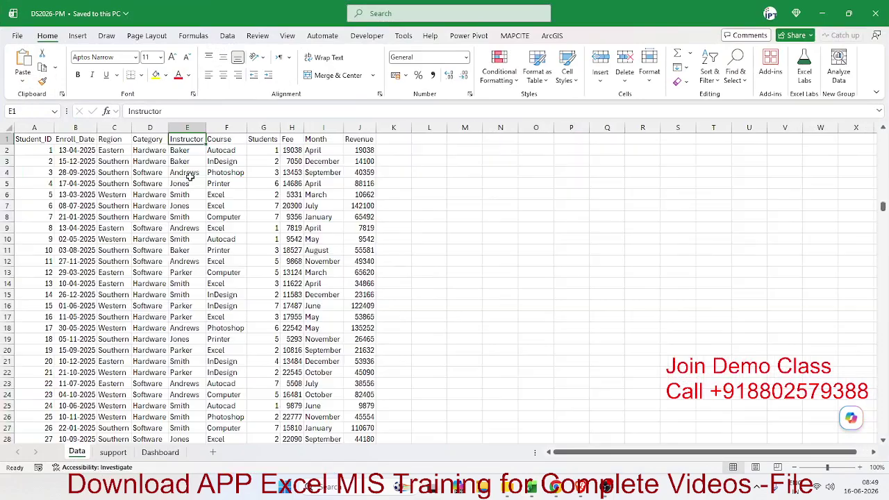
Step: Copy the entire student table on the Data sheet, from A1 to J163
key("Left")
key("Left")
key("Left")
key("Left")
key("shift+Right")
key("shift+Right")
key("shift+Right")
key("shift+Right")
key("shift+Right")
key("shift+Right")
key("shift+Right")
key("shift+Right")
key("shift+Right")
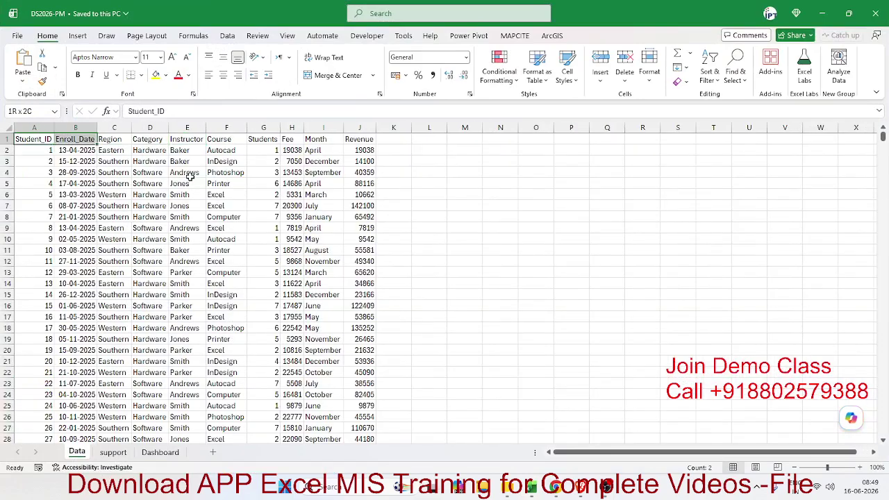
key("shift+Down")
key("shift+Down")
key("shift+Down")
key("shift+Down")
key("shift+Down")
key("shift+Down")
key("shift+Down")
key("shift+Down")
key("shift+Down")
key("shift+Down")
key("shift+Down")
key("shift+Down")
key("shift+Down")
key("shift+Down")
key("shift+Down")
key("shift+Down")
key("shift+Down")
key("shift+Down")
key("shift+Down")
key("shift+Down")
key("shift+Down")
key("shift+Down")
key("shift+Down")
key("shift+Down")
key("shift+Down")
key("shift+Down")
key("shift+Down")
key("shift+Down")
key("shift+Down")
key("shift+Down")
key("shift+Down")
key("shift+Down")
key("shift+Down")
key("shift+Down")
key("shift+Down")
key("shift+Down")
key("shift+Down")
key("shift+Down")
key("shift+Down")
key("shift+Down")
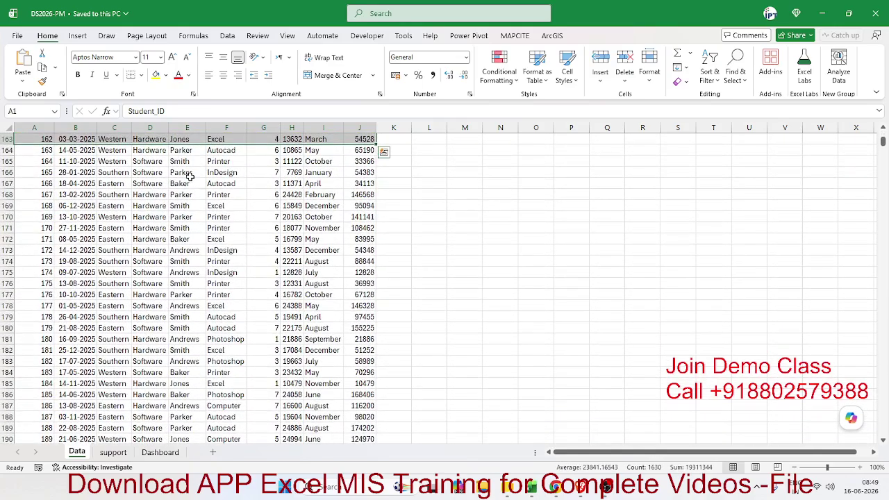
key("ctrl+c")
Step: Paste the copied table at A1 of a new blank workbook and autofit all column widths
key("ctrl+n")
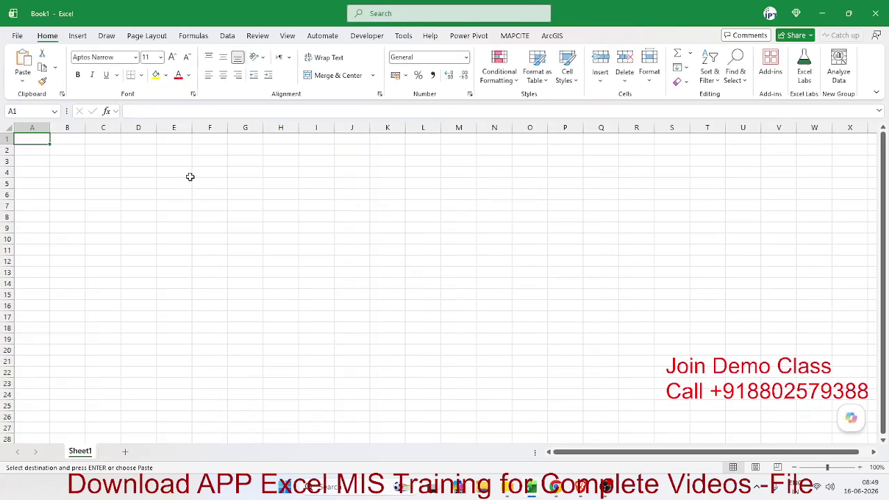
key("ctrl+v")
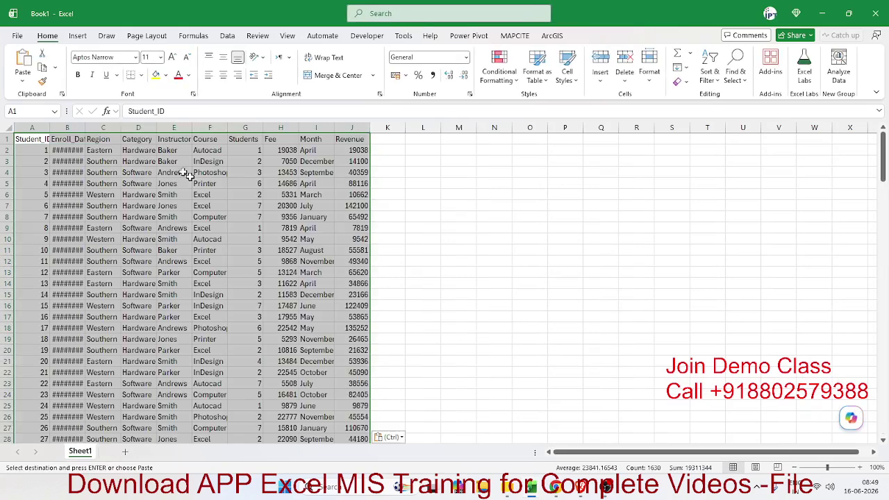
left_click(7, 127)
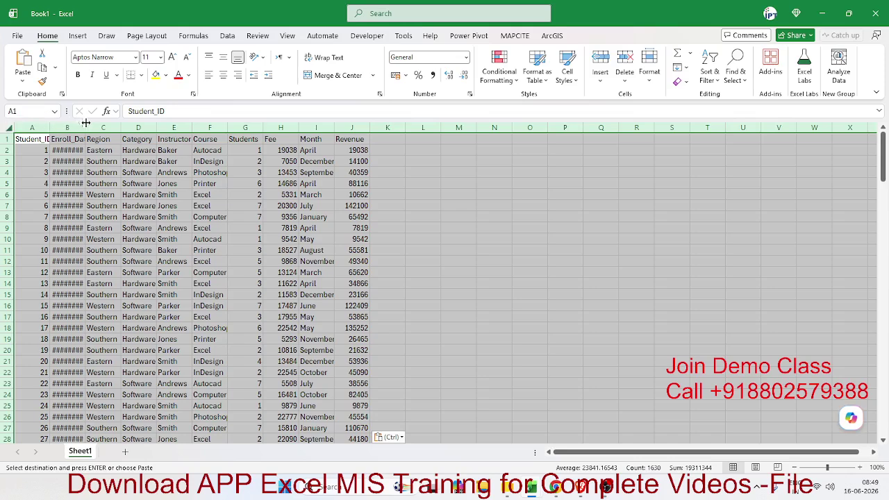
double_click(84, 127)
left_click(148, 216)
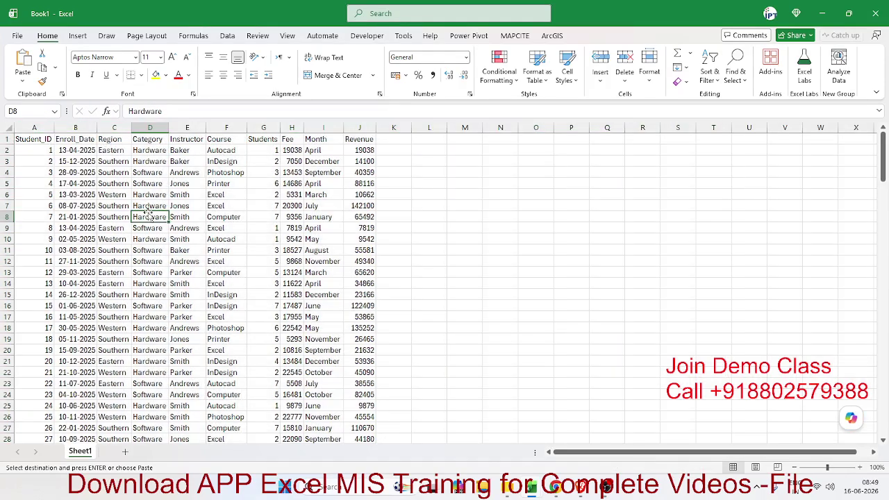
Step: Sort the whole table by the Course column from A to Z
left_click_drag(219, 150, 217, 215)
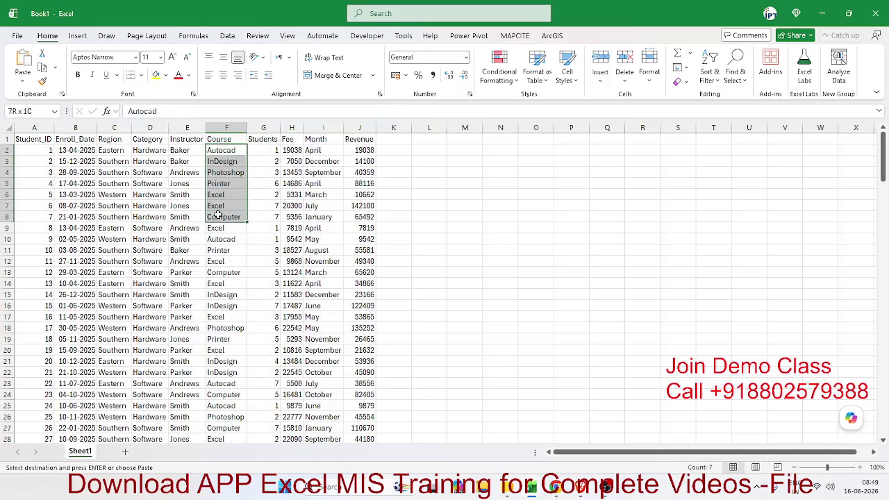
left_click(229, 205)
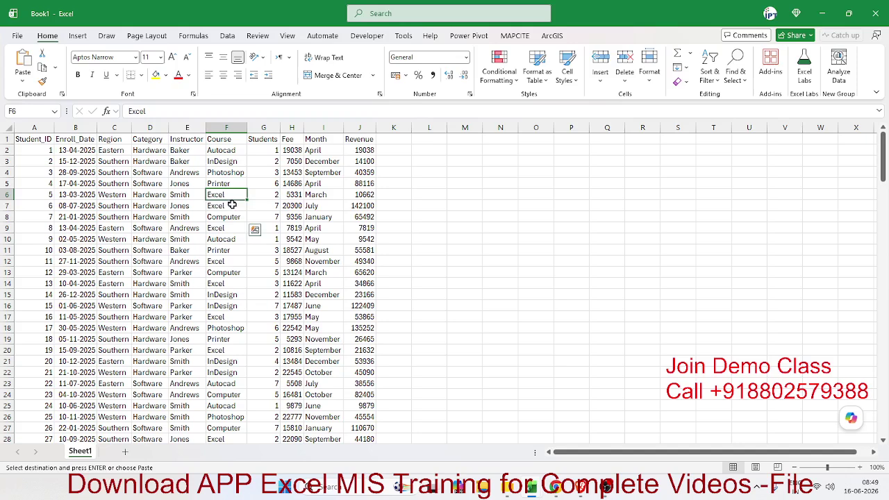
left_click(229, 249)
left_click_drag(239, 152, 238, 182)
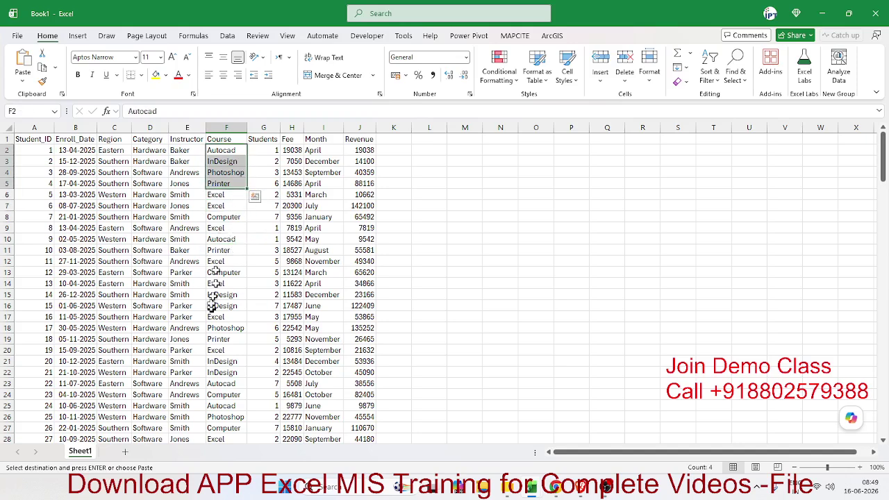
left_click_drag(218, 238, 219, 261)
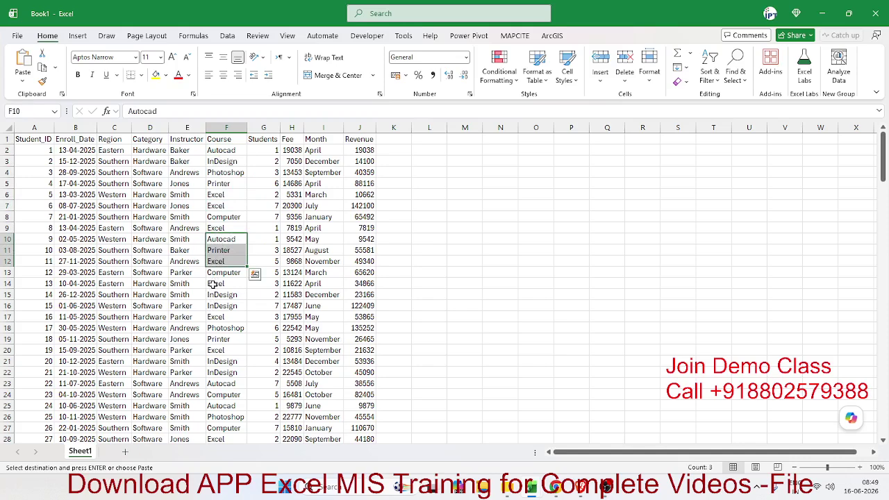
left_click(221, 139)
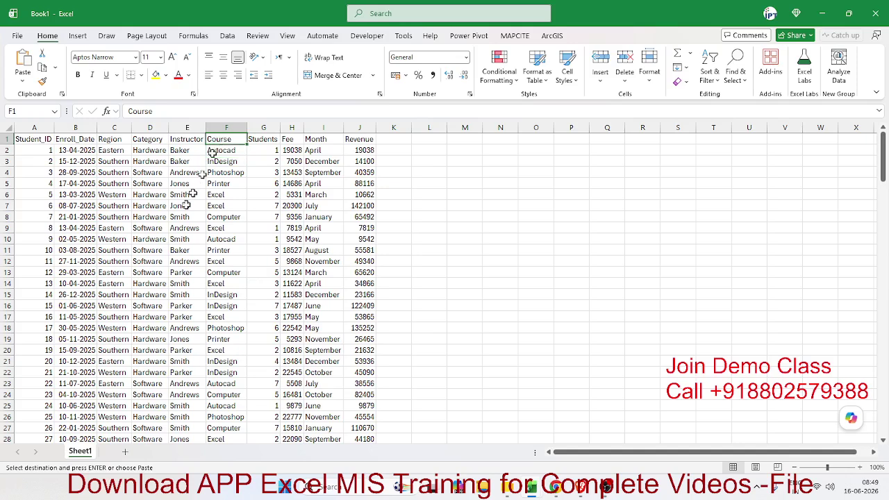
left_click(717, 75)
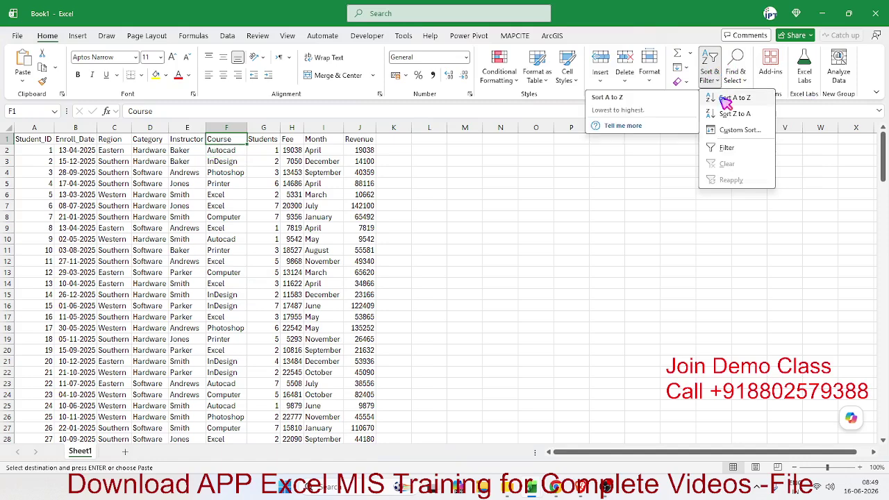
left_click(725, 102)
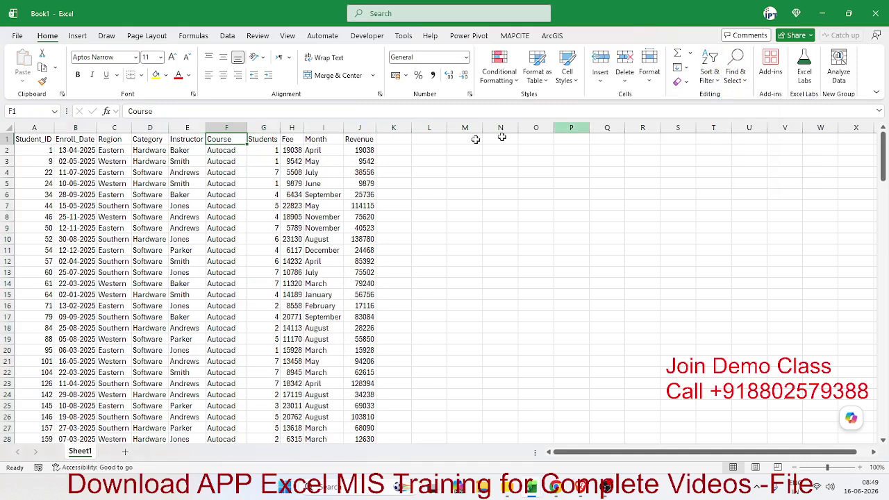
Step: Examine how the rows are grouped by course, from the first record down to the end of the table
left_click_drag(233, 152, 227, 234)
scroll(222, 274, "down", 5)
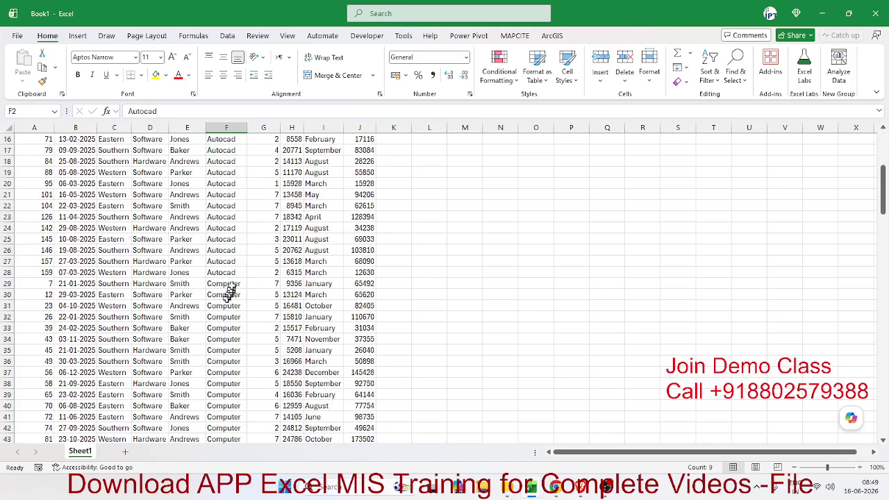
scroll(229, 292, "down", 1)
left_click_drag(232, 284, 219, 374)
scroll(220, 376, "down", 7)
scroll(222, 361, "down", 6)
left_click_drag(235, 251, 240, 341)
scroll(246, 333, "down", 8)
scroll(236, 282, "down", 5)
left_click_drag(234, 194, 240, 370)
scroll(238, 257, "down", 1)
scroll(238, 364, "down", 13)
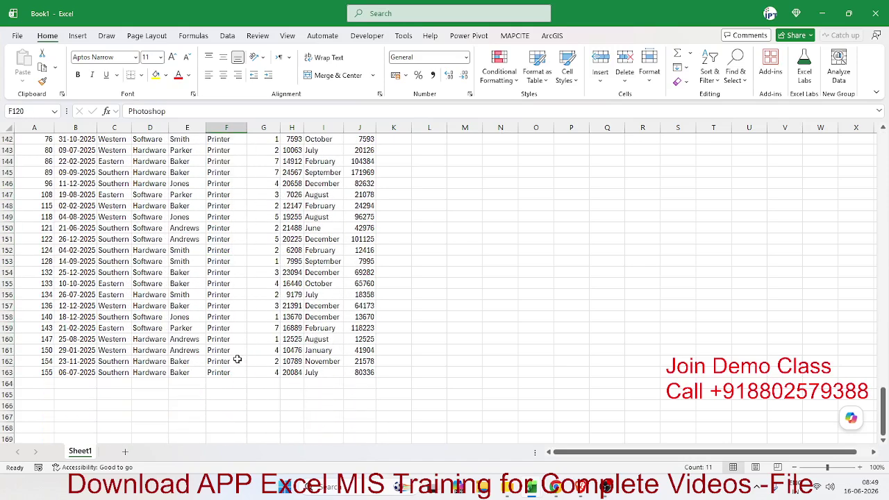
scroll(238, 362, "up", 20)
scroll(237, 359, "up", 20)
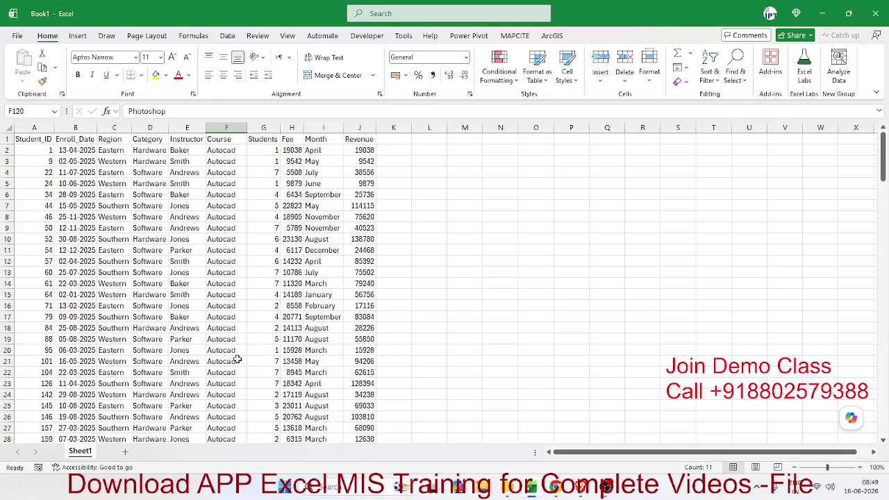
Step: Undo the A to Z sort on the Course column
left_click(209, 262)
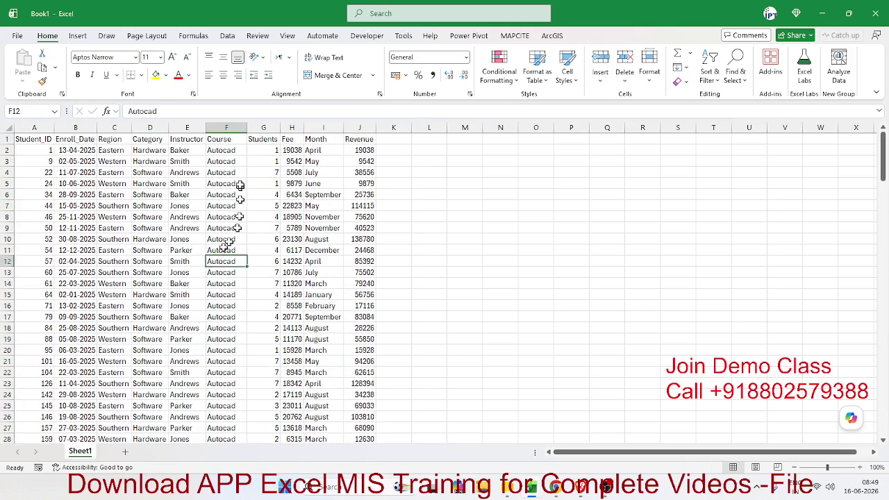
key("ctrl+z")
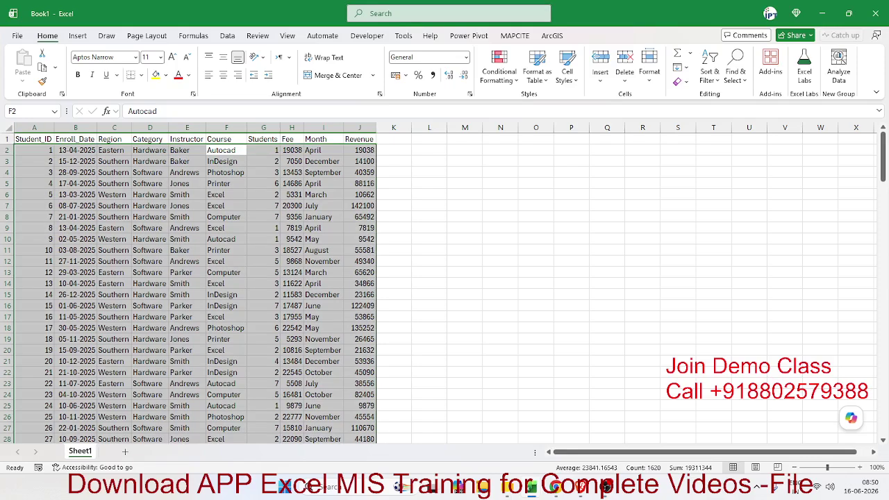
key("alt+Tab")
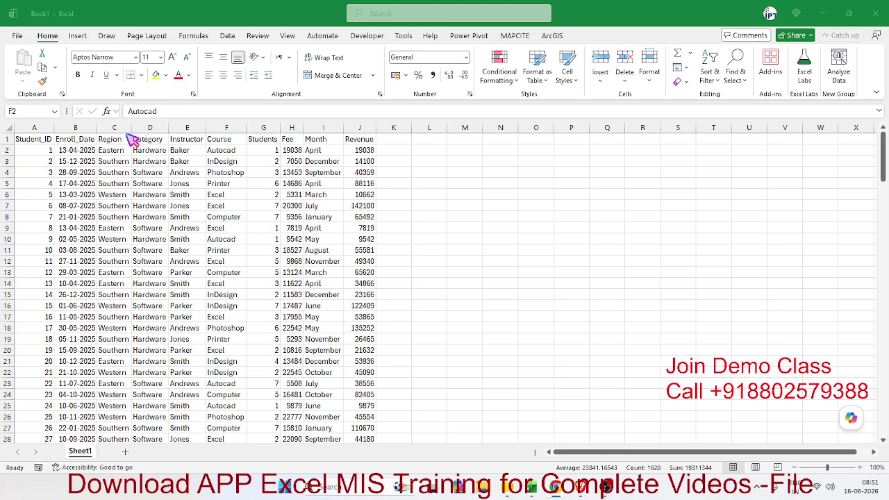
key("ctrl+a")
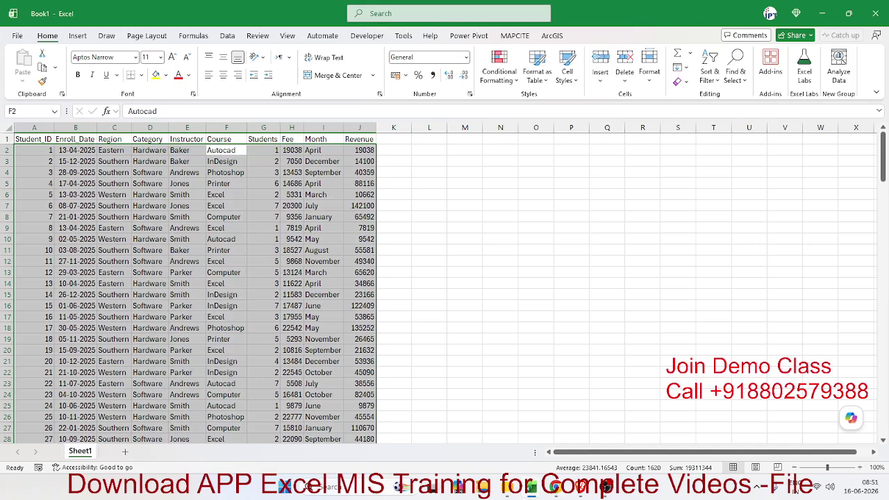
key("alt+Tab")
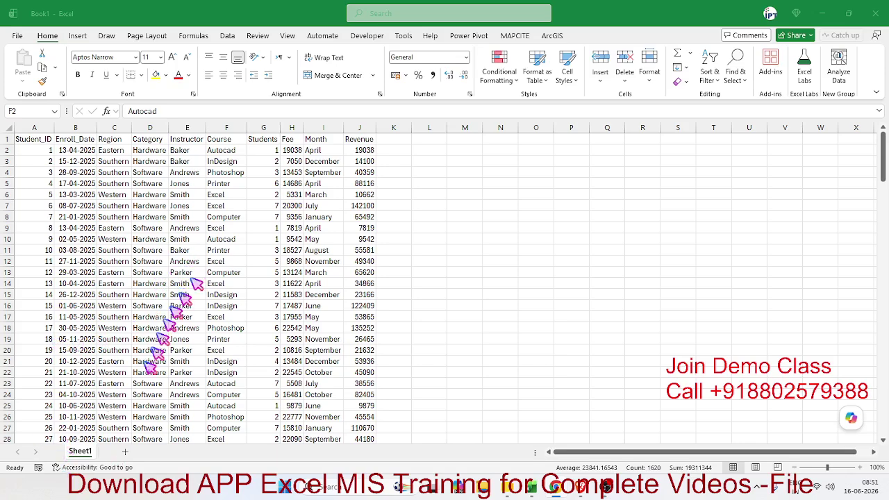
Step: Sort the whole table by the Students column from largest to smallest
left_click(251, 139)
left_click(254, 139)
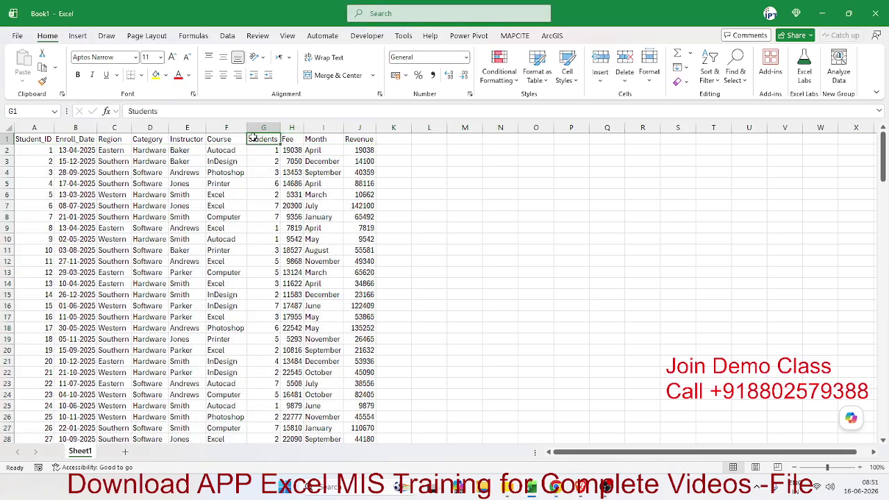
left_click(268, 205)
left_click(264, 140)
left_click(716, 78)
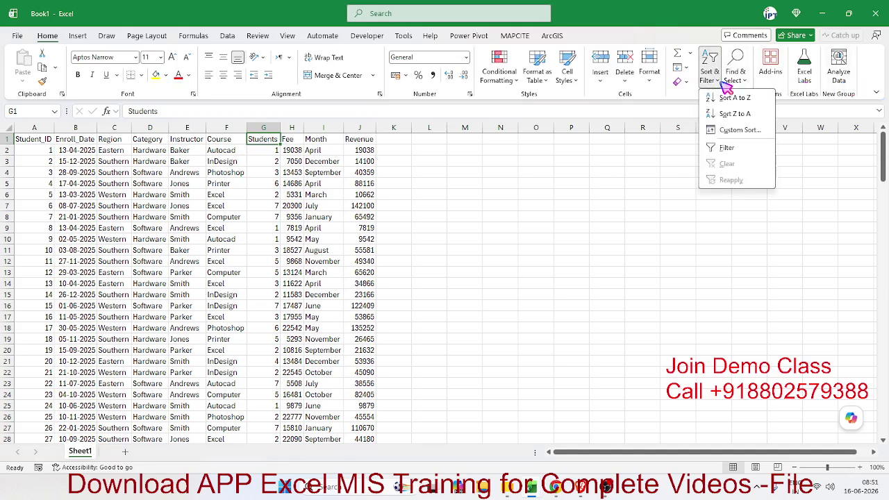
left_click(741, 115)
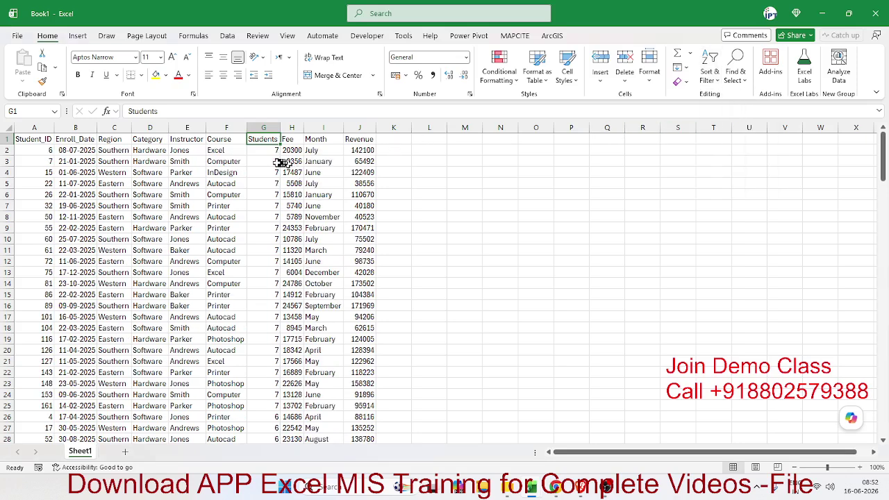
Step: Examine the descending order of the values in the Students column
left_click_drag(275, 161, 268, 350)
scroll(266, 287, "down", 5)
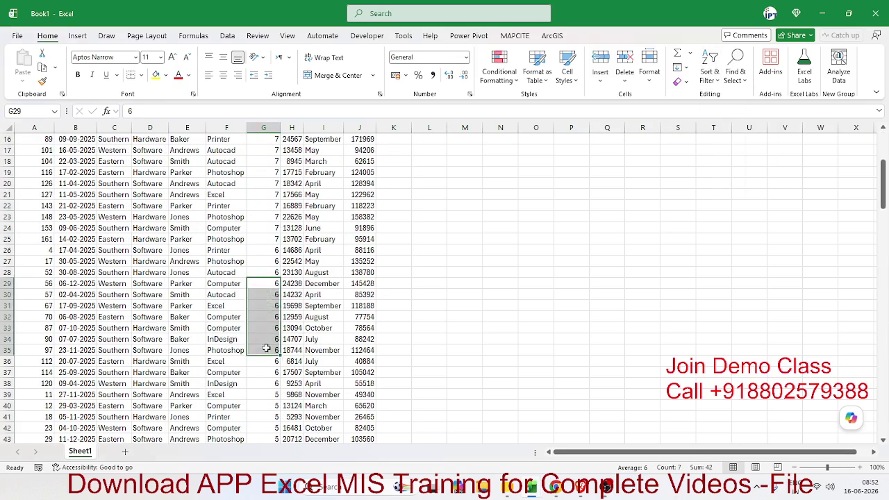
scroll(268, 340, "down", 5)
scroll(270, 350, "down", 5)
left_click_drag(268, 283, 271, 394)
scroll(268, 344, "down", 2)
left_click(267, 339)
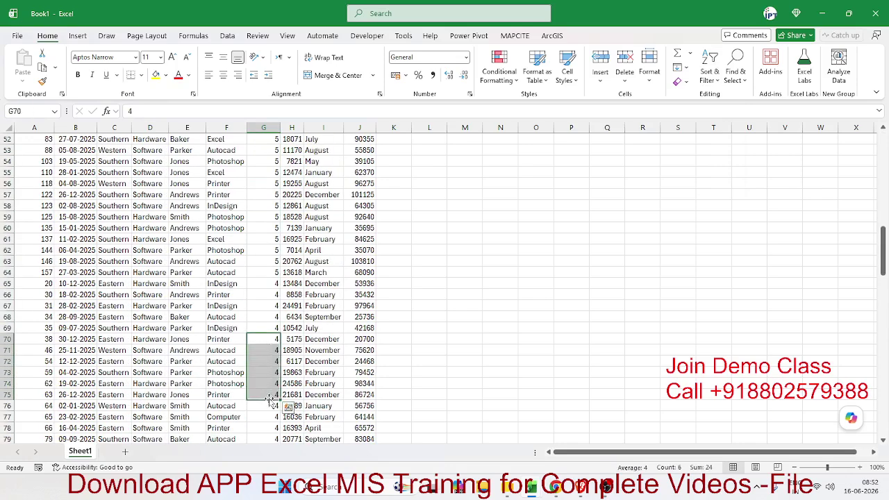
scroll(269, 395, "up", 17)
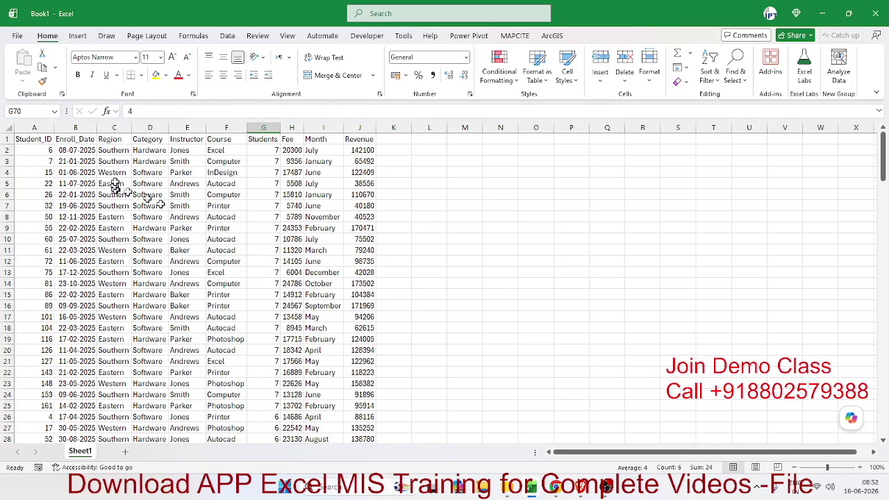
Step: Start a custom sort of the table and set its first level to the Region column
left_click_drag(115, 141, 117, 183)
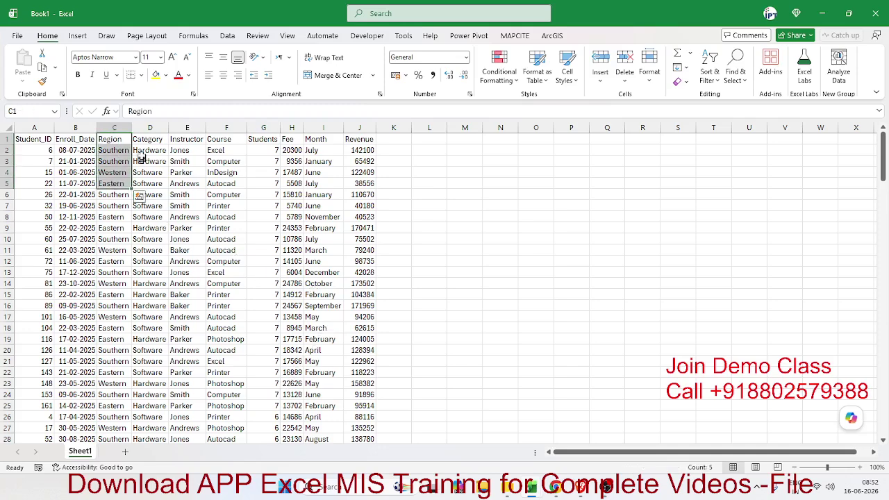
left_click_drag(143, 141, 150, 183)
left_click_drag(309, 141, 326, 185)
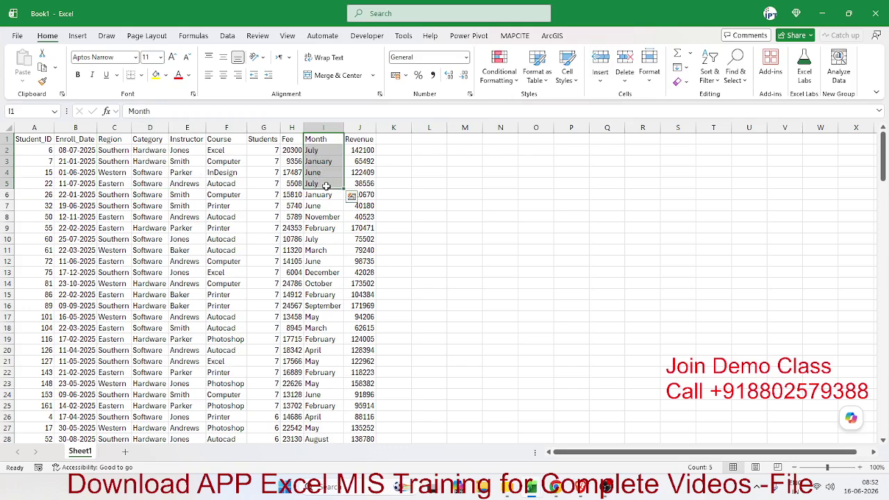
left_click(117, 142)
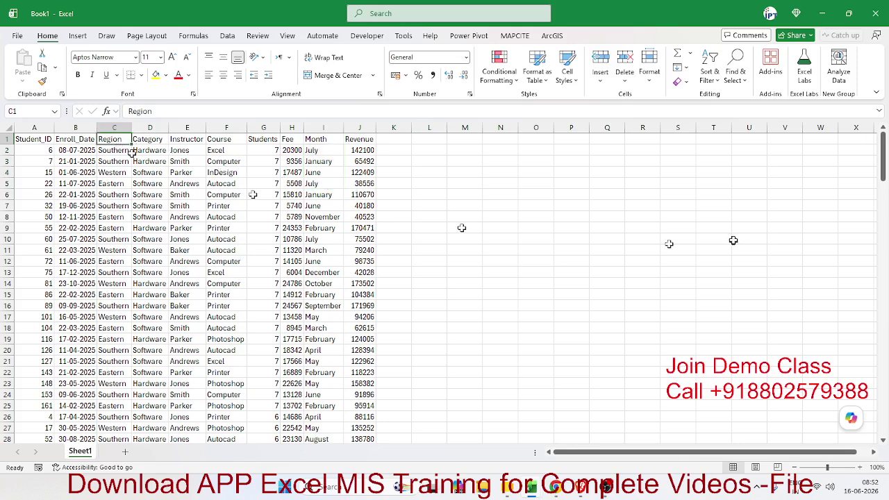
left_click(711, 75)
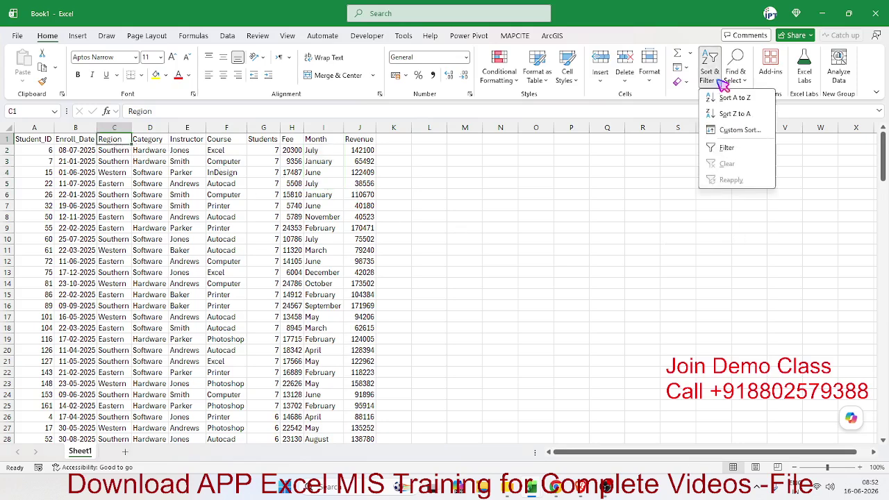
left_click(735, 130)
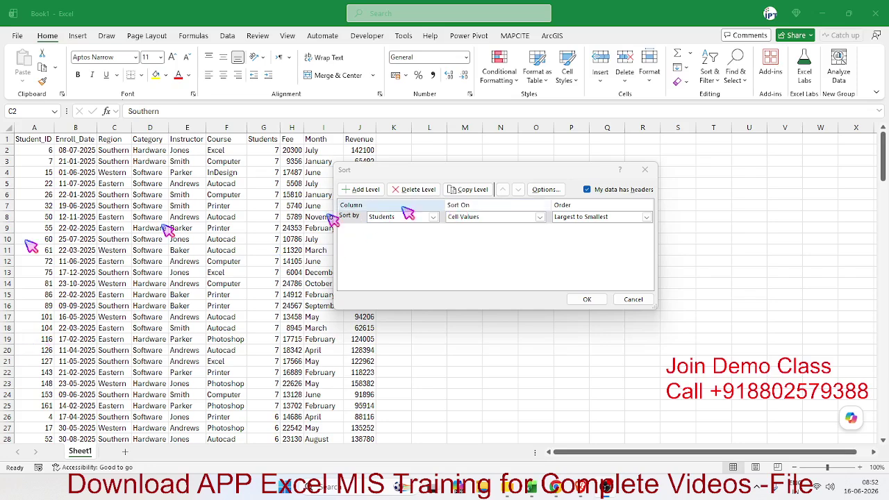
left_click(421, 218)
left_click(421, 218)
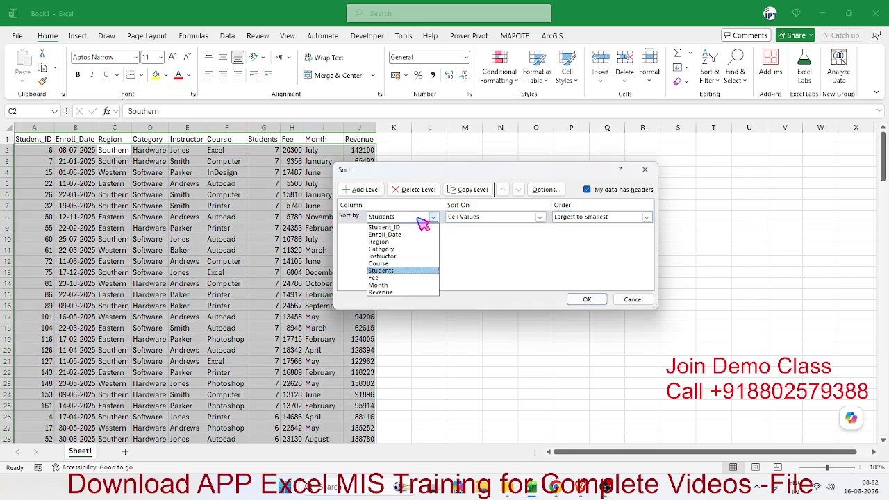
left_click(397, 241)
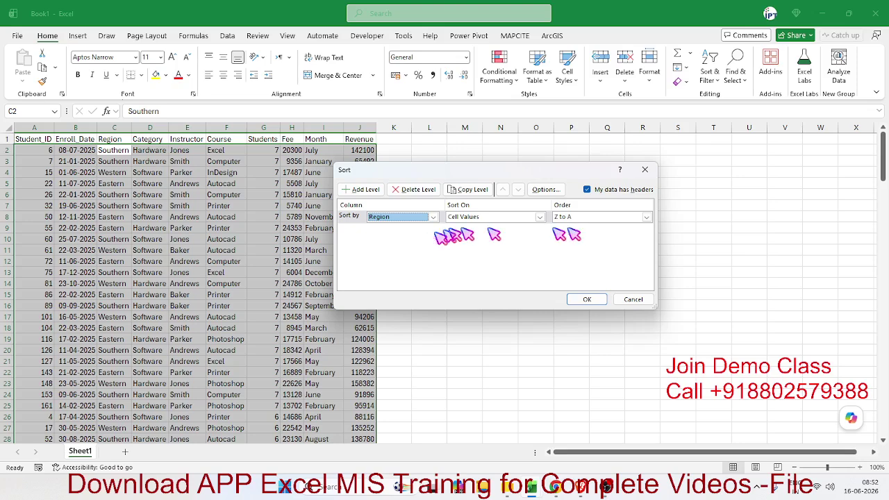
Step: Add Category and Month as second and third sort levels on cell values, both A to Z, and apply the sort
left_click(366, 191)
left_click(377, 229)
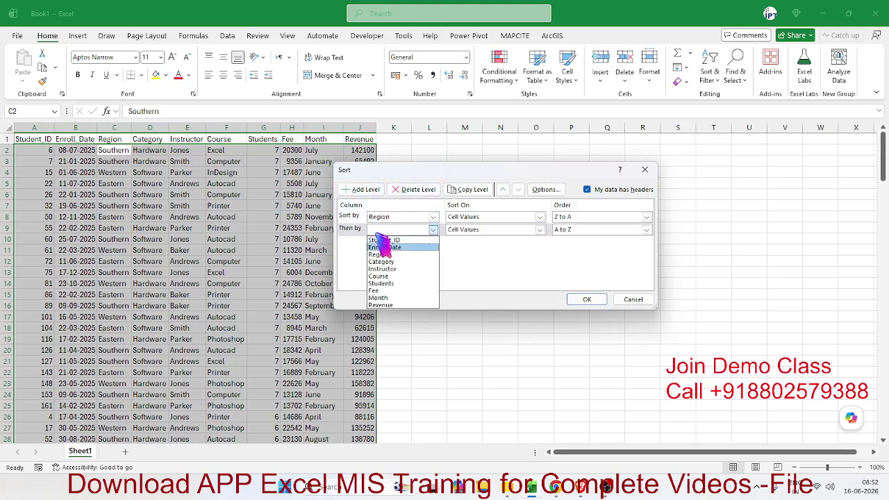
left_click(389, 262)
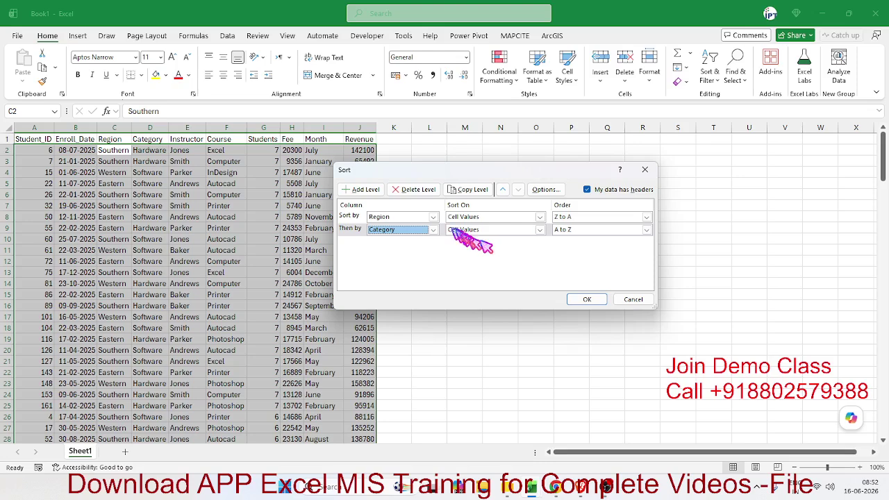
left_click(362, 189)
left_click(410, 240)
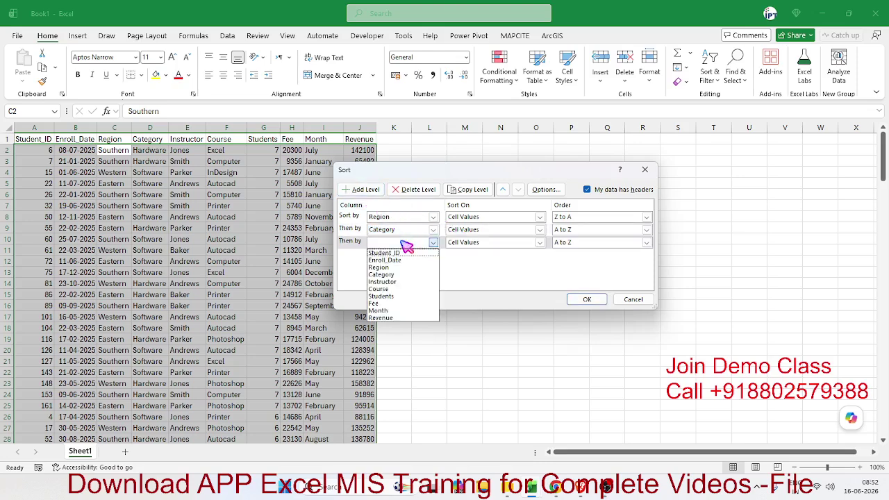
left_click(397, 310)
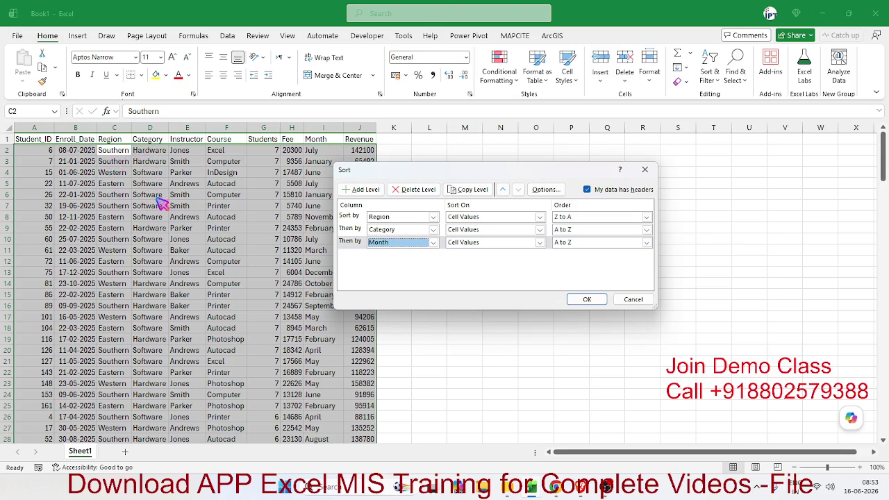
left_click(579, 303)
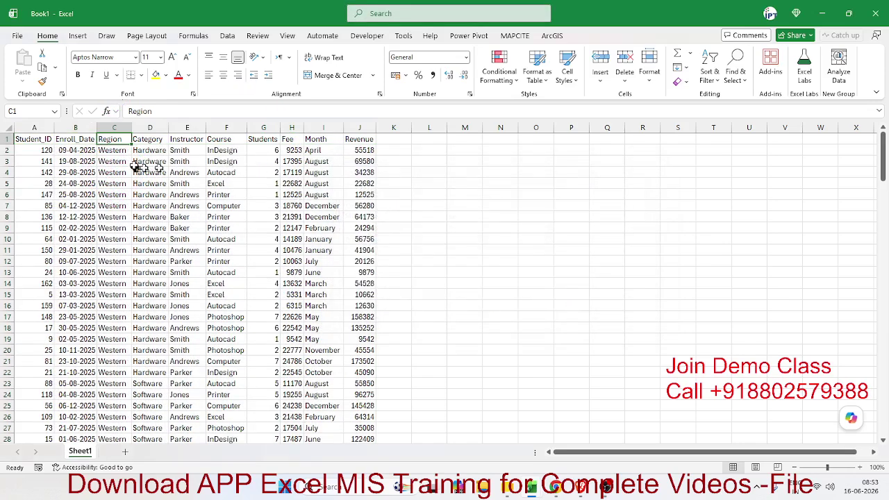
Step: Examine the order of the Region, Category and Month columns throughout the sorted table
left_click_drag(120, 152, 139, 248)
left_click_drag(153, 162, 154, 260)
left_click_drag(321, 161, 339, 270)
scroll(148, 308, "down", 6)
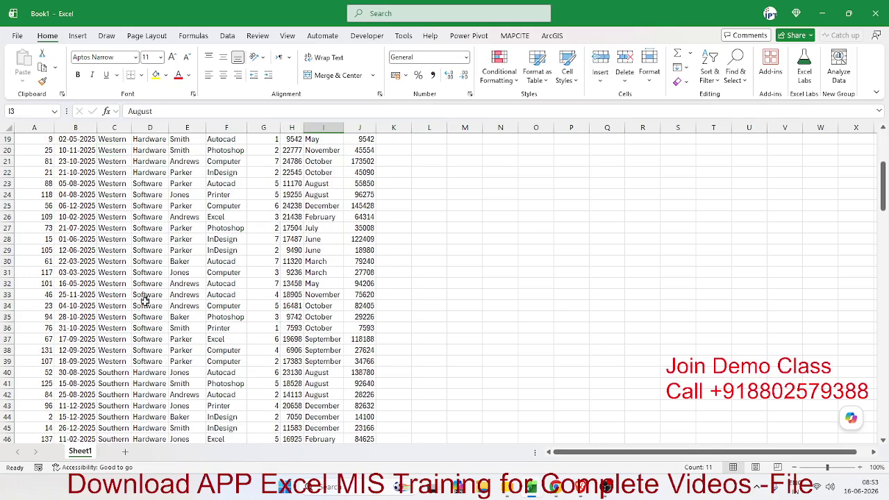
left_click(144, 195)
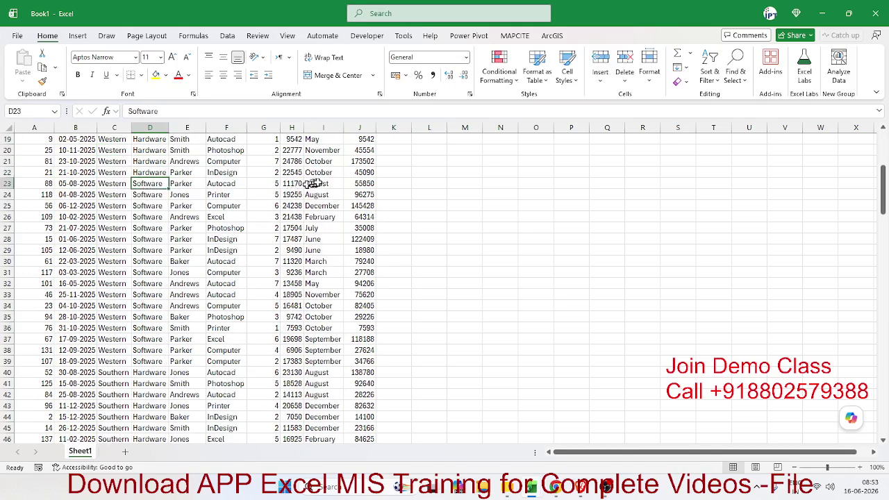
left_click_drag(319, 183, 327, 338)
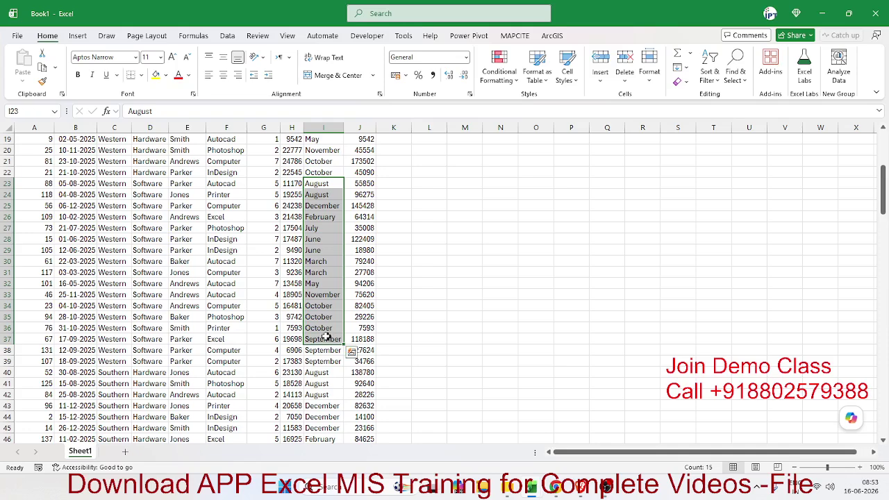
scroll(139, 264, "down", 9)
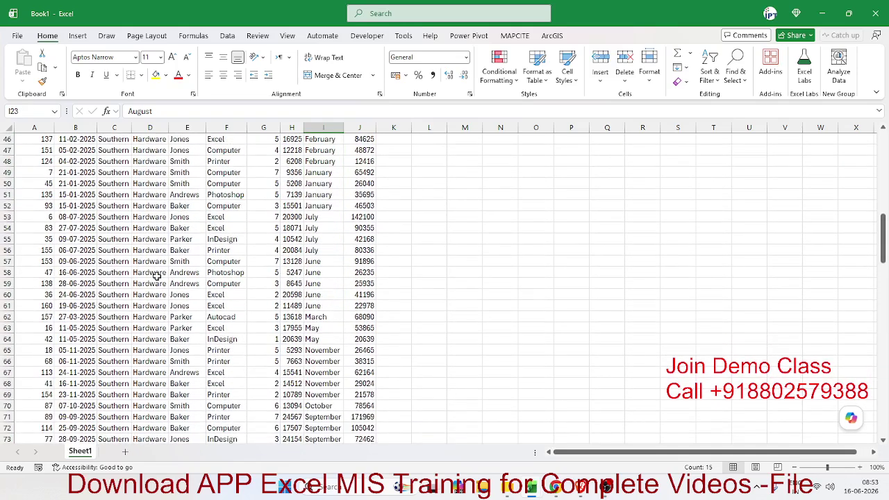
left_click_drag(127, 255, 150, 284)
scroll(140, 292, "down", 9)
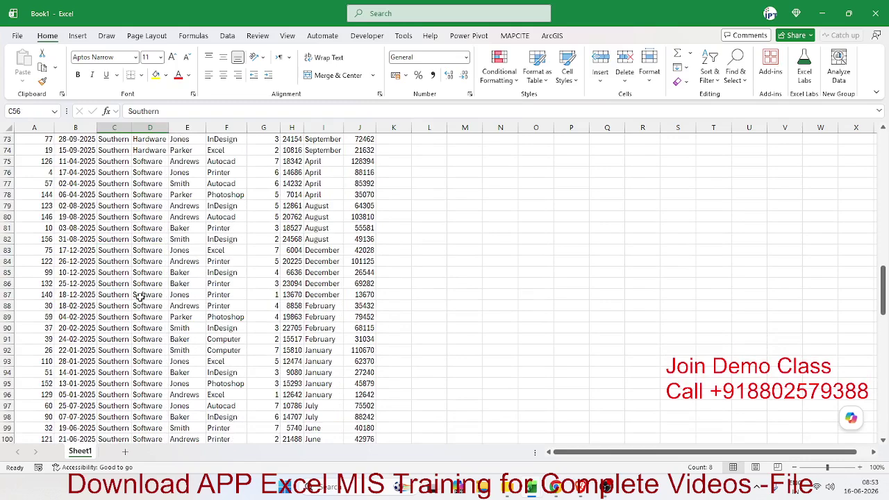
scroll(139, 297, "up", 5)
scroll(140, 297, "up", 19)
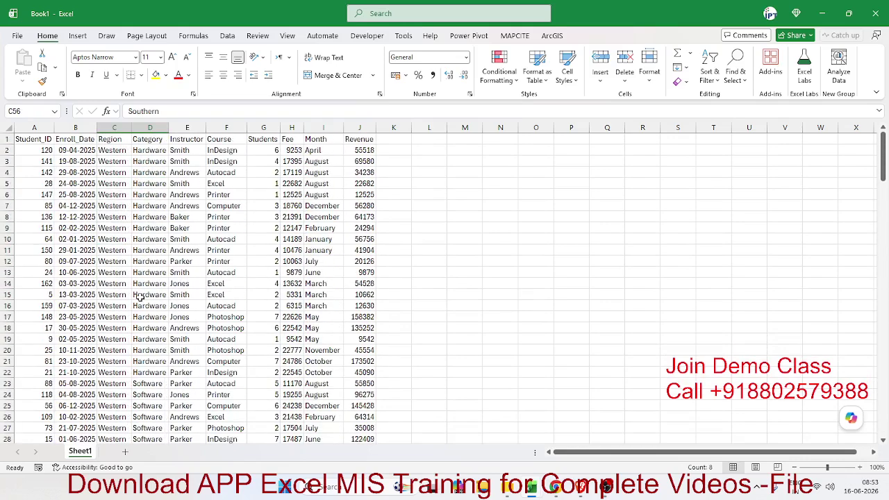
left_click_drag(310, 151, 317, 161)
left_click(330, 252)
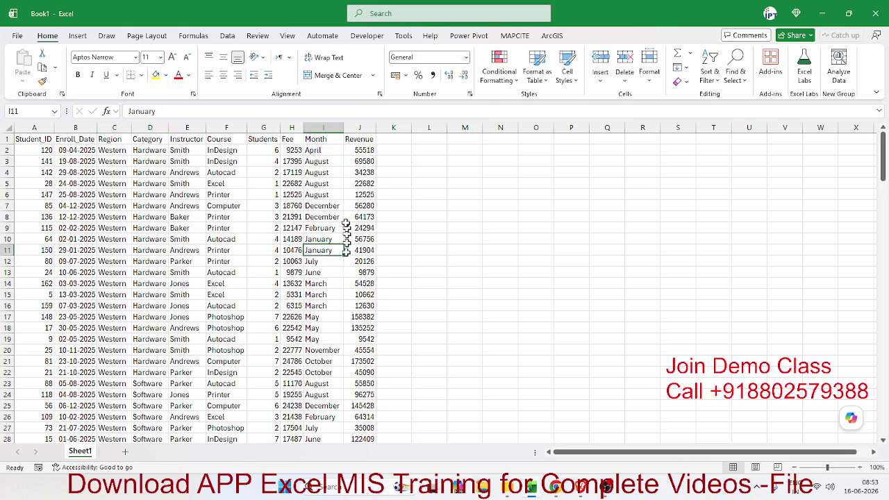
Step: Sort the whole table by the Month column from A to Z and check the order of the month names
left_click(324, 140)
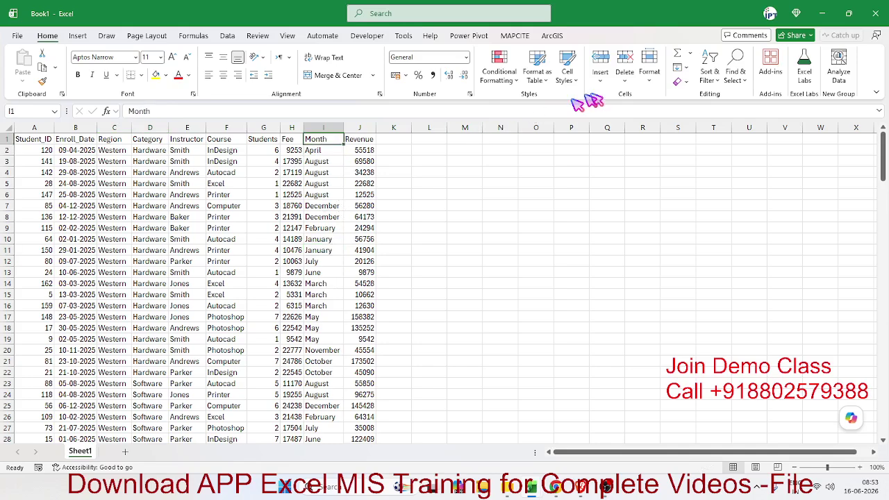
left_click(710, 75)
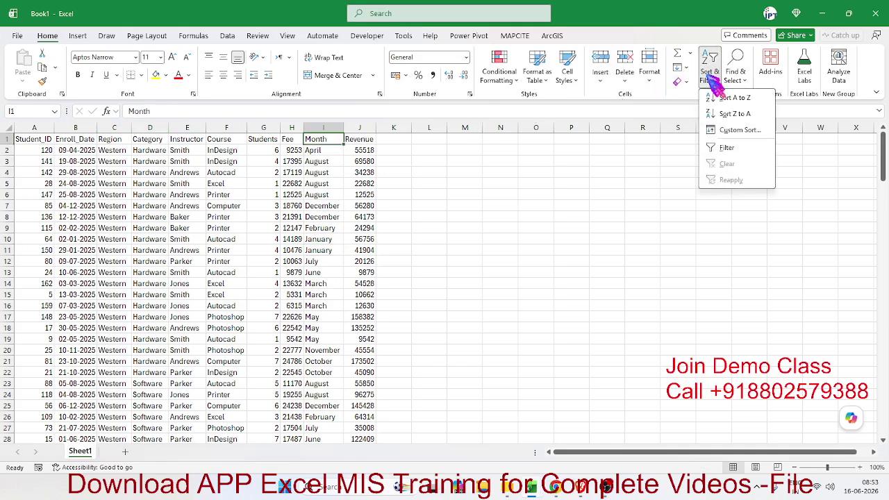
left_click(734, 98)
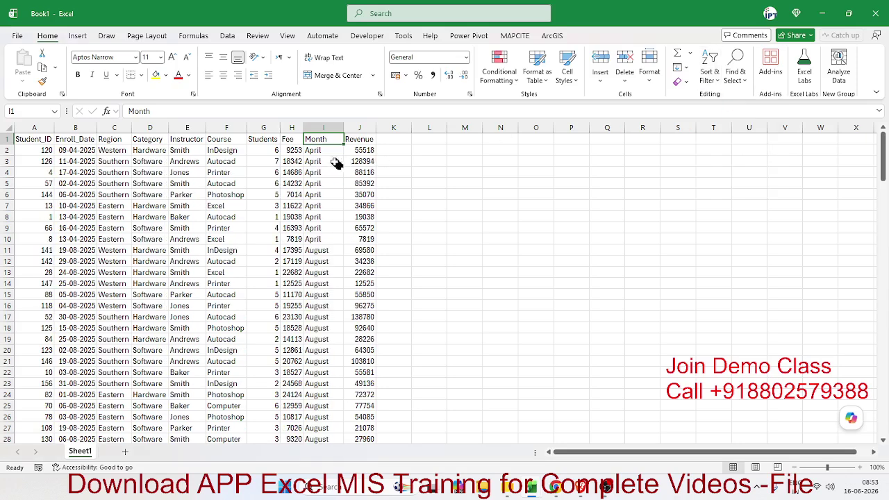
left_click_drag(309, 162, 304, 220)
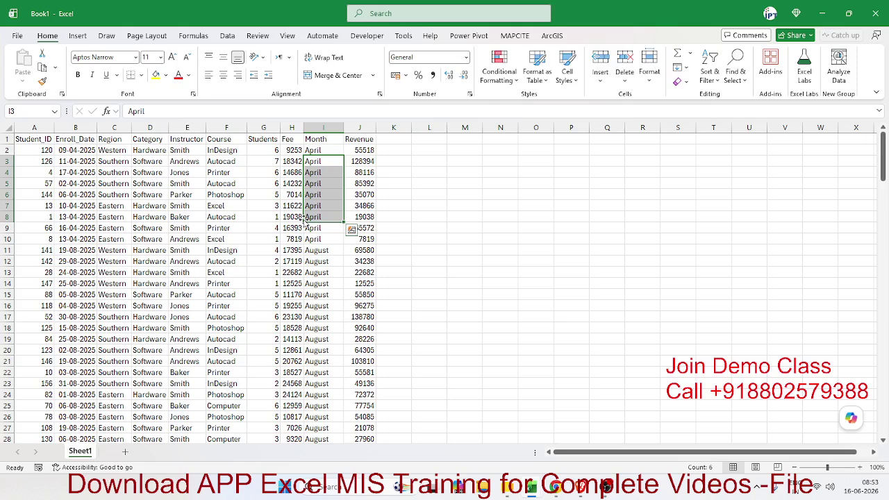
Step: Start a custom sort by Month and pick the January, February, March custom list as its order
left_click(163, 194)
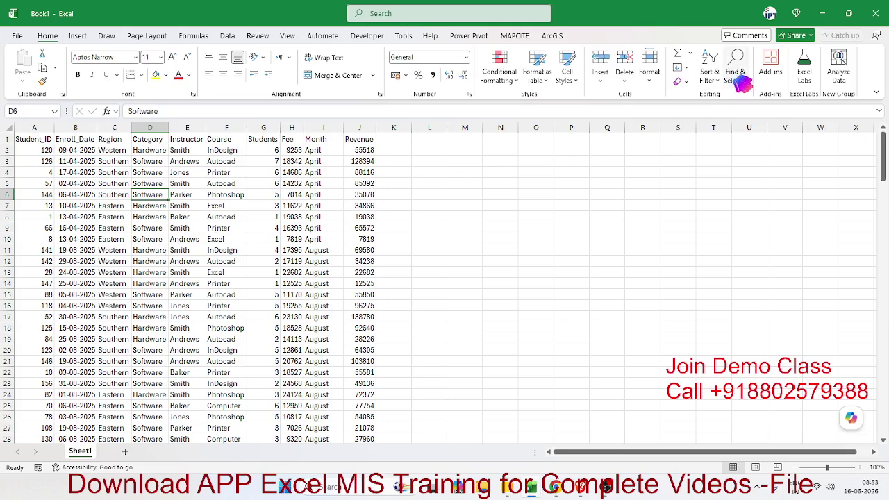
left_click(708, 73)
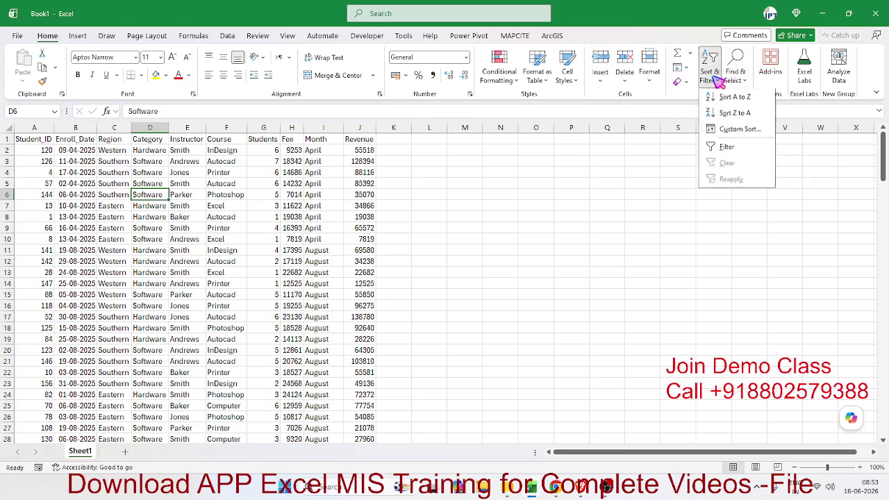
left_click(717, 123)
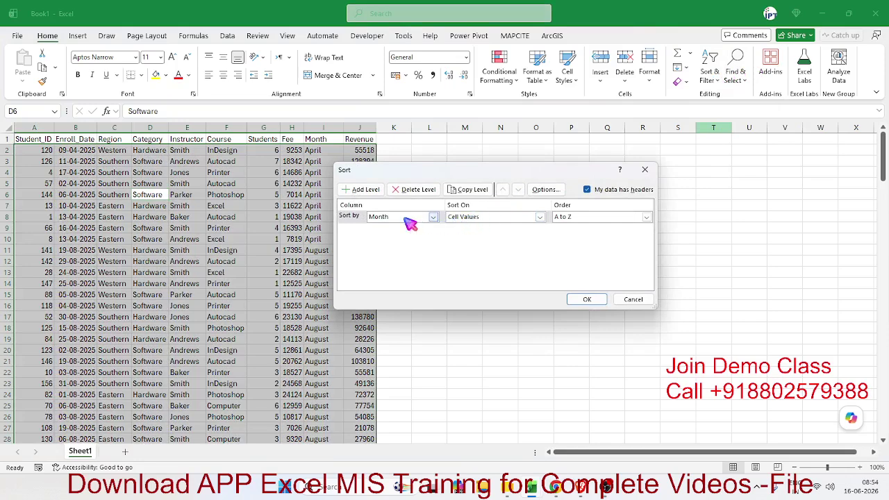
left_click(559, 218)
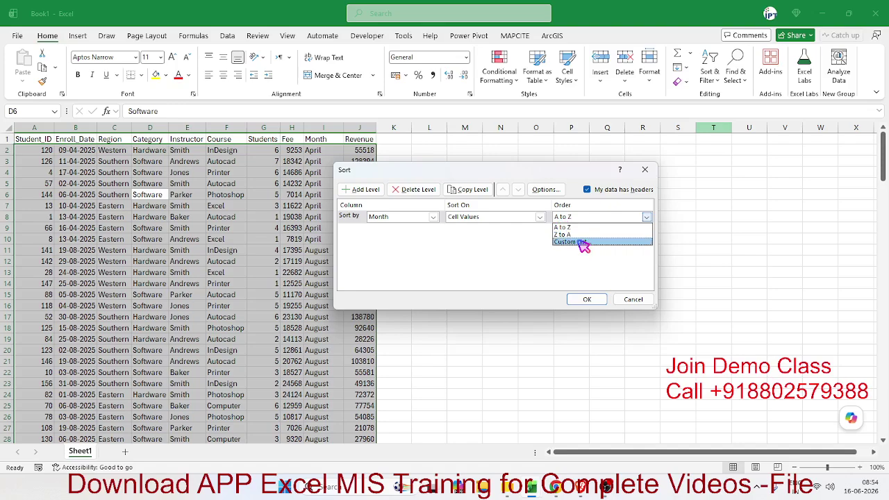
left_click(584, 245)
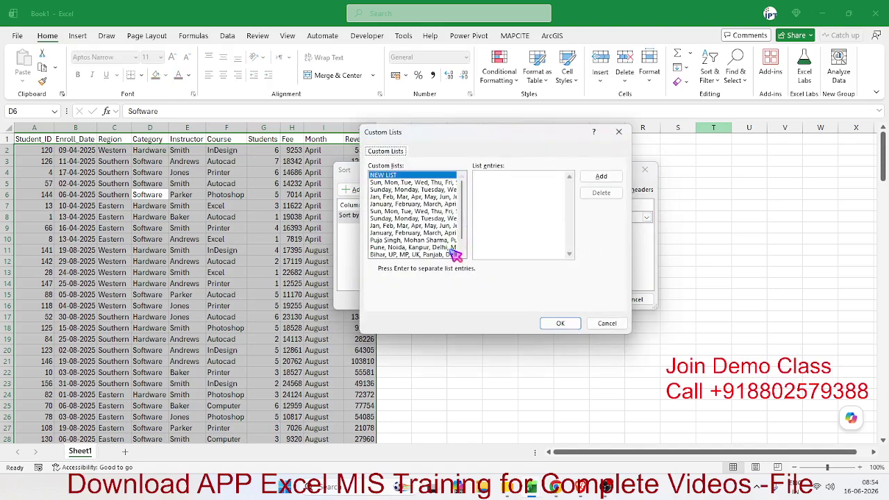
left_click(402, 212)
left_click(399, 204)
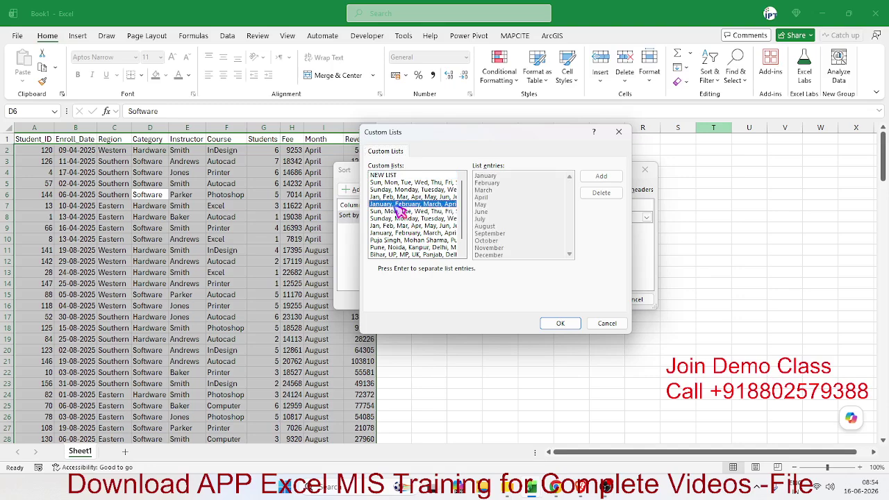
Step: Examine the entries of the other custom lists, including the states, countries, alphabet and full month names lists
left_click(389, 175)
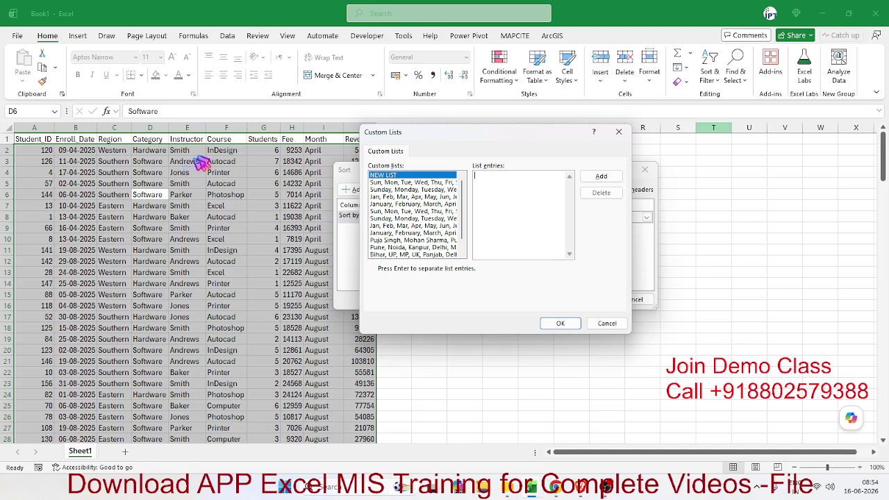
left_click(417, 255)
left_click(490, 179)
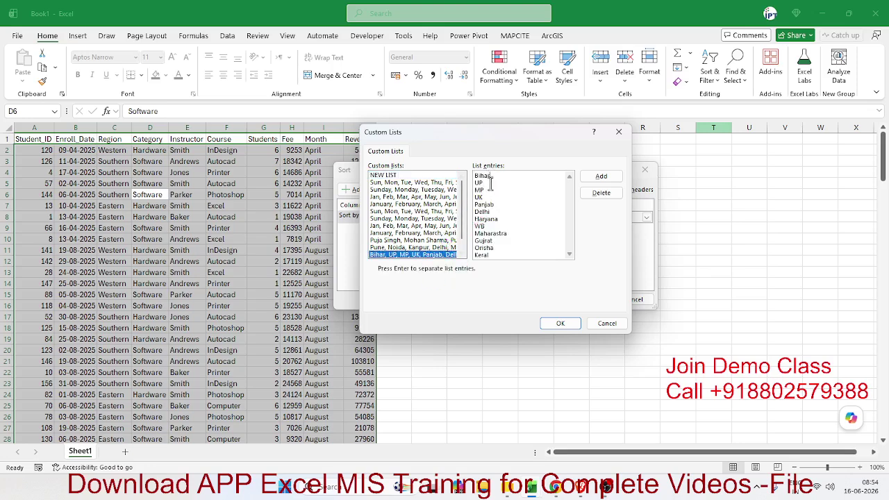
left_click(490, 190)
left_click(491, 206)
scroll(430, 256, "down", 1)
left_click(418, 248)
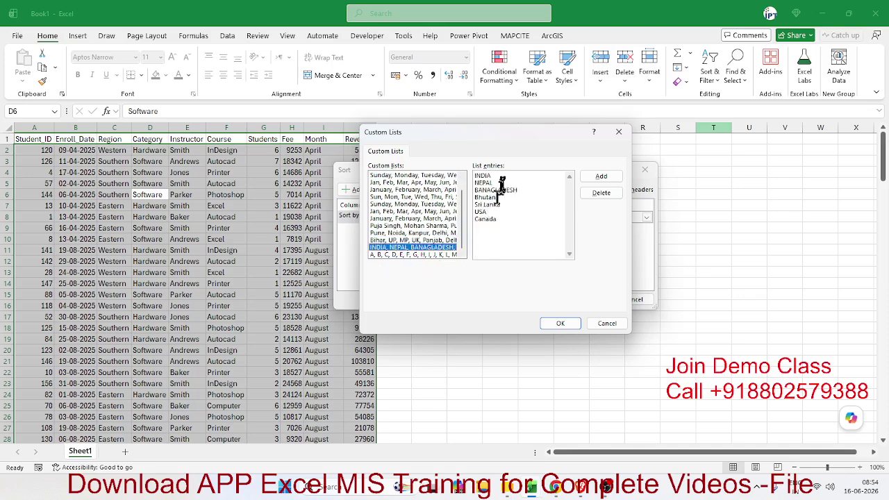
left_click(431, 254)
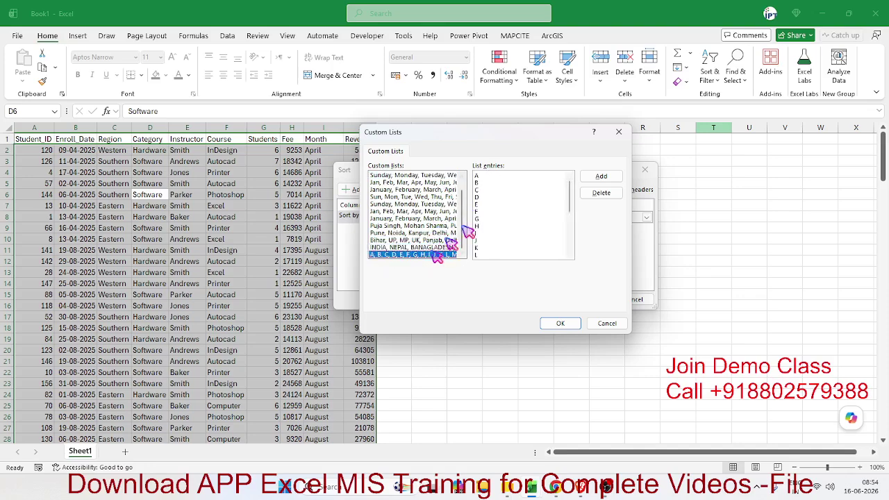
scroll(449, 199, "up", 1)
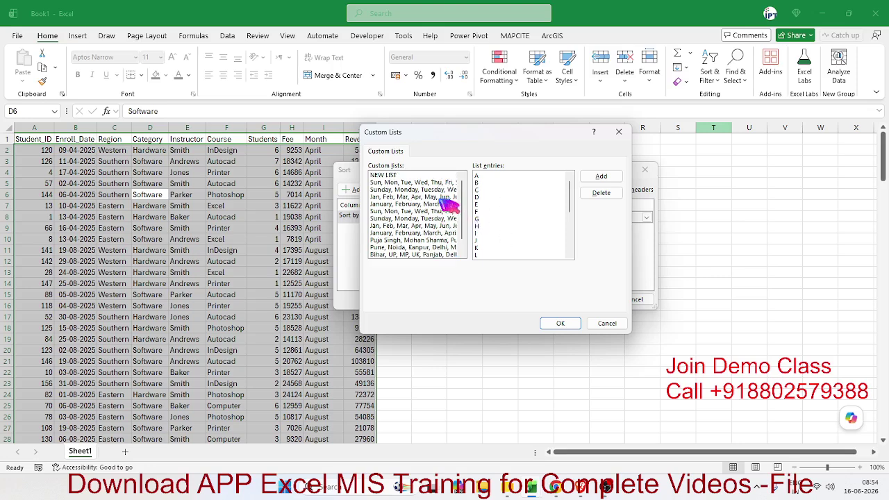
left_click(393, 177)
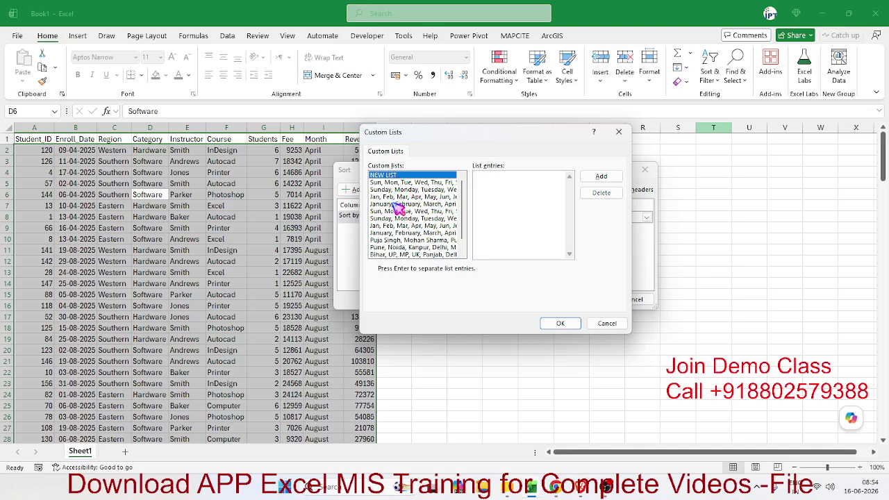
left_click(397, 205)
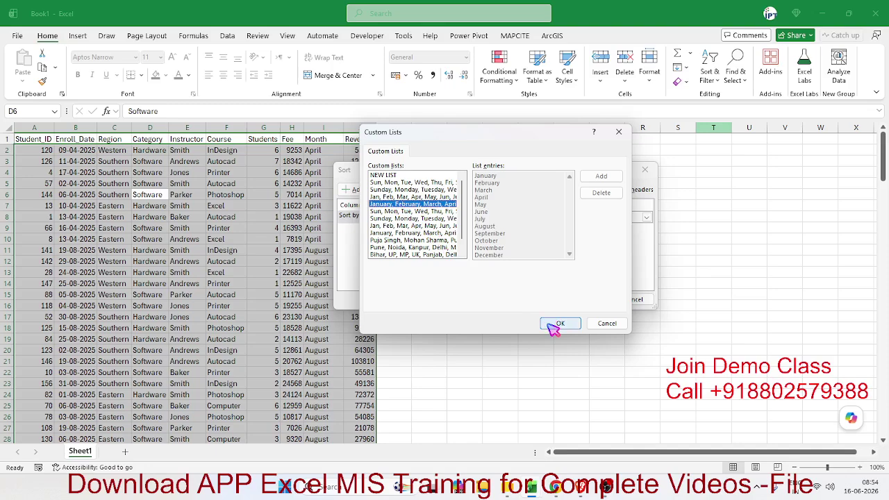
left_click(416, 255)
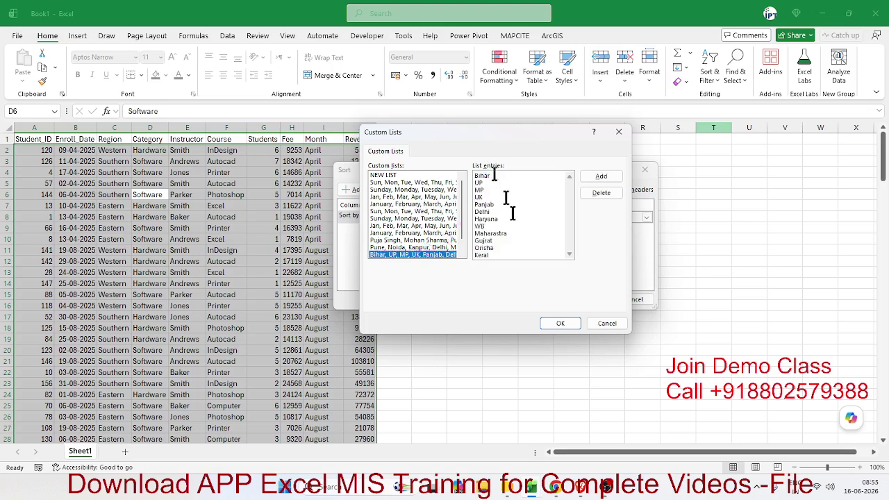
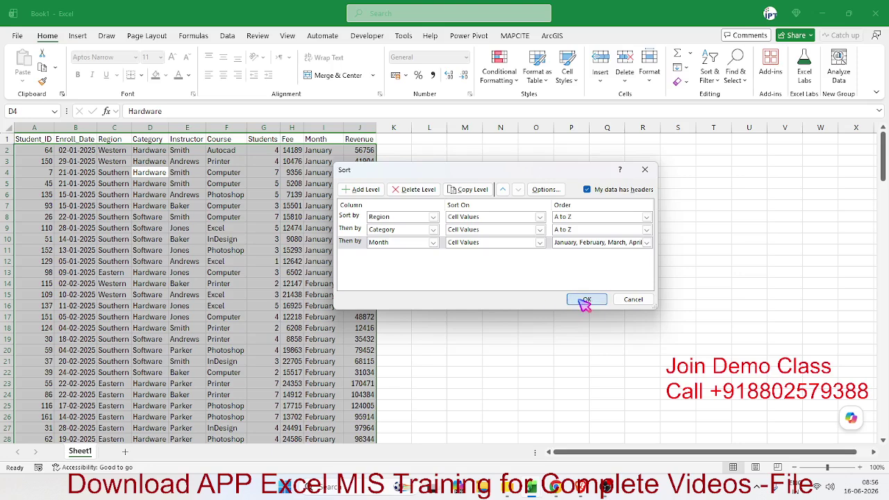
Step: Examine the Region, Instructor and Month columns of the table sorted by region, category and calendar month
left_click(102, 161)
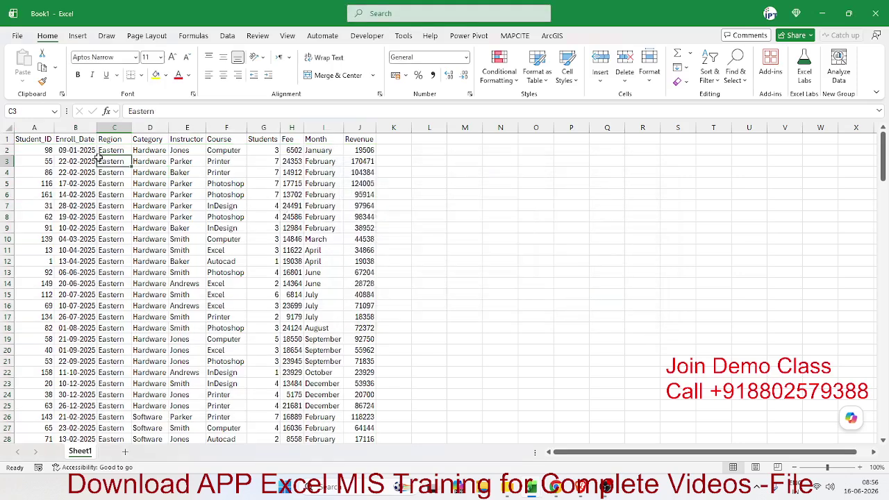
left_click(181, 161)
left_click_drag(318, 151, 339, 294)
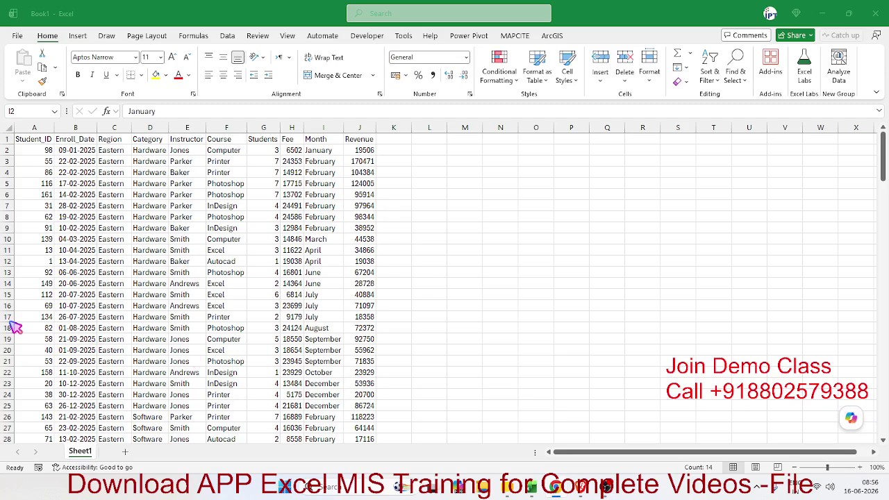
left_click(195, 187)
left_click(261, 185)
left_click(290, 139)
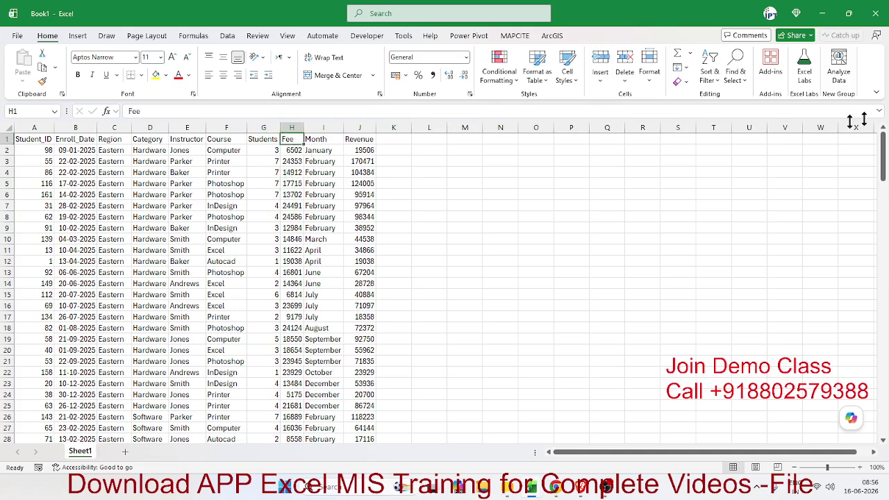
left_click(715, 78)
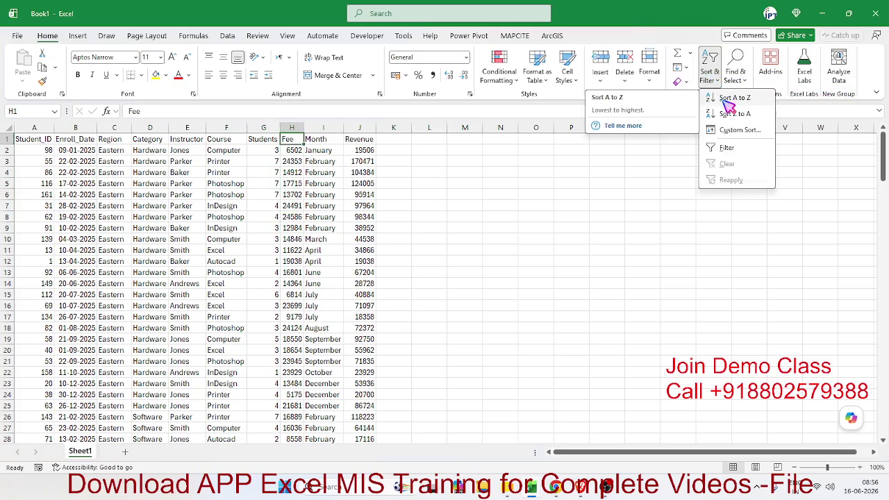
left_click(229, 224)
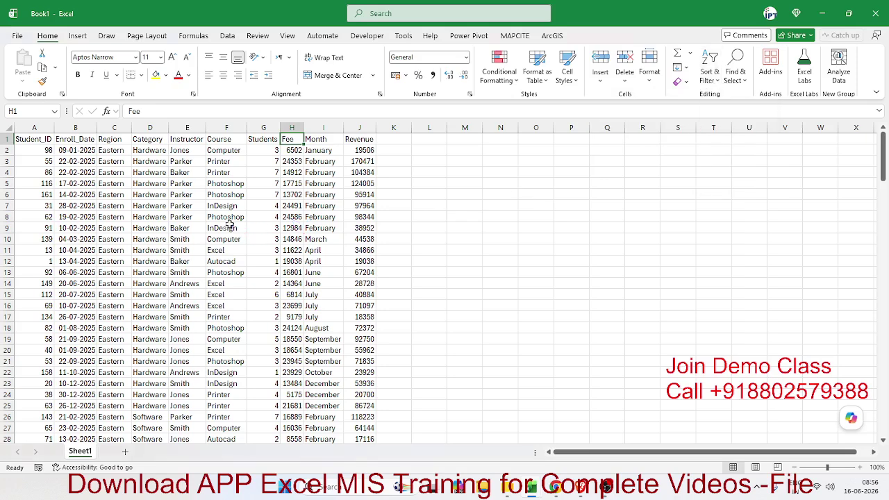
left_click(114, 151)
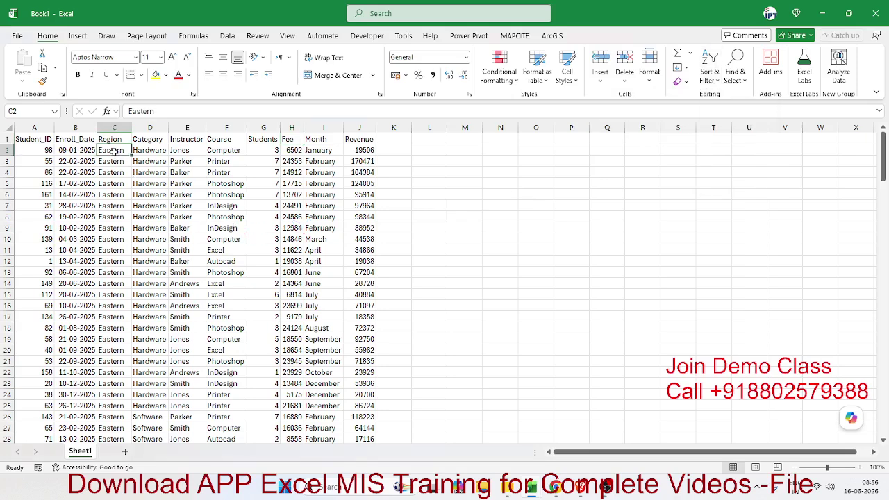
left_click_drag(42, 150, 353, 155)
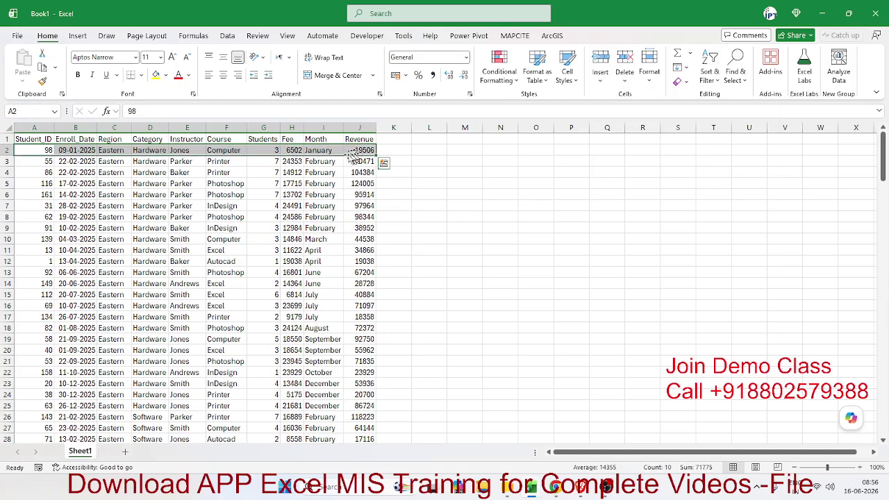
left_click(102, 147)
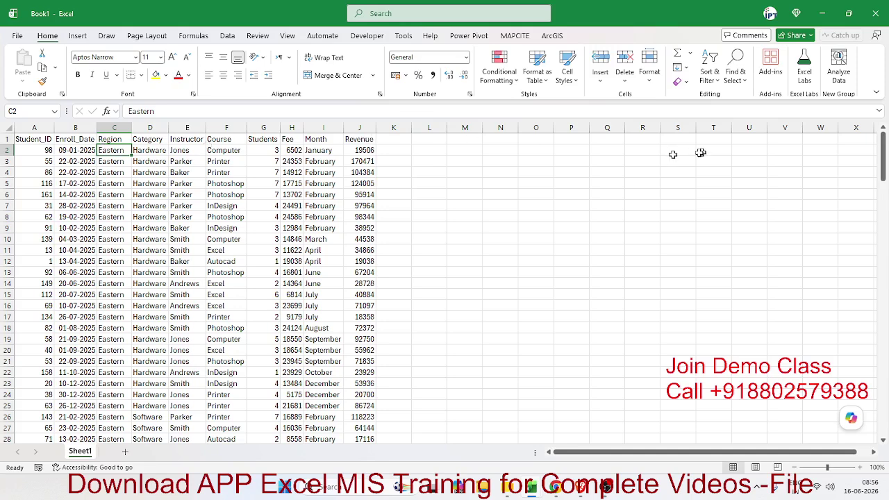
Step: Enter three short sample names in cells Q2 to Q4
left_click(592, 151)
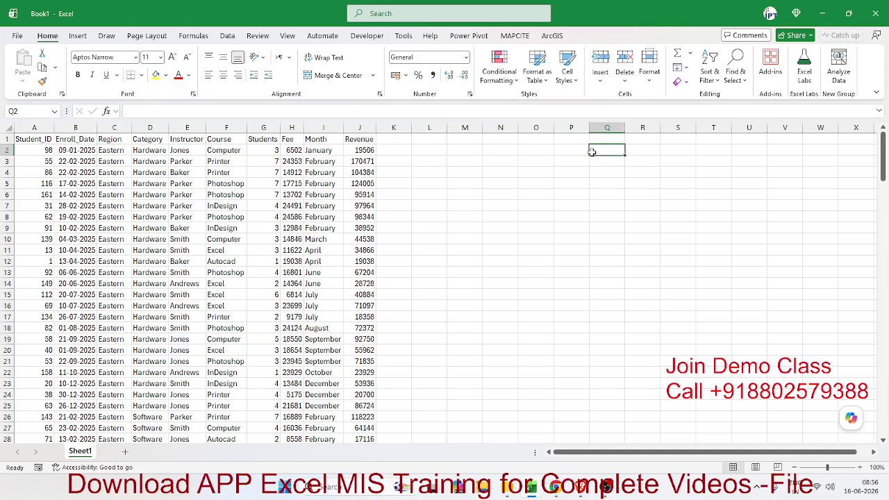
type("a")
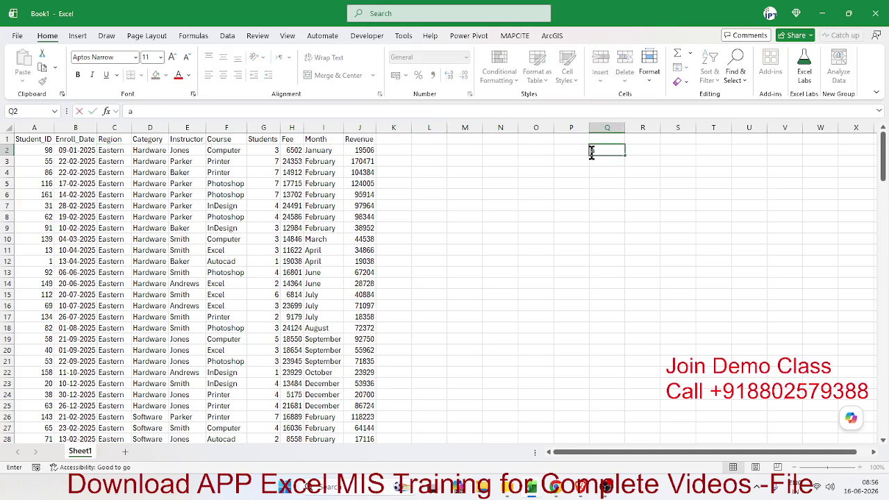
type("=ak")
key("Return")
type("sk")
key("Return")
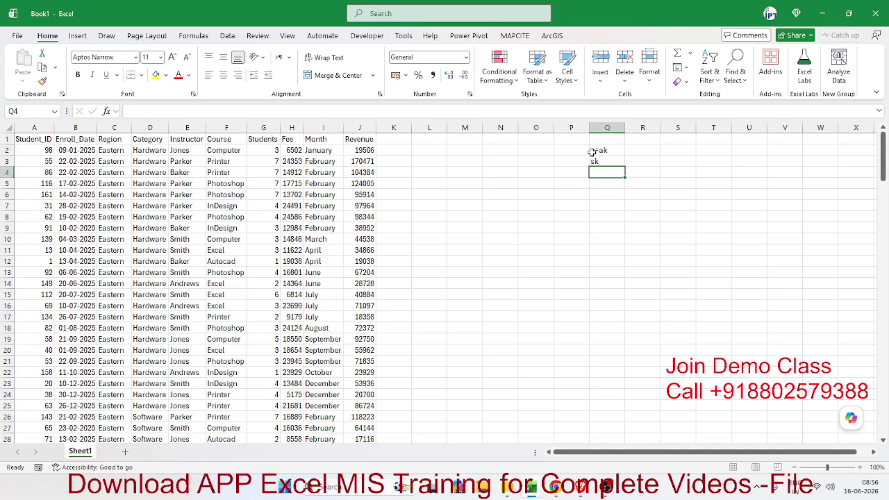
type("haris")
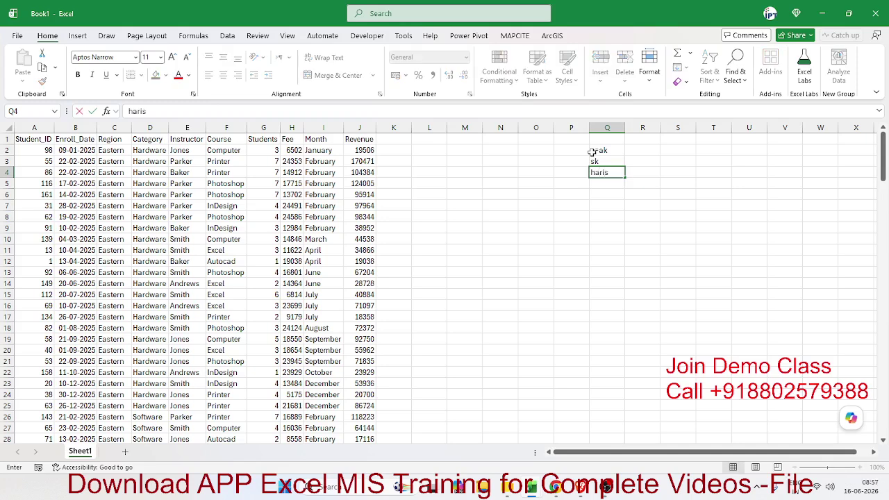
key("Return")
key("Up")
key("Up")
key("Up")
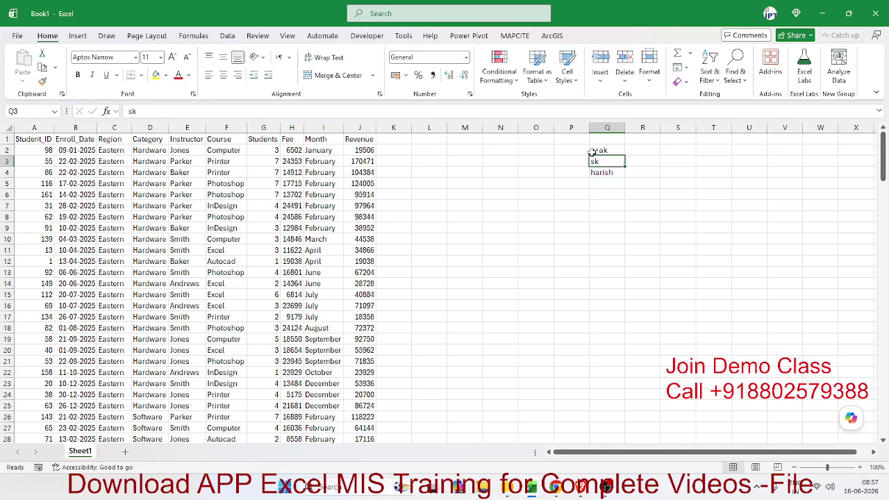
Step: Enter 50, 60 and 70 in cells R2 to R4 beside the sample names
key("Right")
type("50")
key("Return")
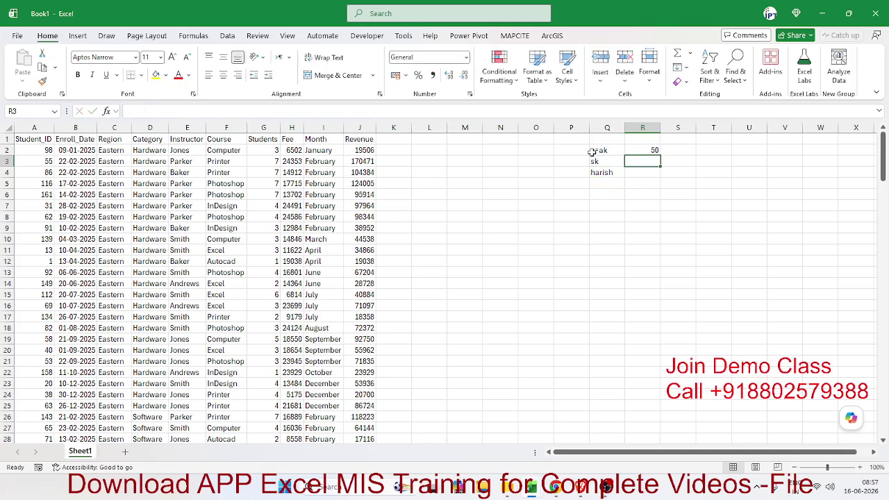
type("60")
key("Return")
type("70")
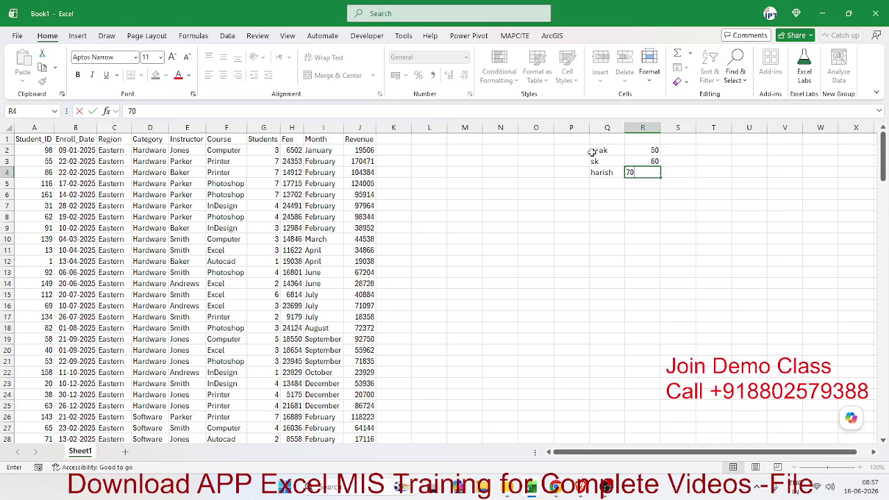
key("Return")
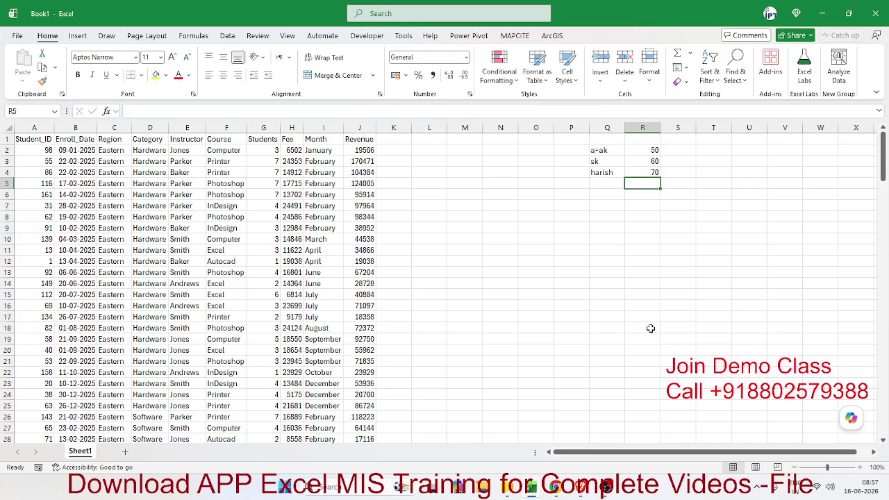
Step: Remove the stray equals sign from the sample name in cell Q2
left_click(650, 174)
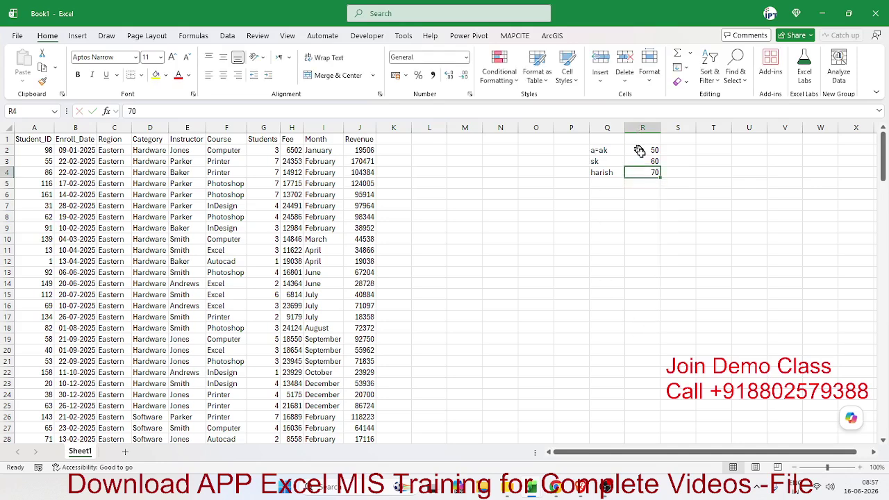
left_click_drag(659, 176, 641, 171)
left_click(639, 152)
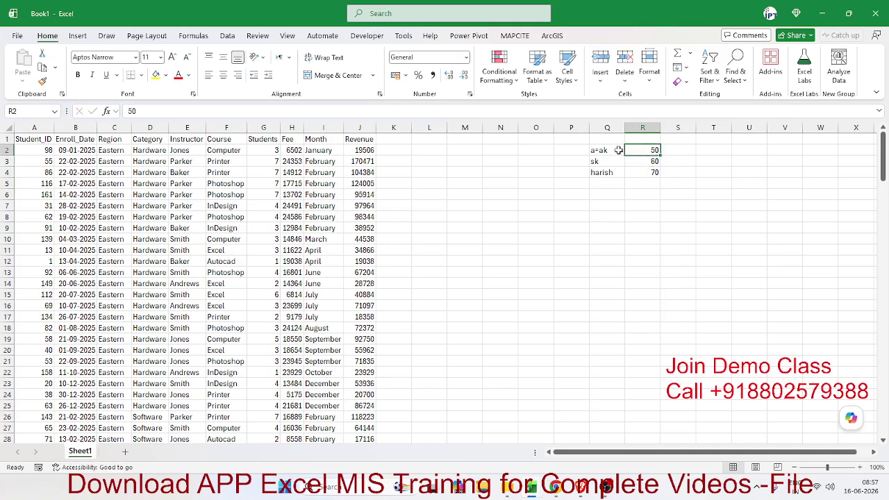
double_click(595, 149)
type("a=")
key("BackSpace")
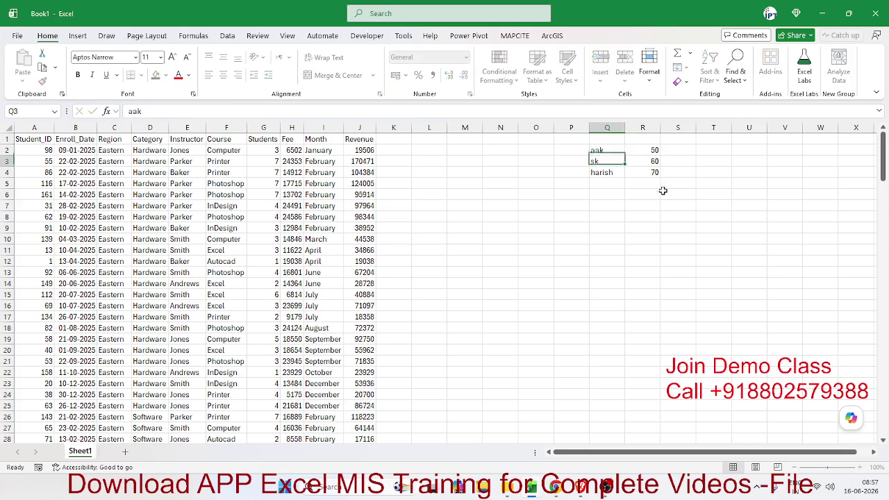
key("Return")
key("Up")
Step: Clear the sample names and numbers from the range P2:S4
left_click_drag(681, 173, 555, 152)
key("Delete")
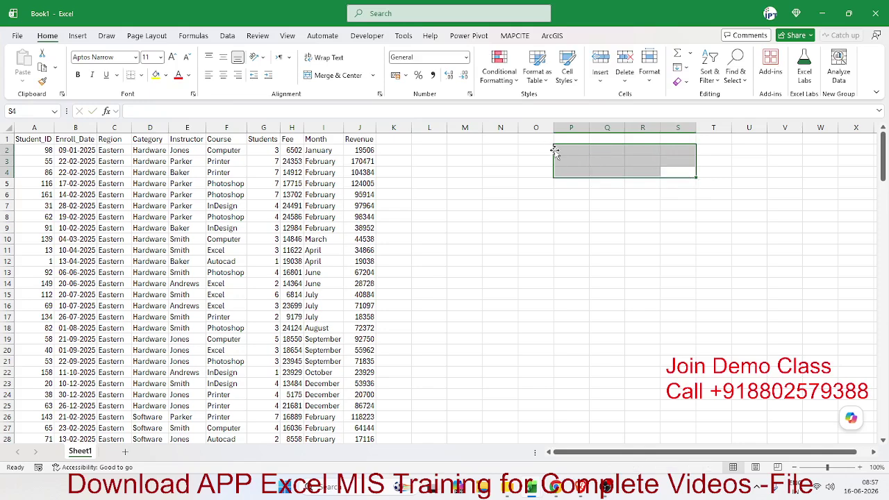
key("alt+Tab")
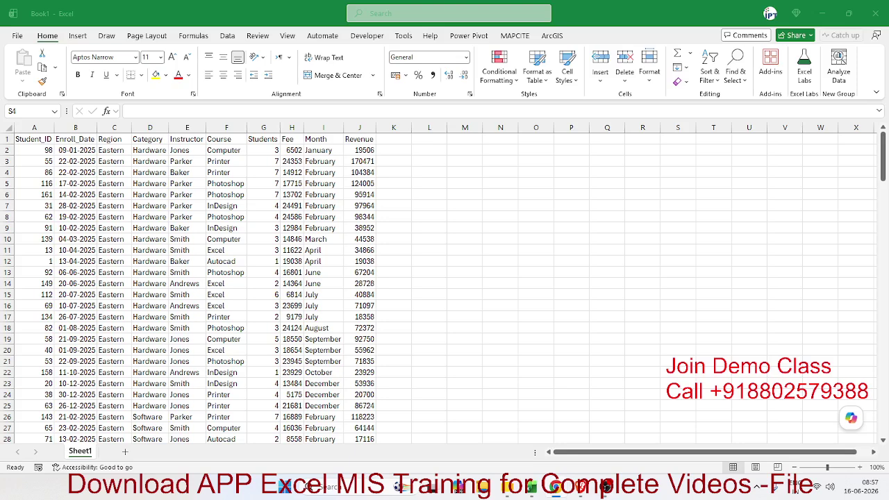
key("alt+Tab")
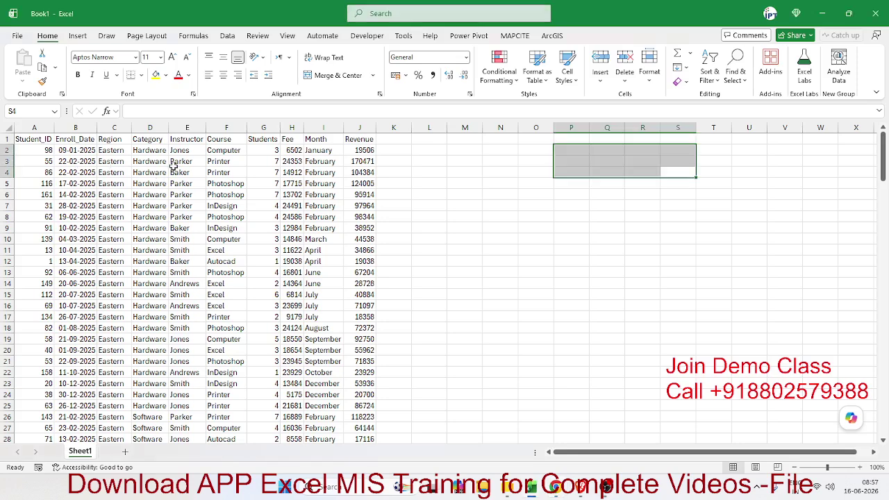
Step: Fill cells G6 and G14 in the Students column with yellow
left_click(158, 162)
left_click(40, 139)
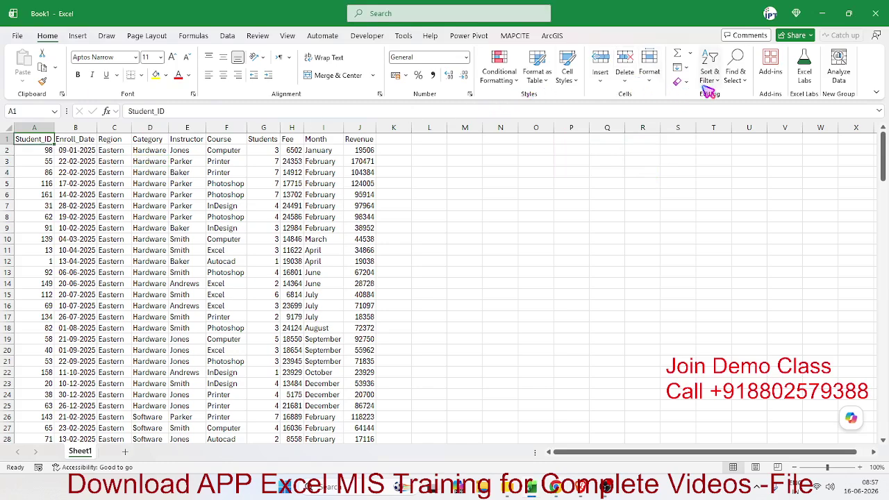
left_click(262, 198)
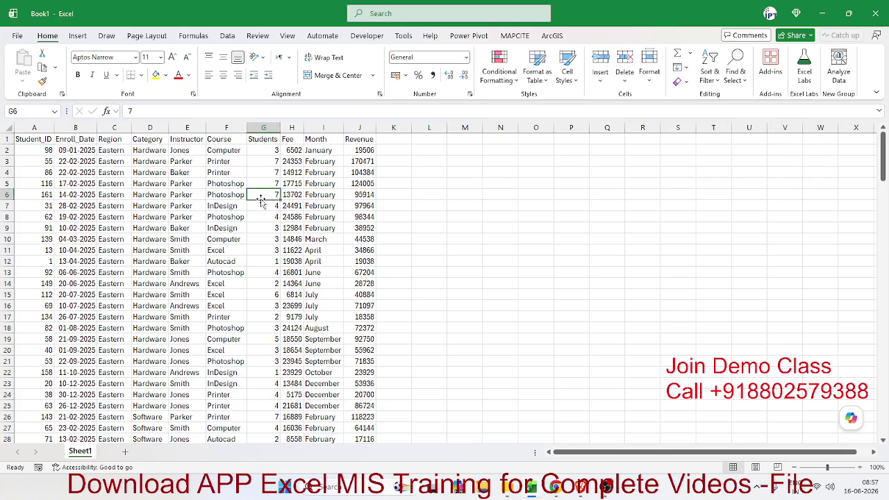
left_click(156, 75)
left_click(250, 283)
left_click(156, 75)
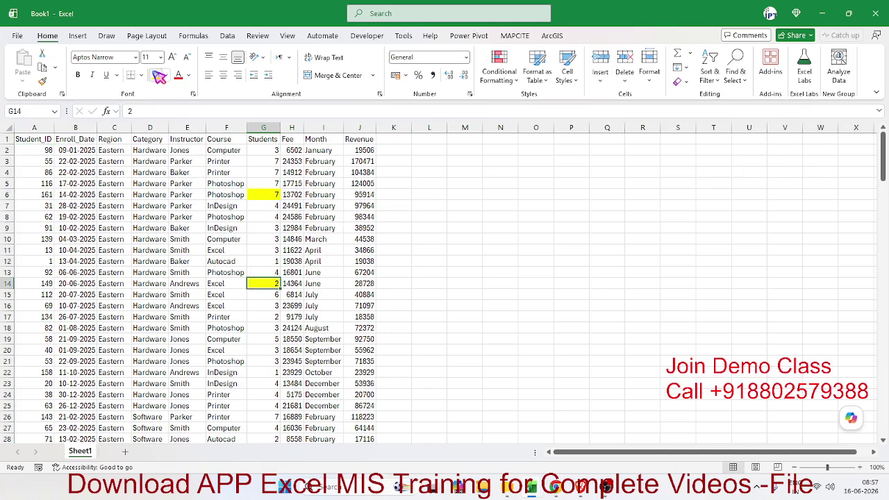
Step: Fill cell G29 in the Students column with yellow
scroll(160, 78, "down", 1)
scroll(281, 375, "down", 3)
left_click(269, 353)
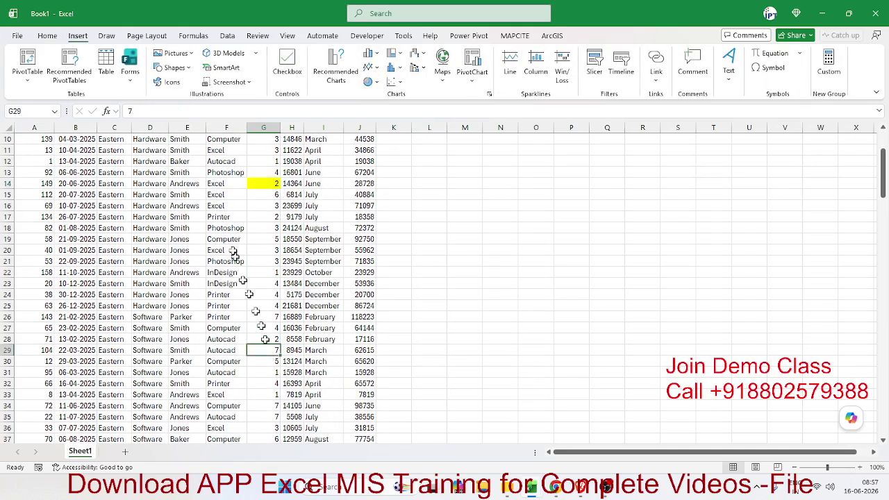
left_click(47, 35)
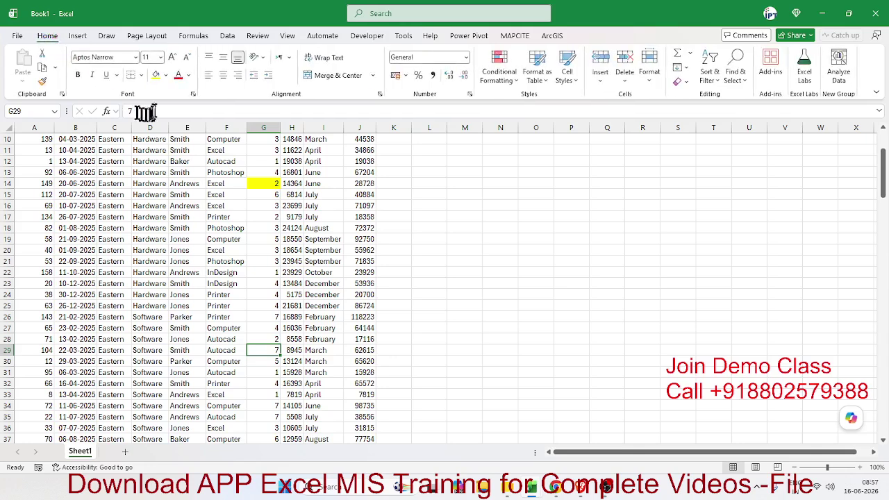
left_click(156, 77)
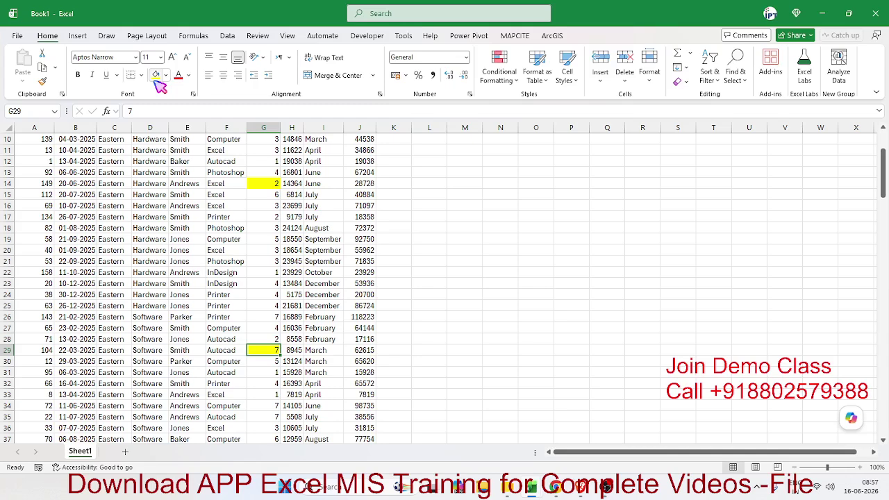
scroll(309, 270, "down", 4)
scroll(312, 286, "up", 7)
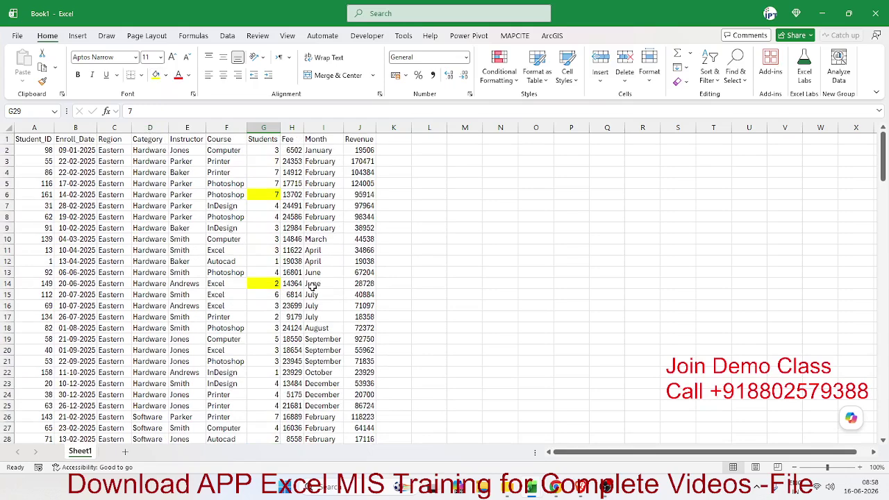
Step: Start a custom sort of the student table and delete the existing Region, Category and Month levels
left_click(264, 139)
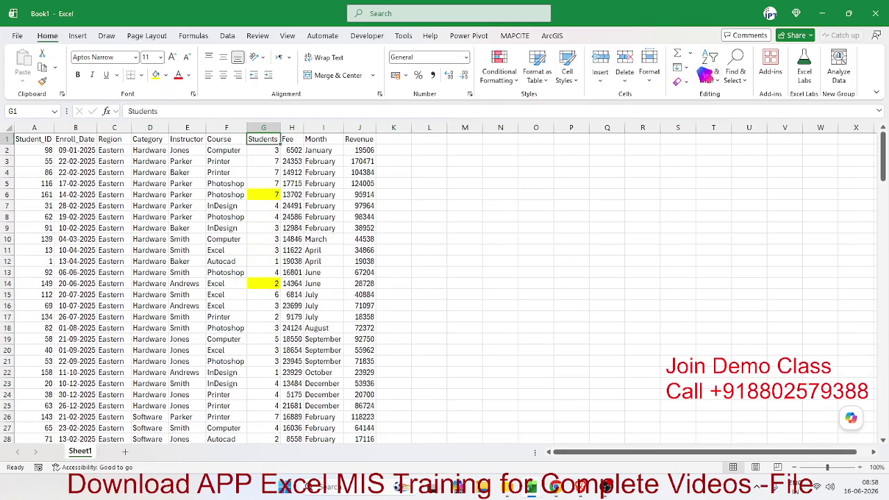
left_click(706, 72)
left_click(729, 133)
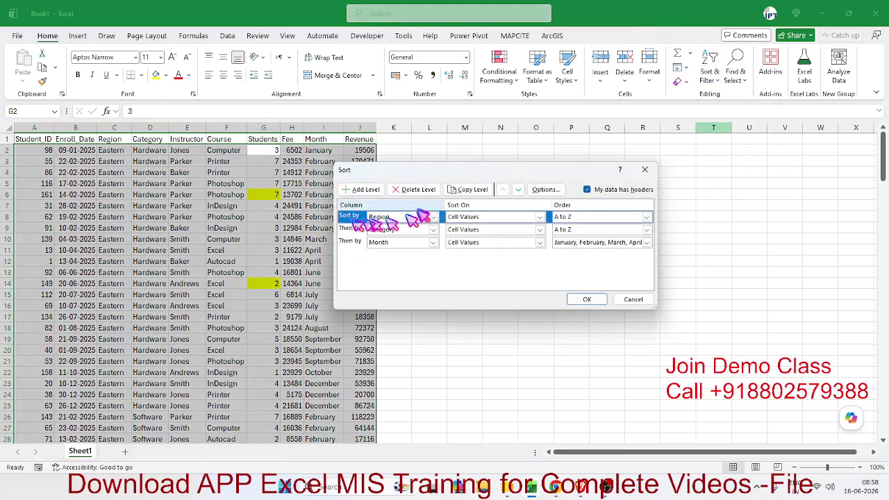
left_click(414, 189)
left_click(414, 189)
left_click(415, 189)
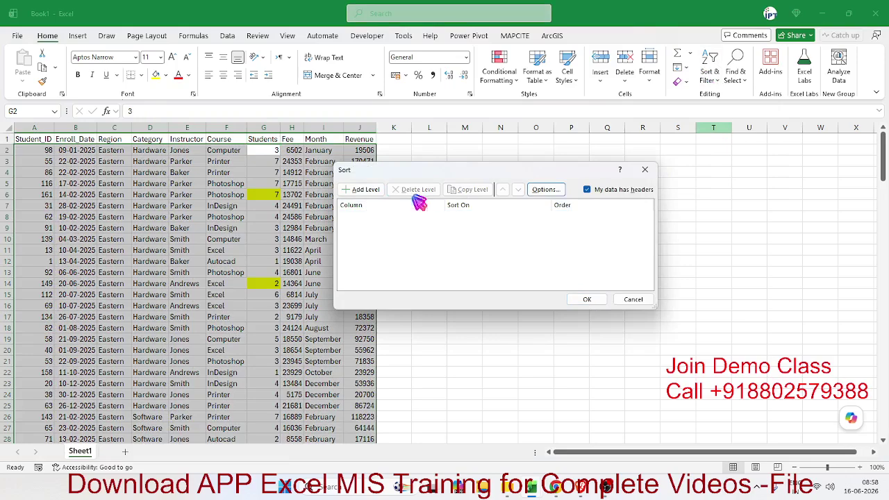
Step: Add a sort level on the Students column based on Cell Color
left_click(375, 191)
left_click(387, 217)
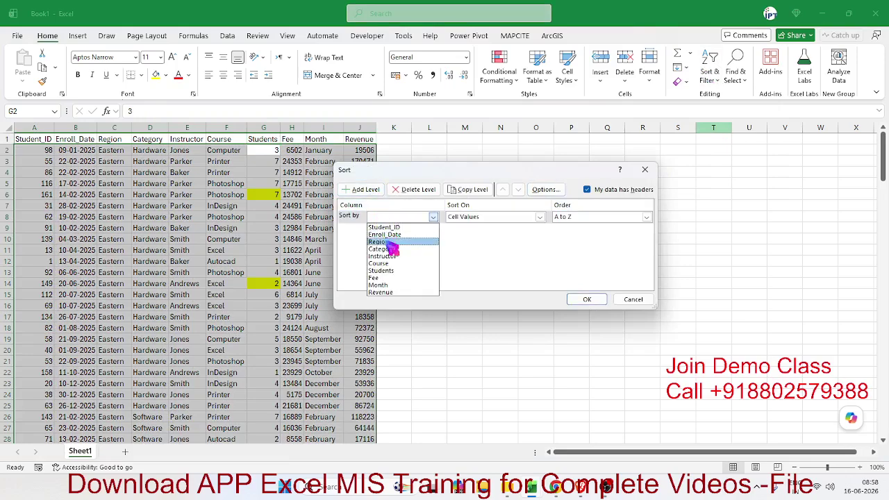
left_click(391, 272)
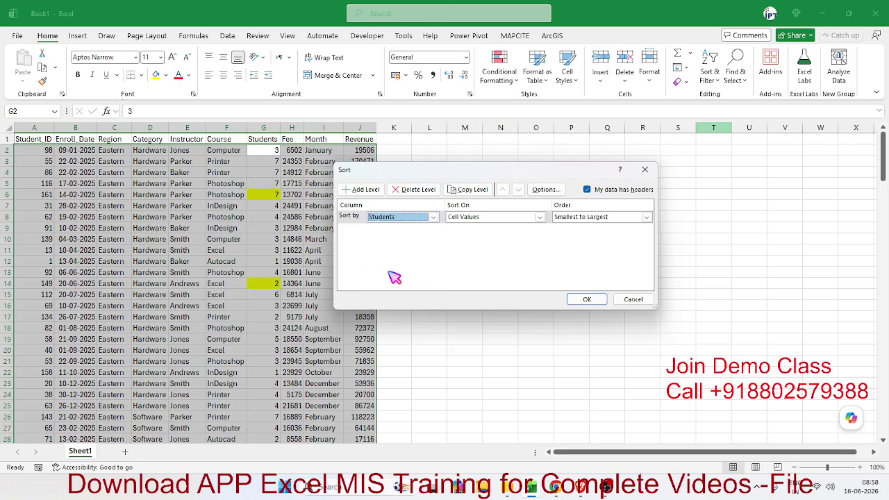
left_click(477, 218)
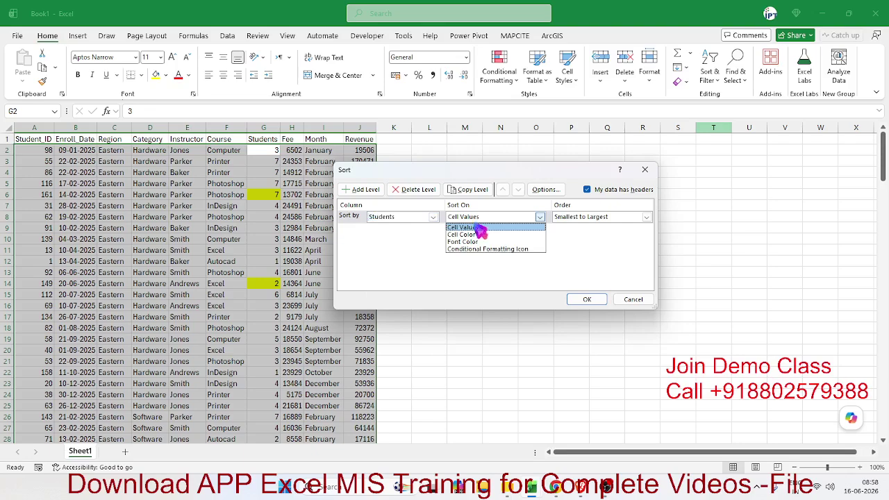
left_click(472, 234)
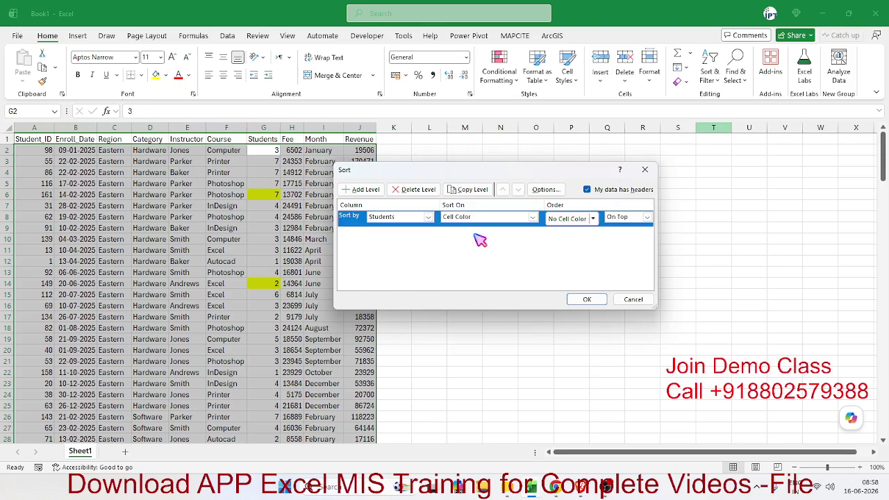
Step: Set the Students sort order to yellow On Top, apply the sort and select the yellow-marked rows A2:J4
left_click(593, 218)
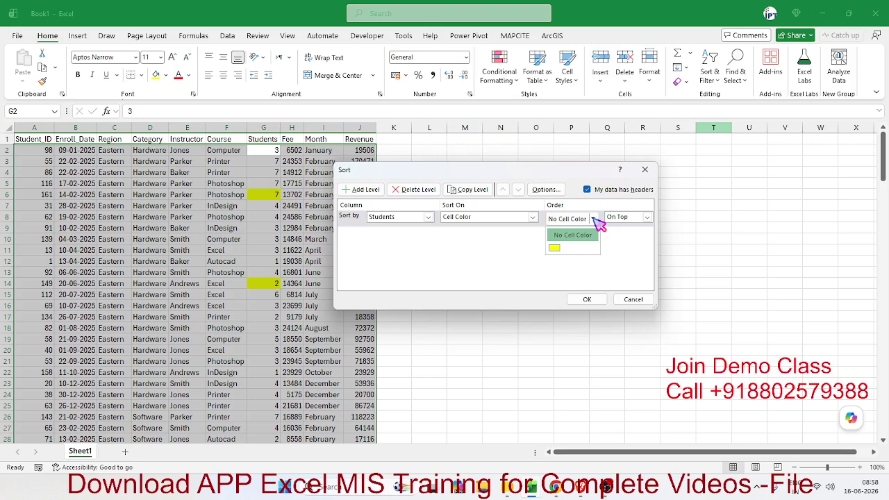
left_click(563, 248)
left_click(616, 218)
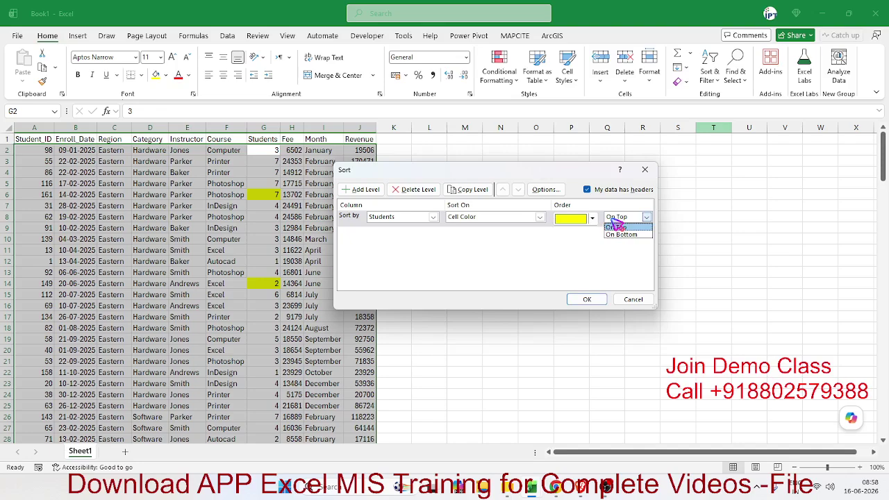
left_click(615, 226)
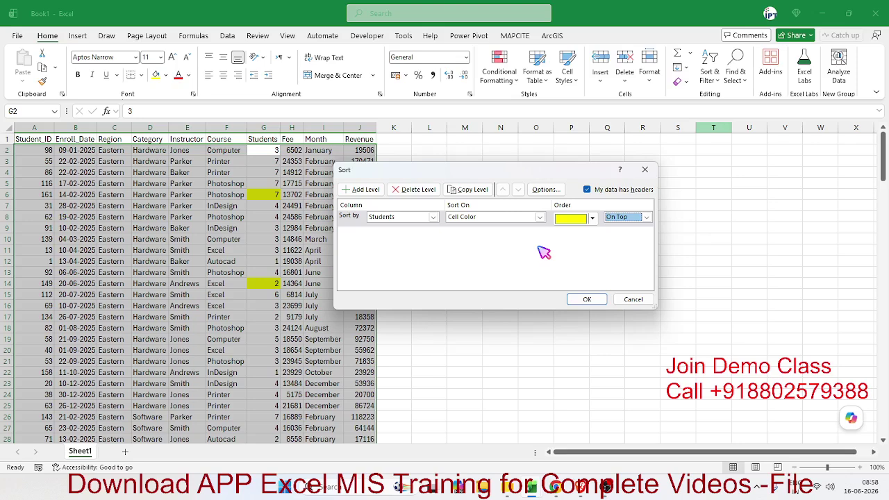
left_click(591, 299)
left_click_drag(274, 150, 275, 174)
left_click_drag(25, 150, 372, 172)
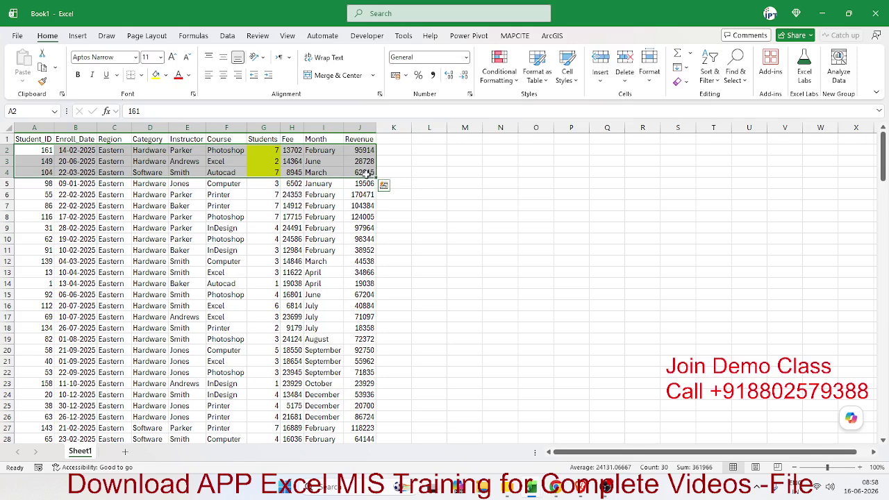
Step: Examine the entries in the Course column throughout the student table
left_click(267, 199)
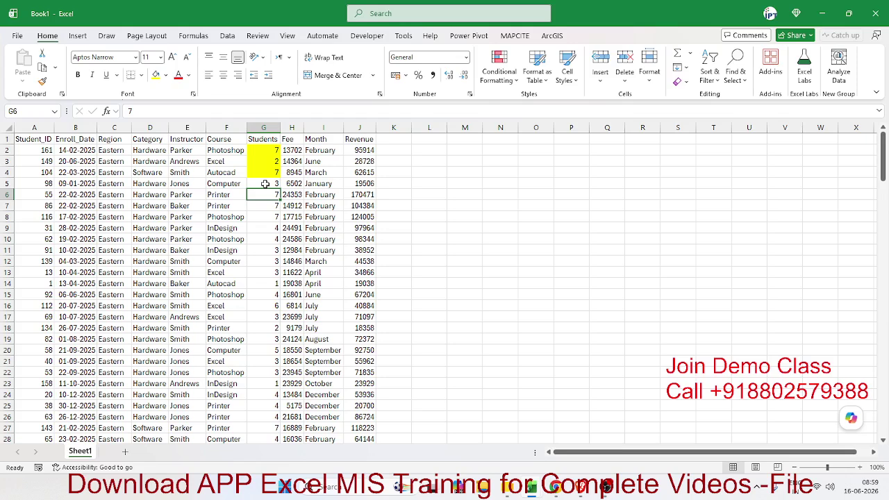
left_click(137, 196)
left_click(129, 197)
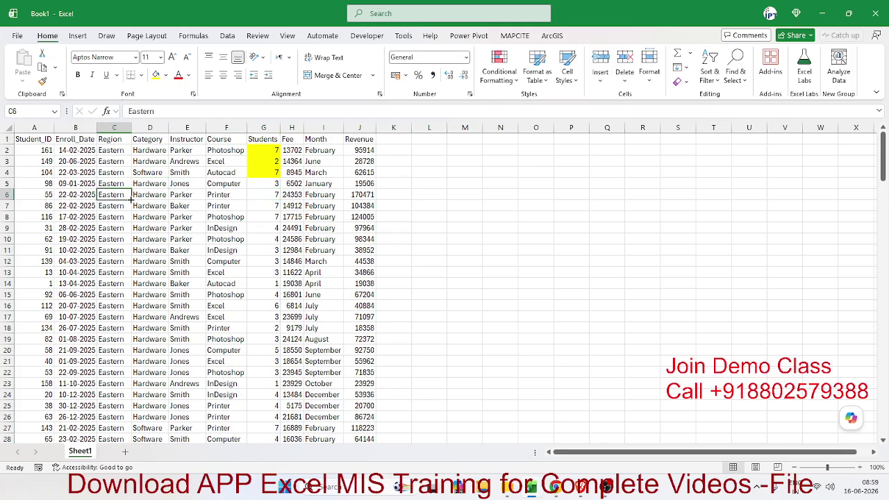
left_click(229, 161)
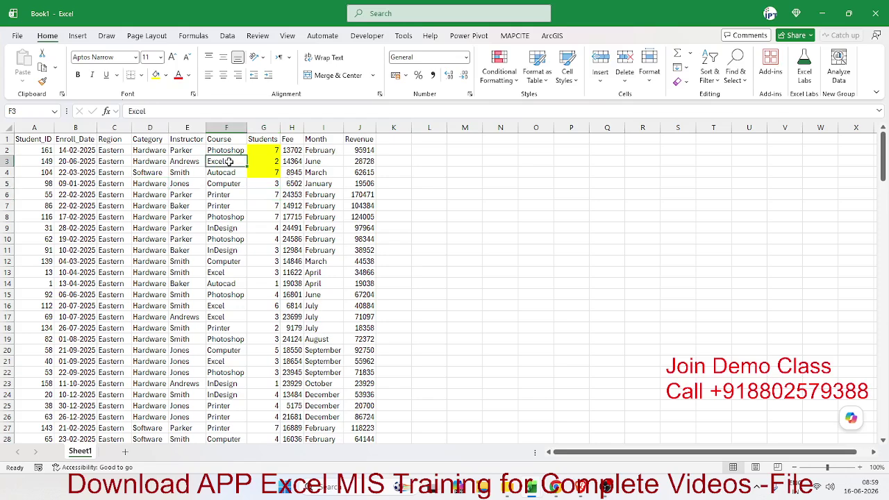
scroll(229, 161, "down", 20)
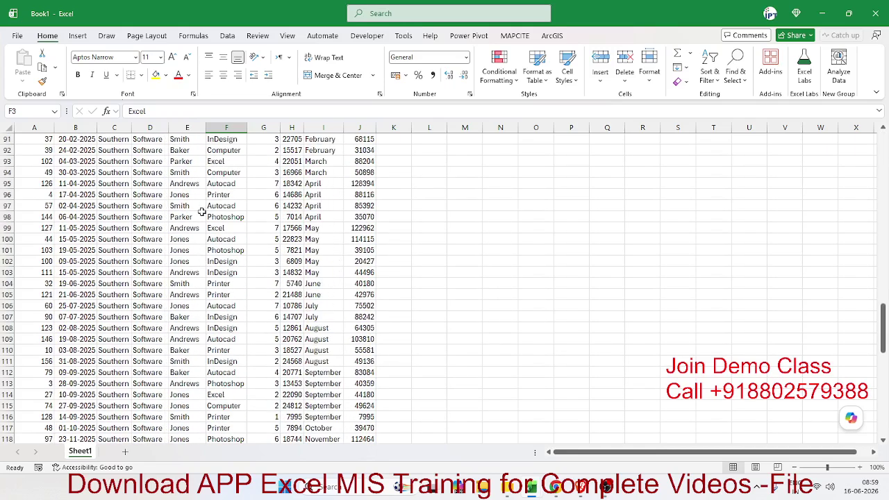
scroll(200, 206, "up", 20)
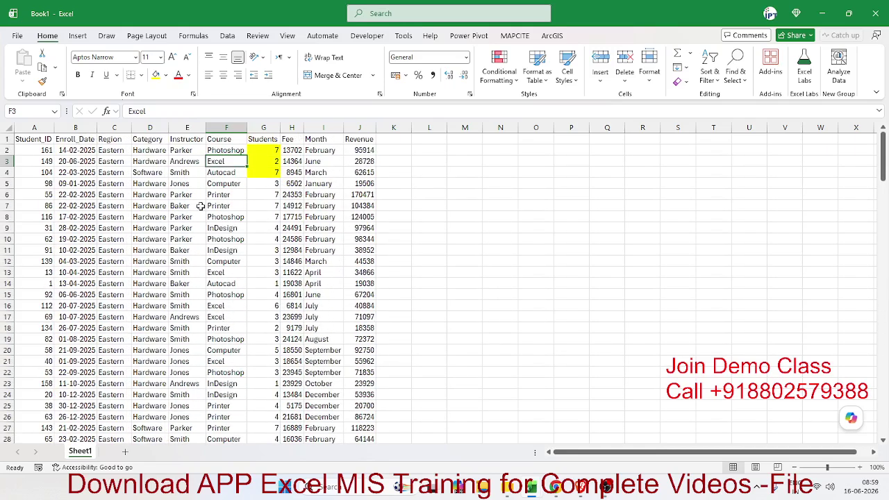
left_click(214, 194)
left_click(222, 227)
left_click(223, 250)
left_click(228, 283)
left_click(231, 306)
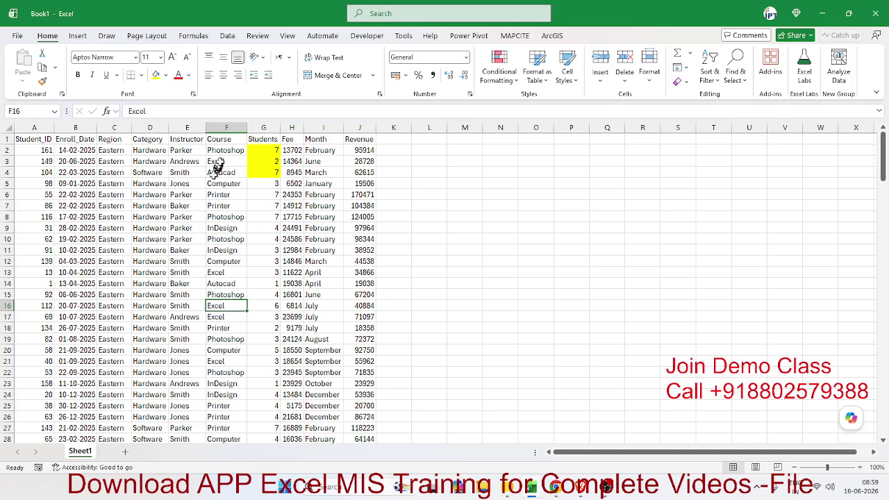
Step: Turn on filtering for the header row of the student table
left_click(232, 139)
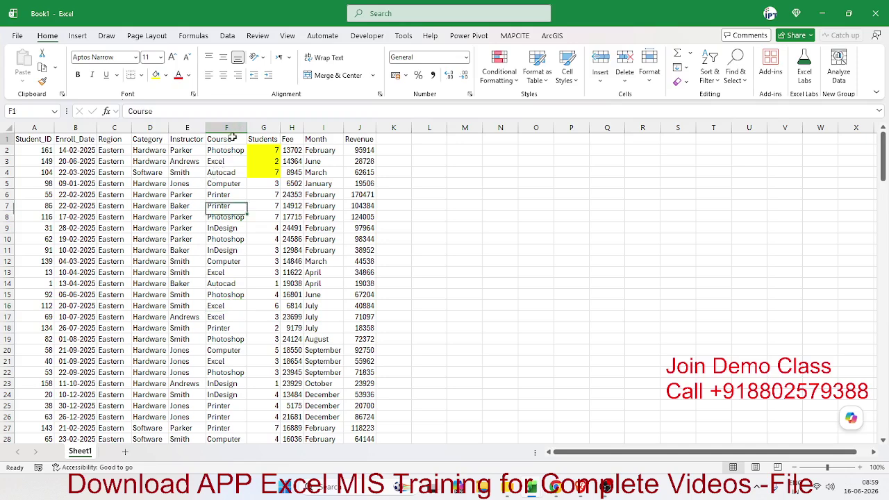
left_click(707, 84)
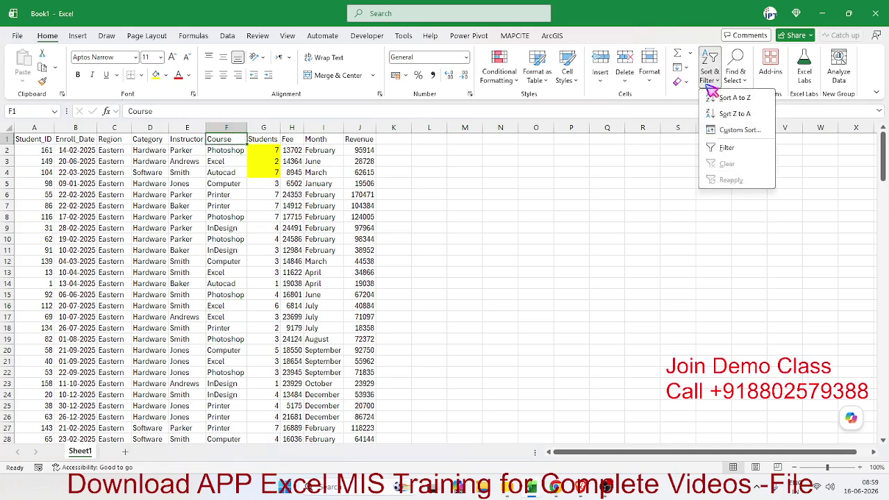
left_click(730, 150)
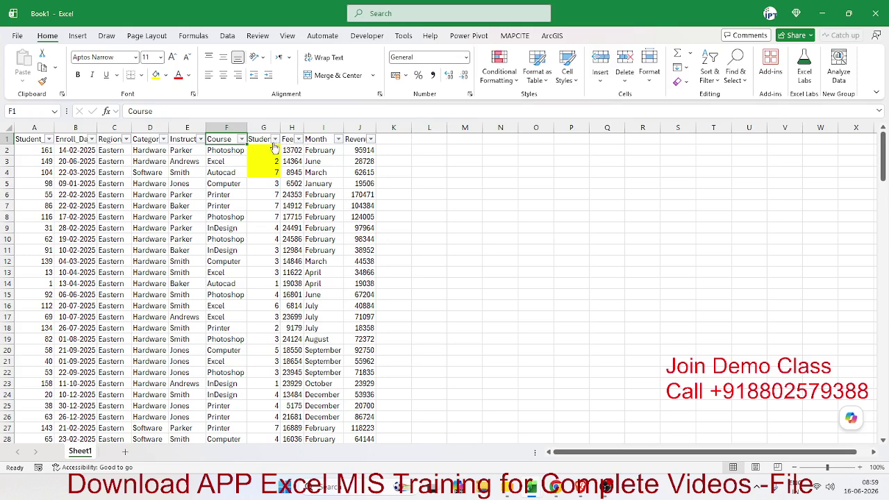
Step: Filter the Course column to show only Excel, and clear that filter again
left_click(241, 139)
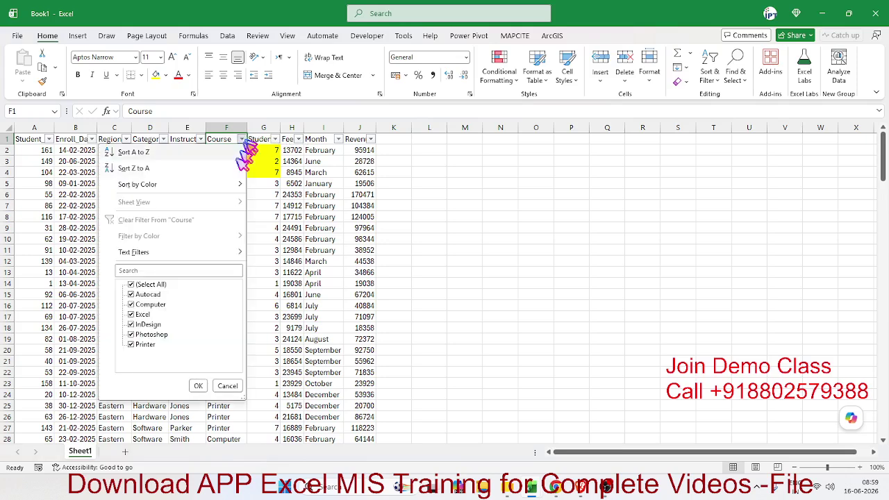
left_click(132, 285)
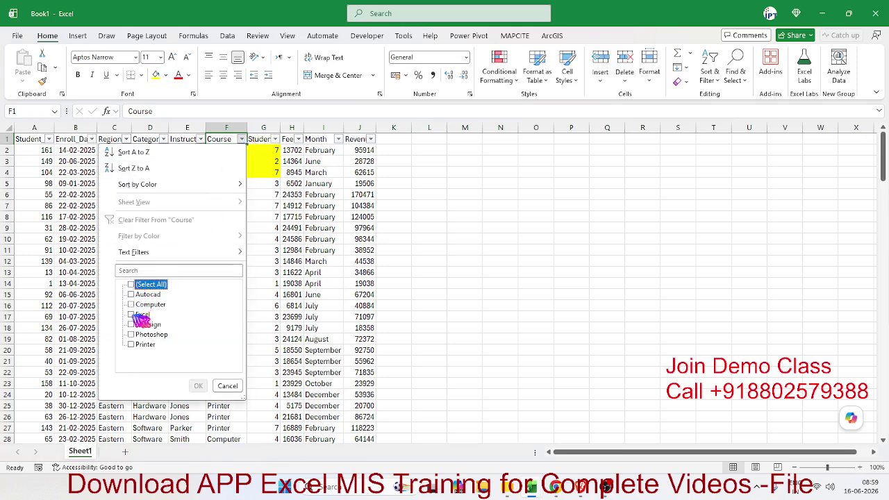
left_click(131, 315)
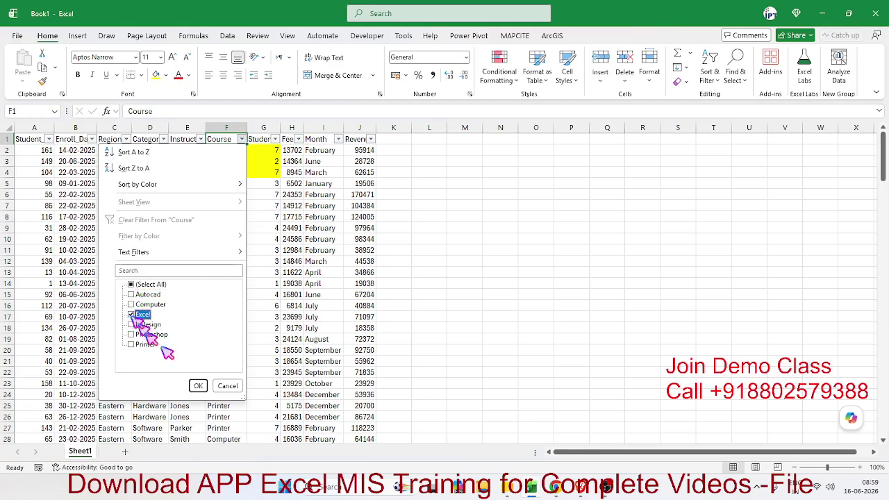
left_click(197, 385)
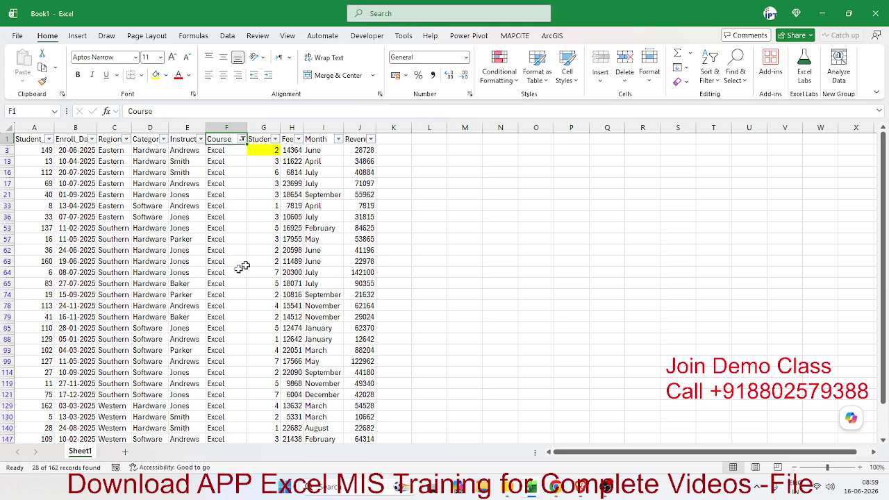
left_click(241, 139)
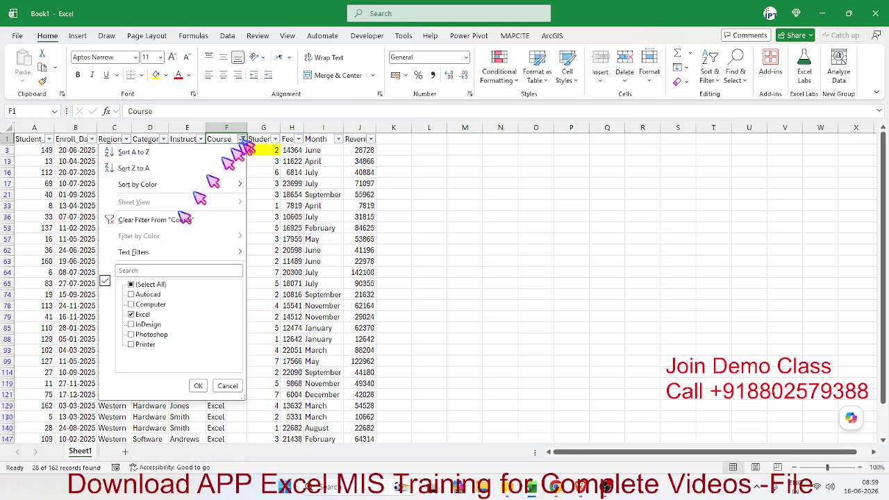
left_click(128, 220)
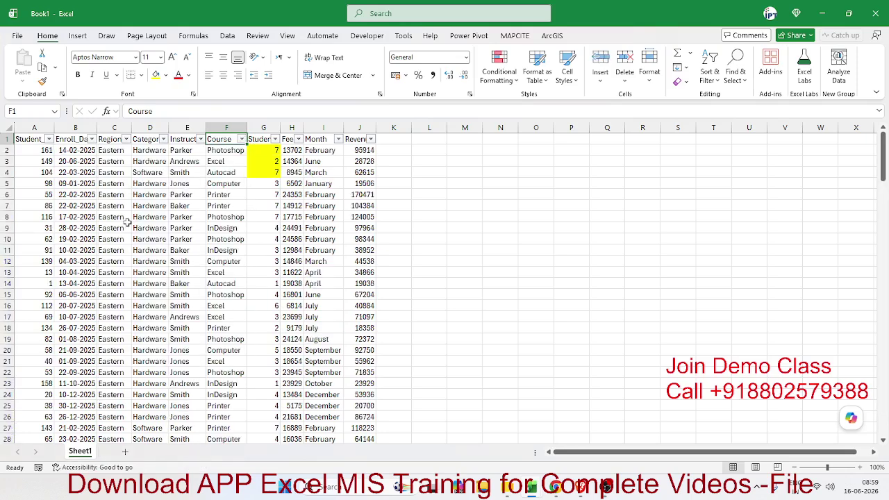
Step: Replace the course in F9 with MS Excel and copy it into F14
left_click(229, 229)
type("MS E")
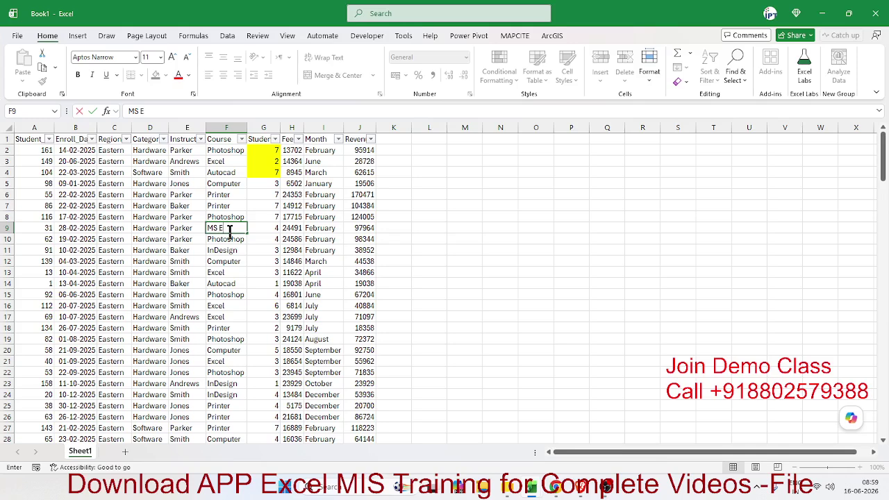
type("xcel")
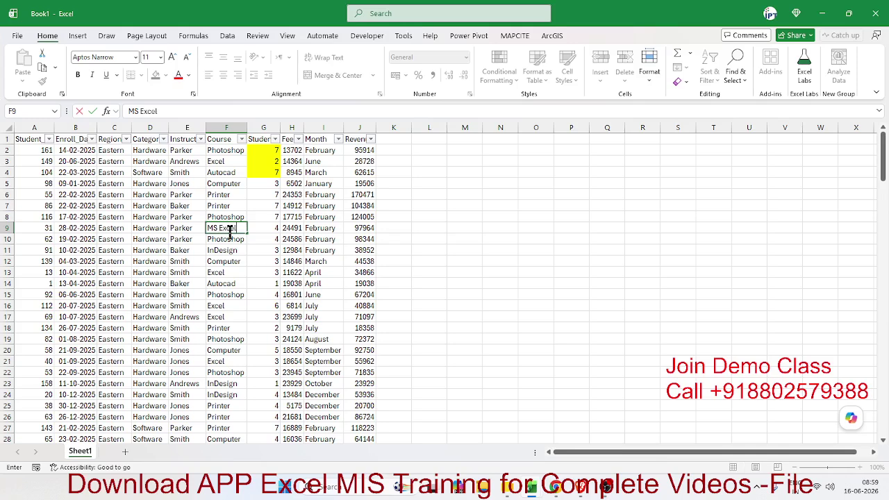
key("Return")
left_click(230, 230)
key("ctrl+c")
key("Down")
key("Down")
key("Down")
key("Down")
key("Down")
key("ctrl+v")
Step: Change the course in F17 to Microsoft Exce and the course in F20 to Excel 365
key("Down")
key("Down")
key("Down")
key("Escape")
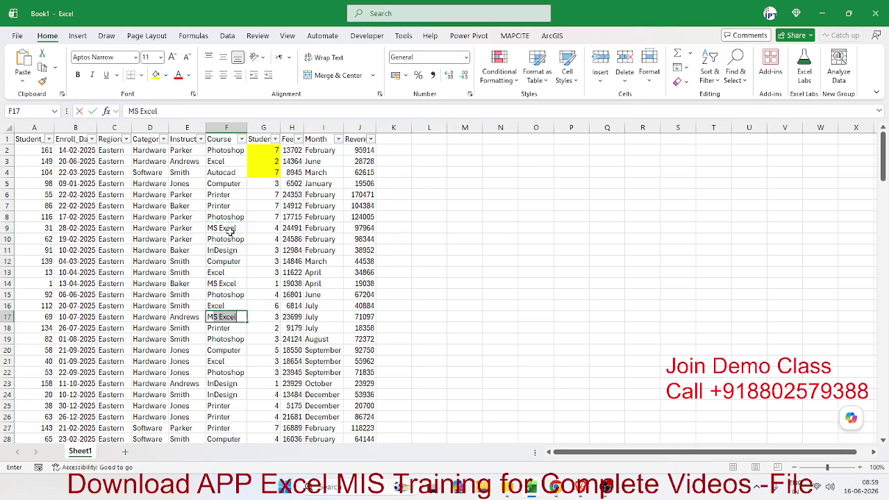
type("Mo")
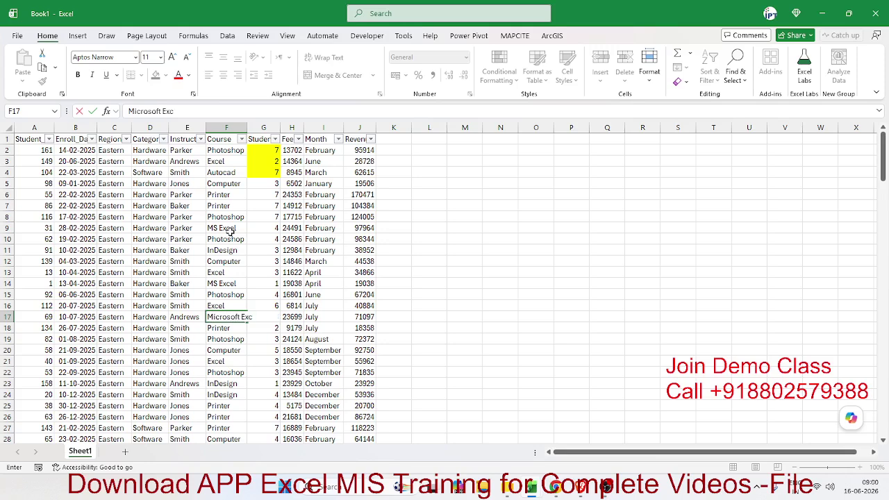
key("Return")
key("Down")
key("Down")
type("Excel")
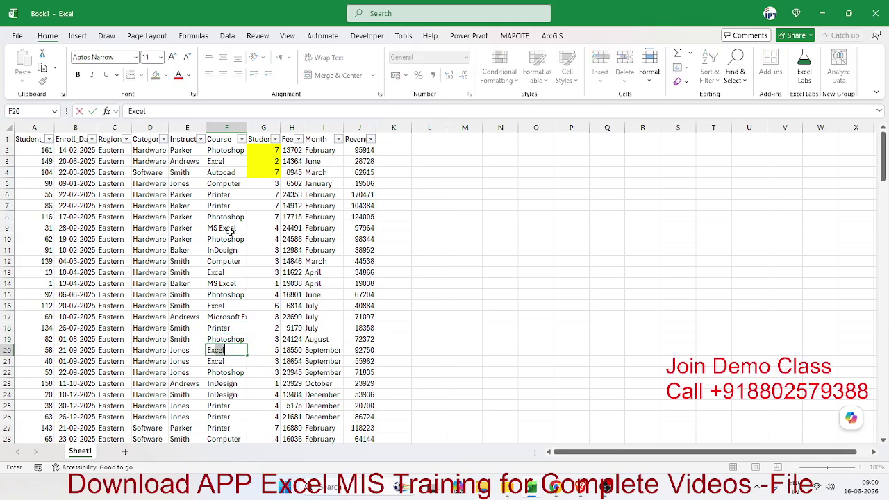
type(" 365")
key("Return")
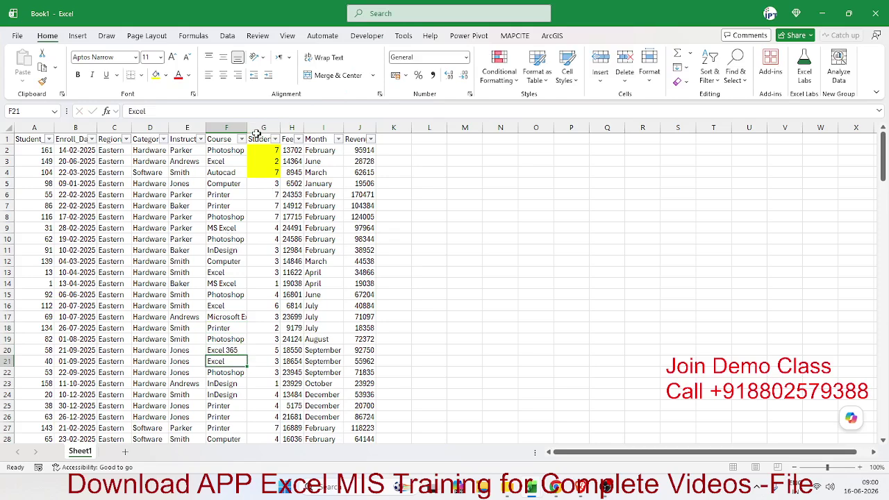
Step: Apply a text filter to the Course column for entries that contain Excel, and look through the filtered rows
left_click(241, 139)
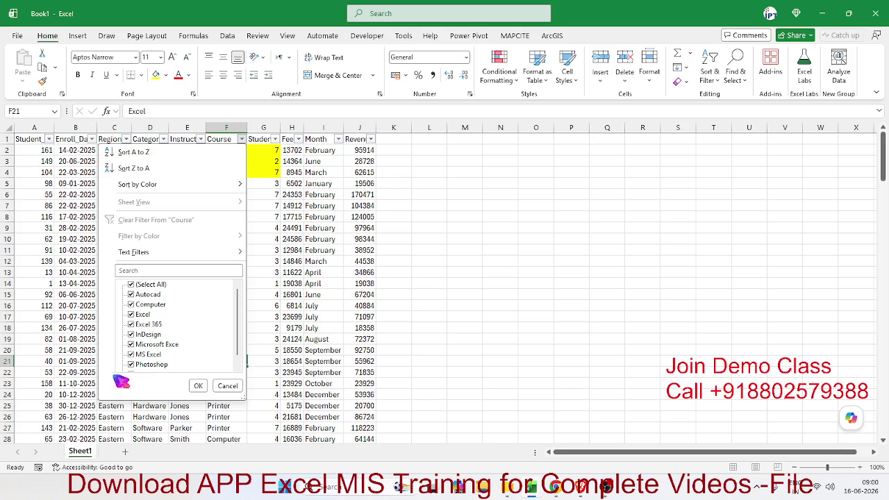
scroll(173, 327, "down", 1)
scroll(173, 327, "up", 1)
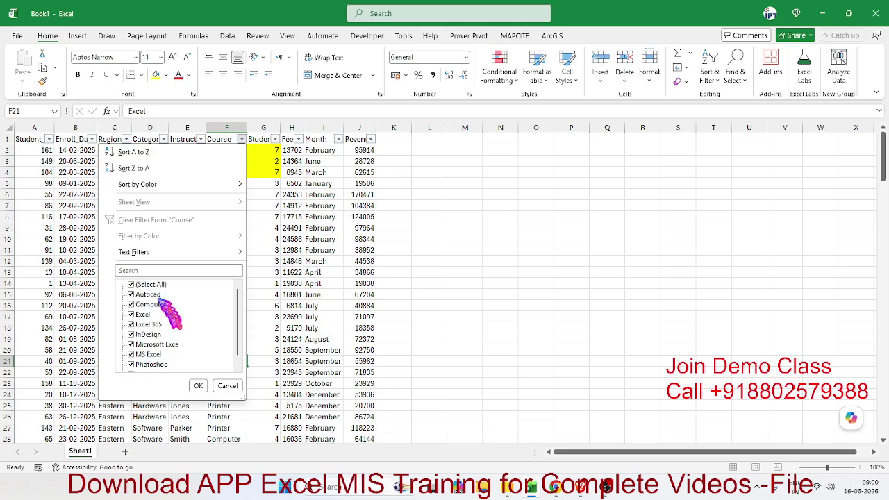
mouse_move(157, 255)
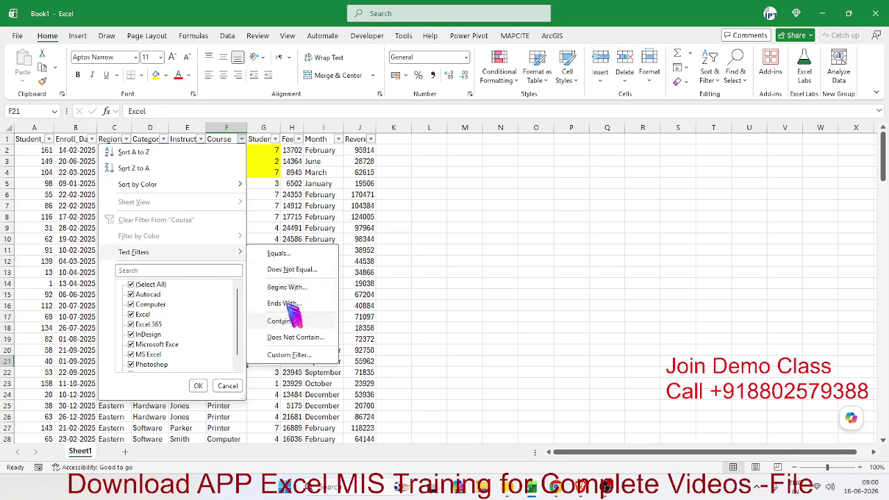
left_click(293, 321)
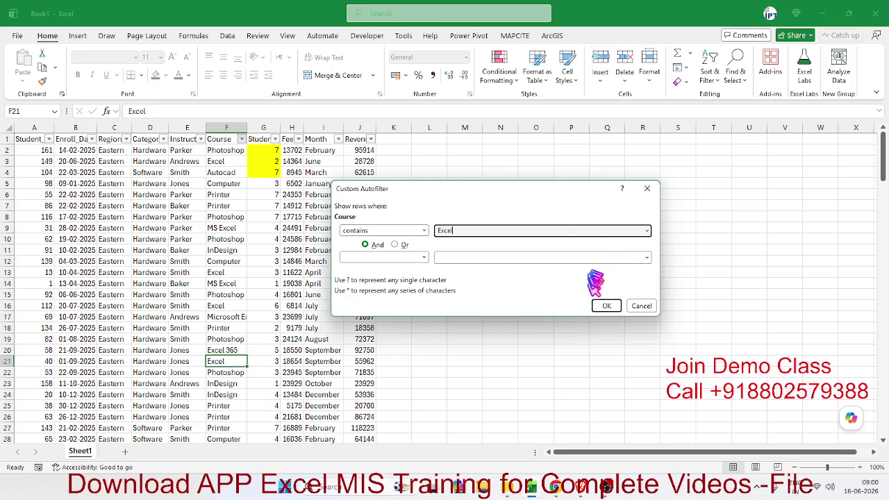
left_click(602, 304)
left_click(214, 163)
left_click(230, 217)
left_click(229, 249)
scroll(229, 250, "down", 4)
scroll(229, 254, "up", 4)
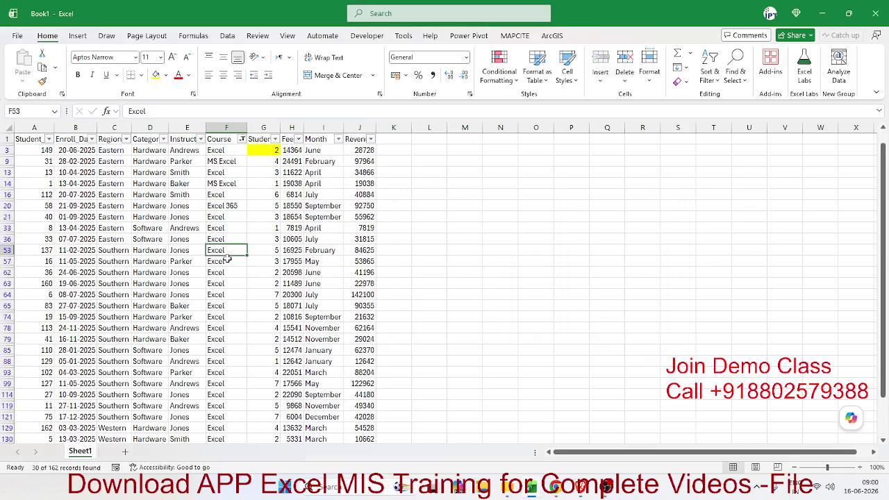
Step: Apply a text filter to the Course column for entries that begin with Excel, and clear the Course filter again
left_click(241, 140)
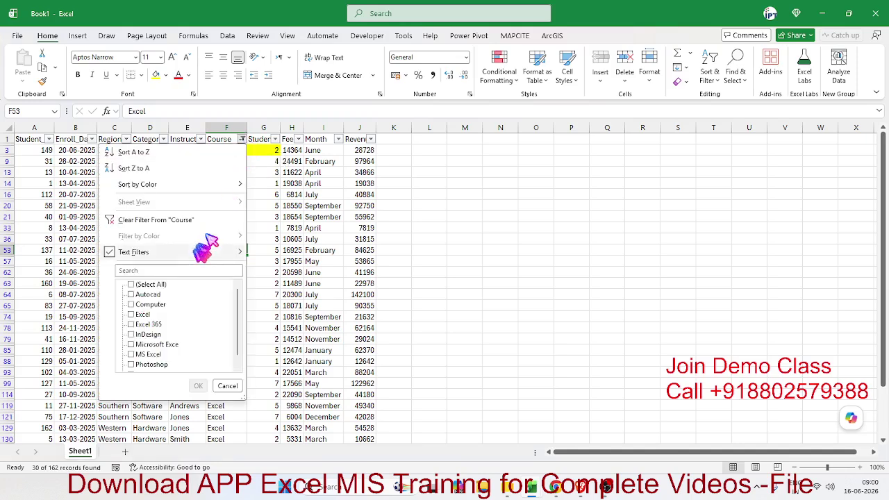
mouse_move(206, 255)
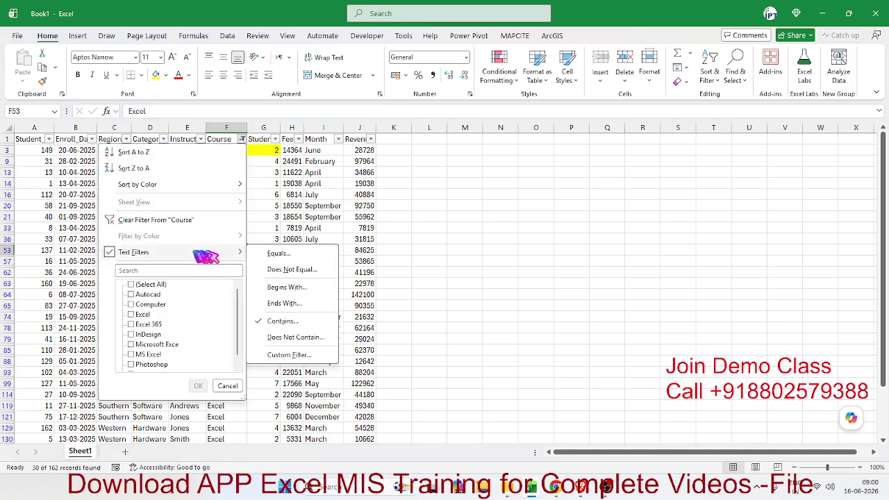
left_click(301, 290)
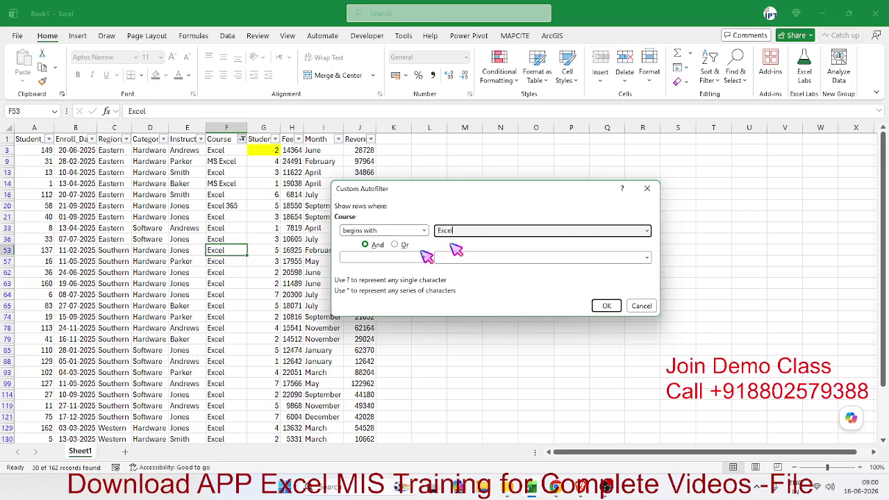
left_click(605, 306)
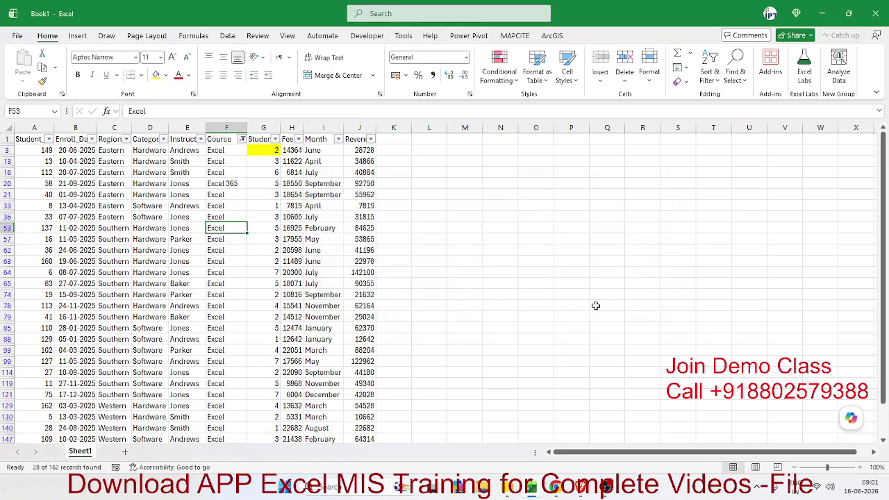
left_click(242, 139)
mouse_move(222, 253)
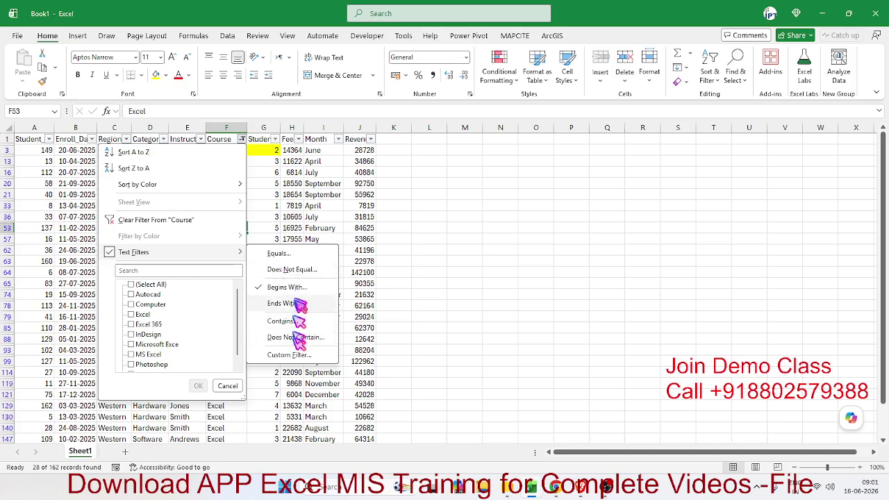
left_click(154, 220)
left_click(154, 184)
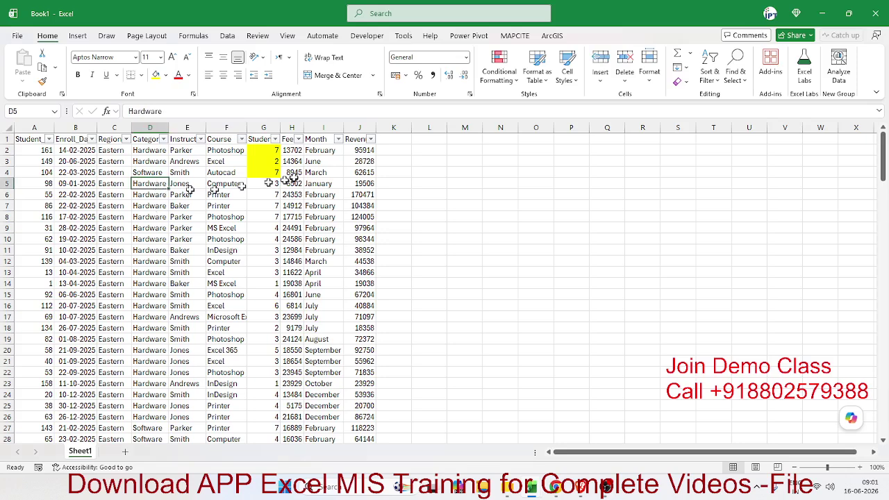
Step: Filter the Students column for values greater than 5, and clear that filter after looking through the rows
left_click(263, 150)
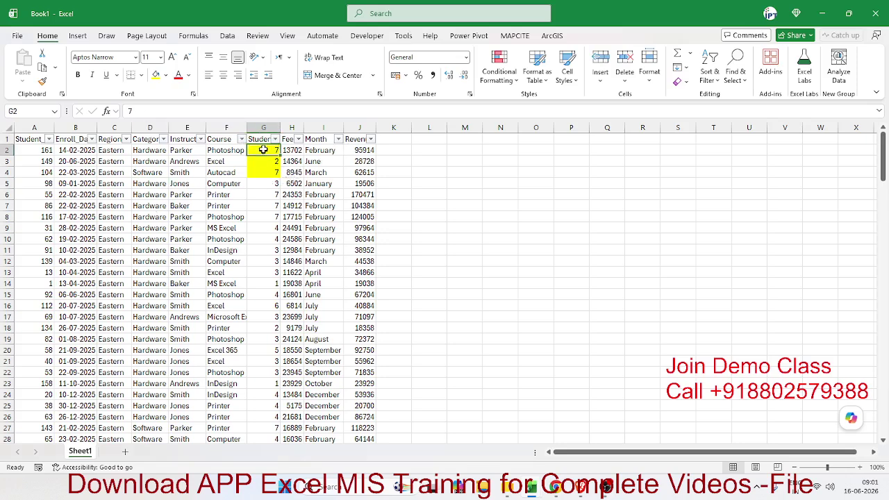
left_click(275, 139)
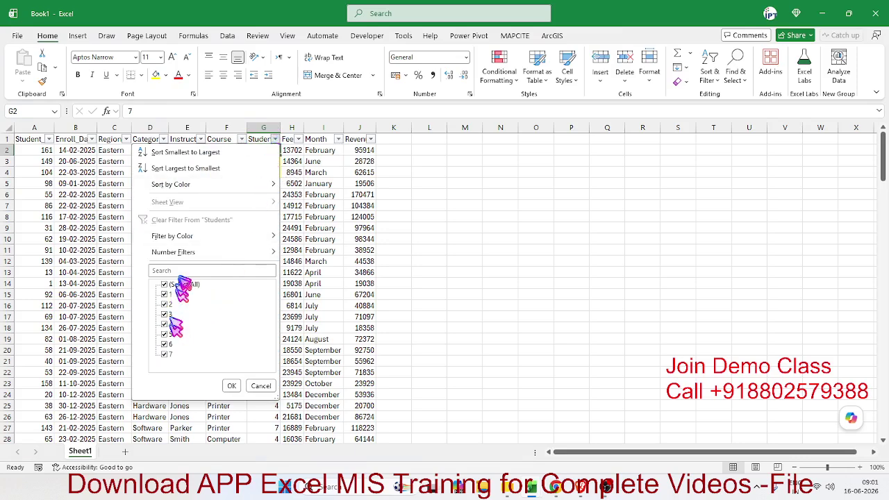
left_click(190, 255)
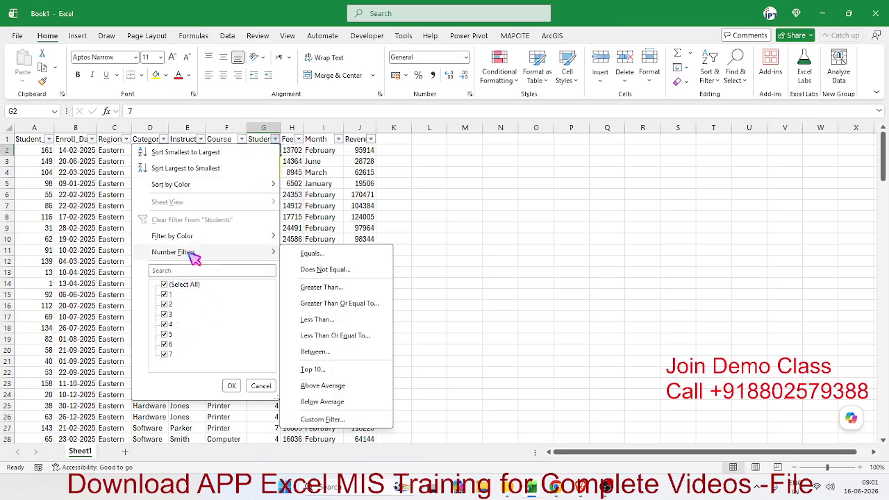
left_click(308, 289)
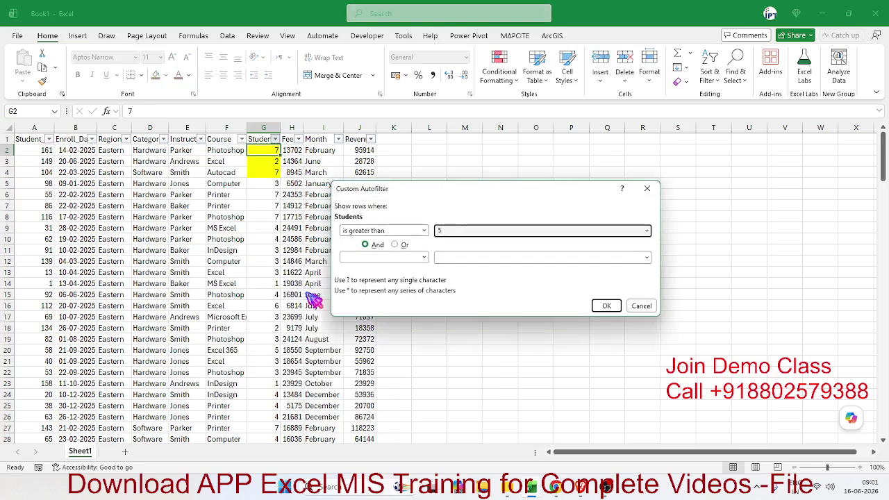
left_click(606, 306)
scroll(287, 235, "down", 6)
scroll(287, 234, "up", 6)
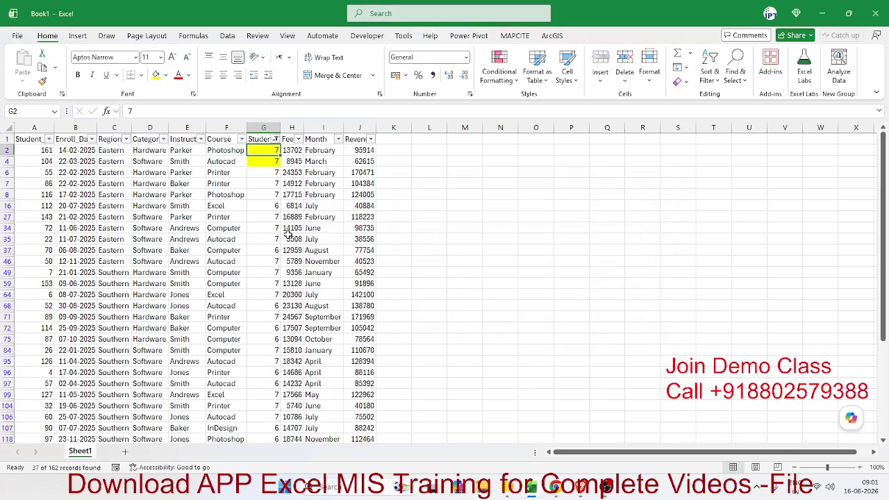
left_click(276, 141)
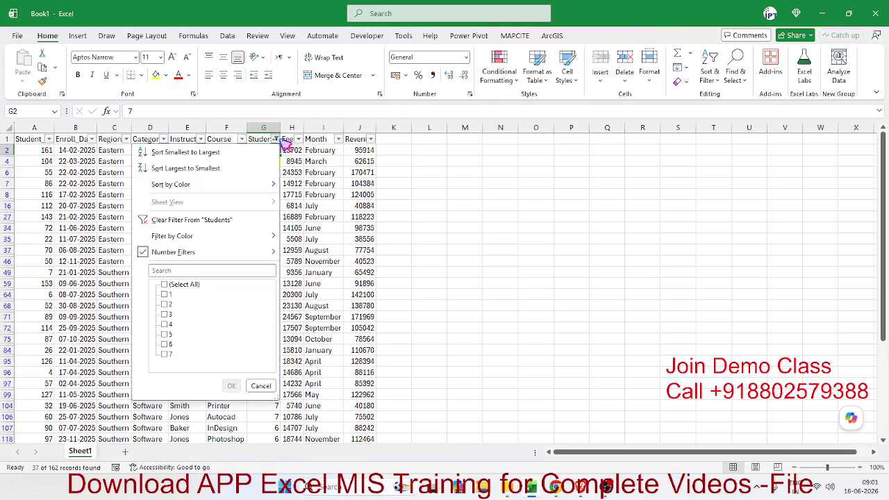
left_click(238, 222)
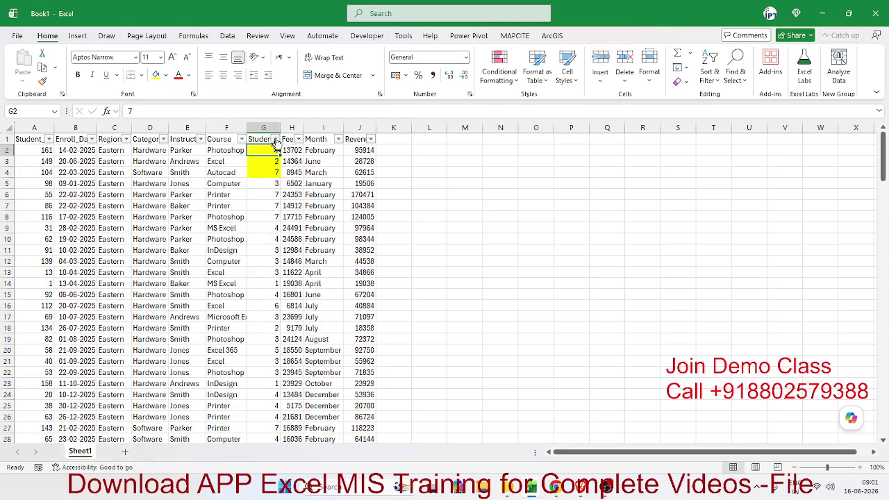
Step: Filter the Students column to its top 5 items, and clear that filter after checking the values
left_click(277, 141)
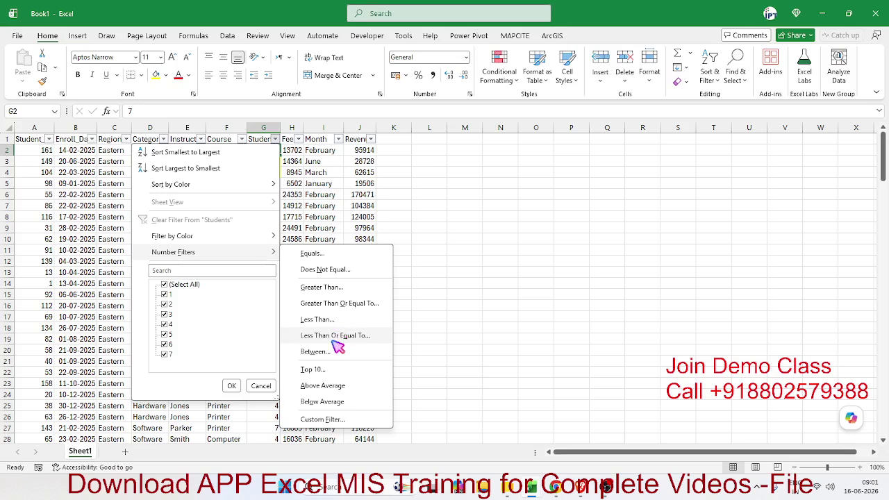
left_click(335, 371)
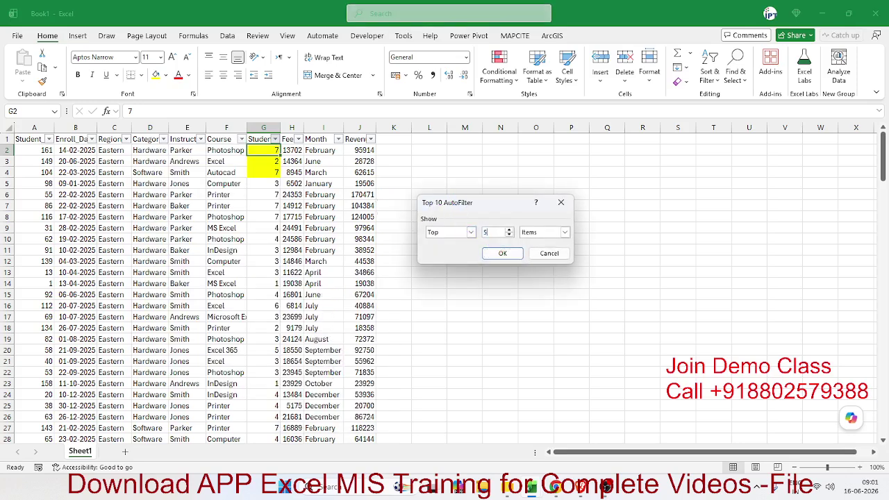
left_click(503, 254)
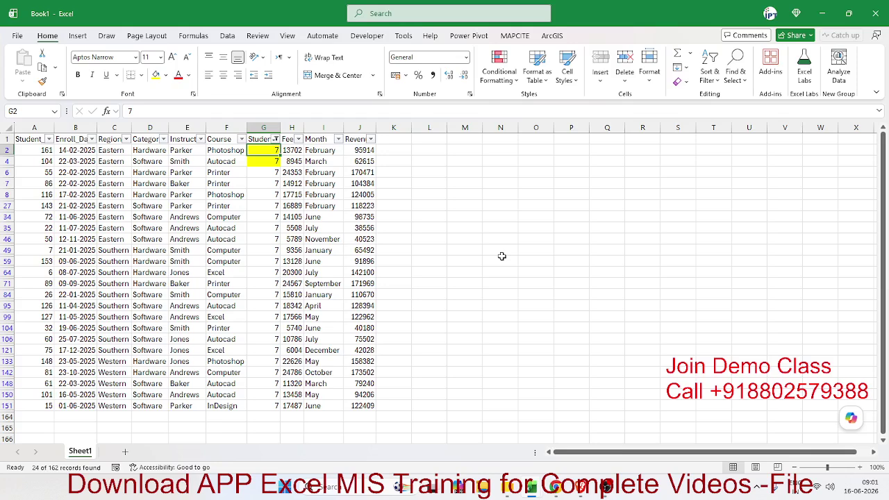
left_click_drag(277, 405, 253, 150)
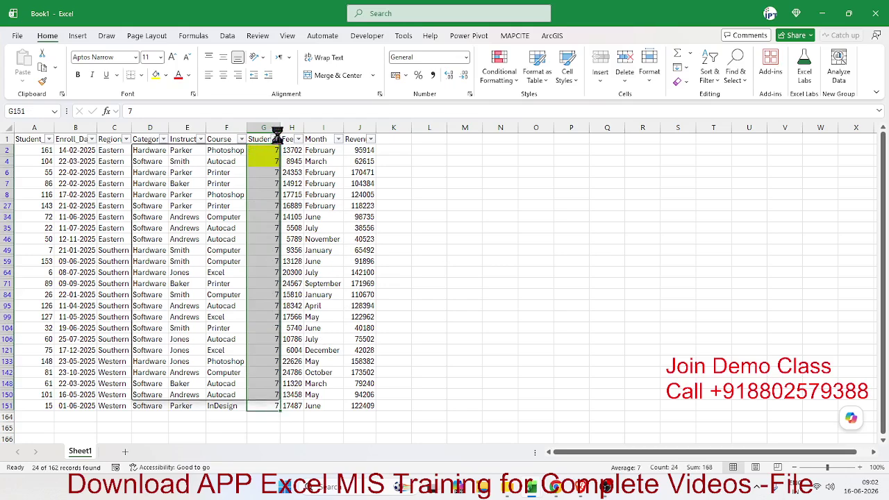
left_click(276, 139)
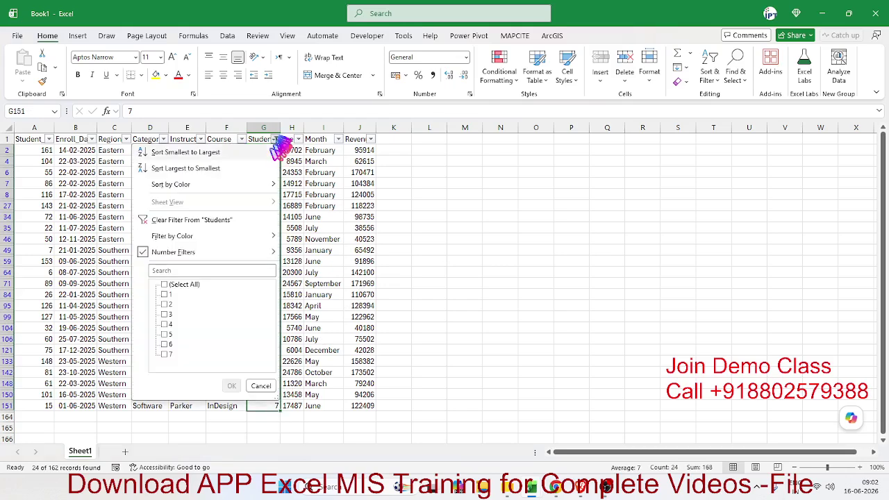
left_click(227, 220)
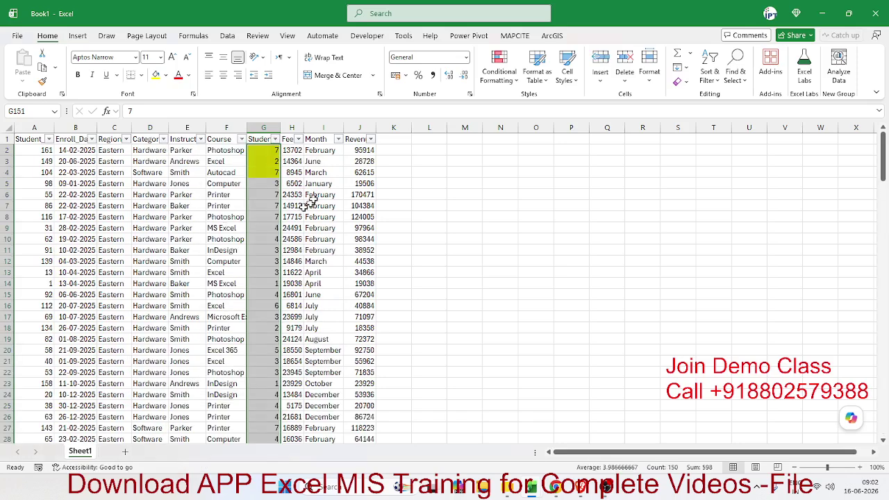
Step: Filter the Revenue column to its top 5 items and select the filtered revenue values
left_click(332, 163)
left_click(370, 139)
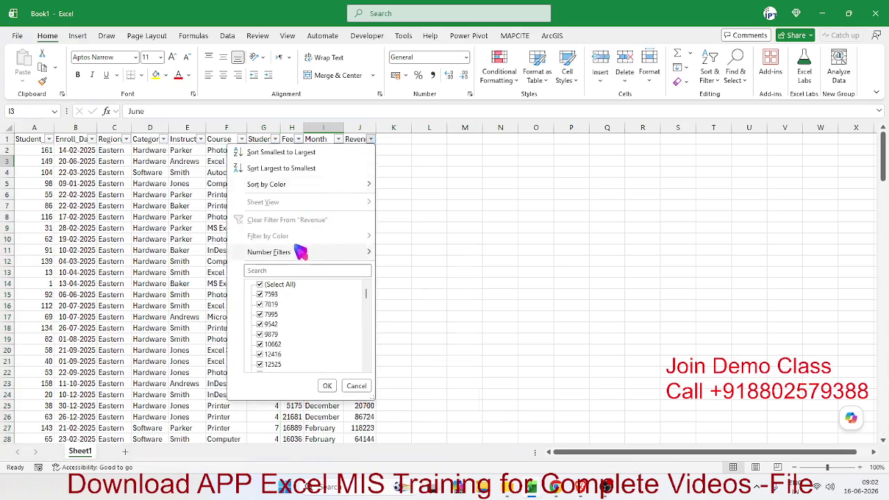
mouse_move(321, 252)
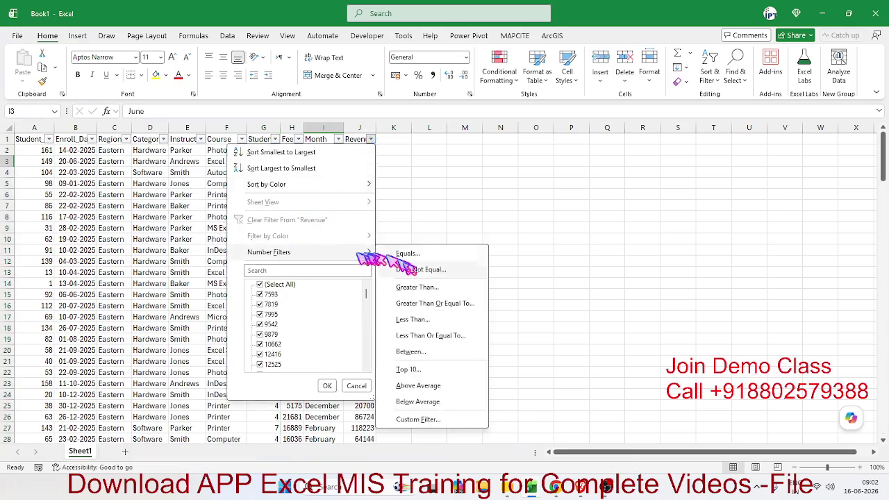
left_click(412, 369)
double_click(489, 234)
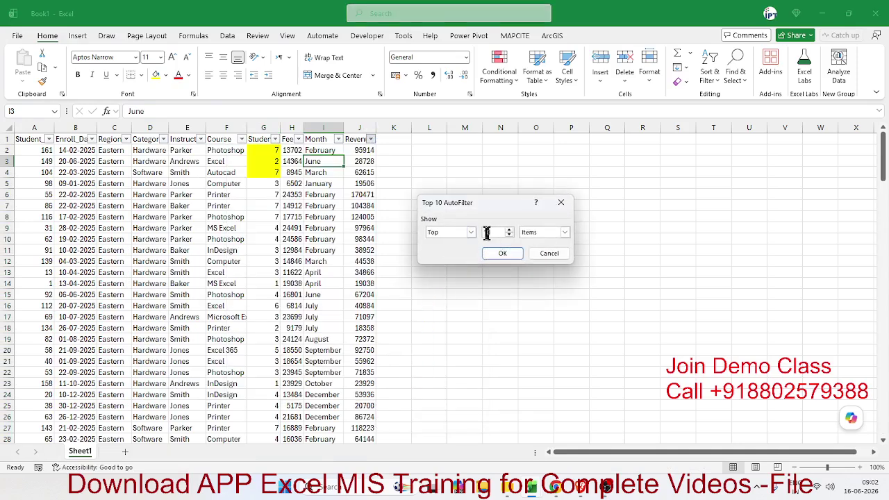
type("5")
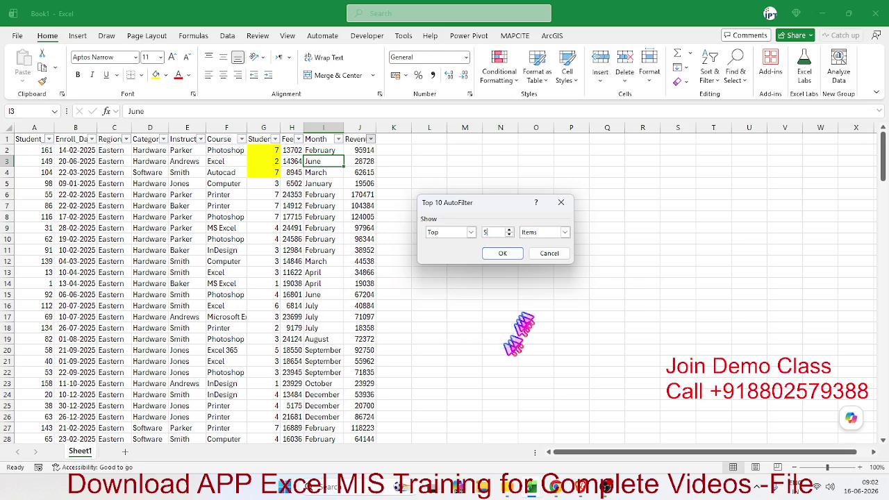
left_click(504, 253)
left_click_drag(362, 150, 361, 189)
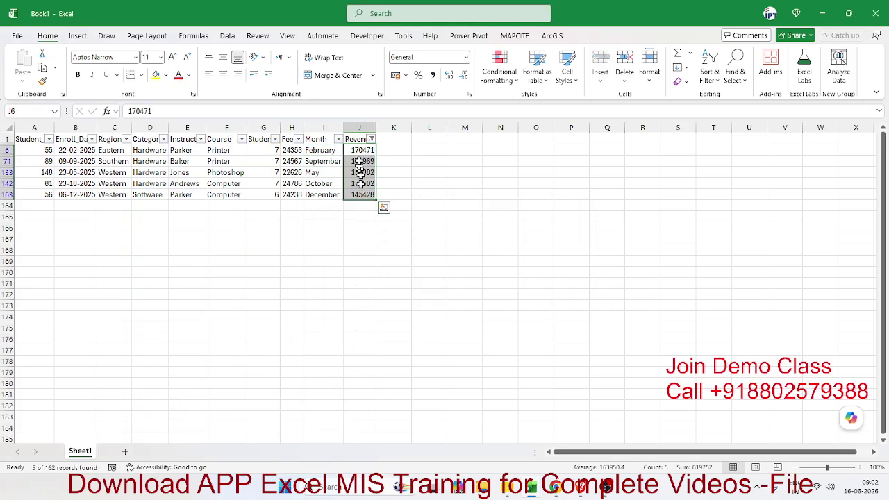
Step: Change the Revenue filter to the bottom 5 items, and clear that filter again
left_click(371, 139)
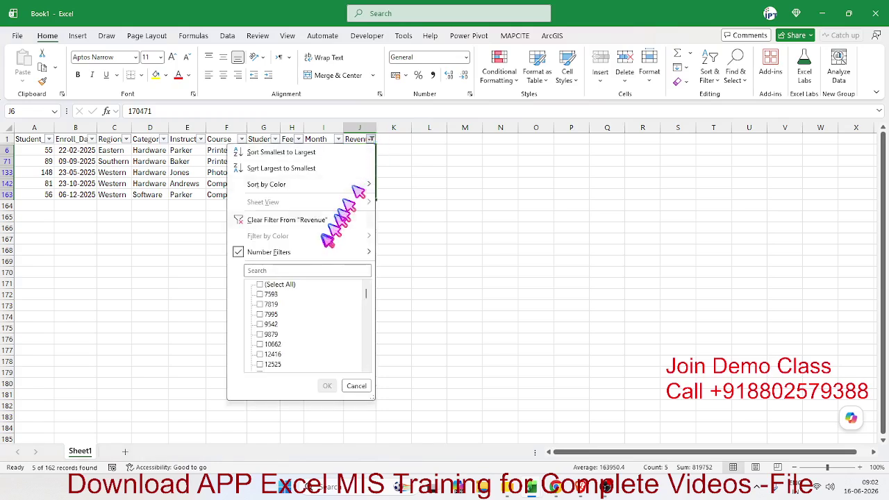
left_click(338, 252)
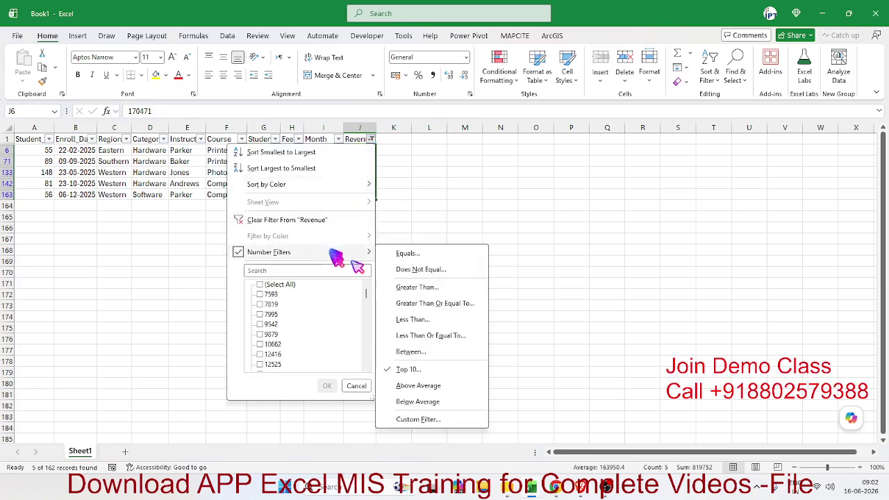
left_click(436, 369)
left_click(440, 233)
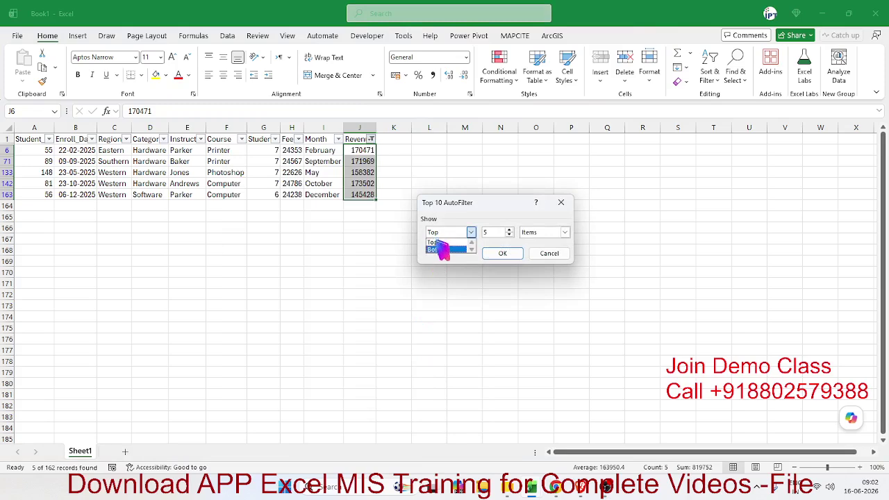
left_click(439, 249)
left_click(499, 256)
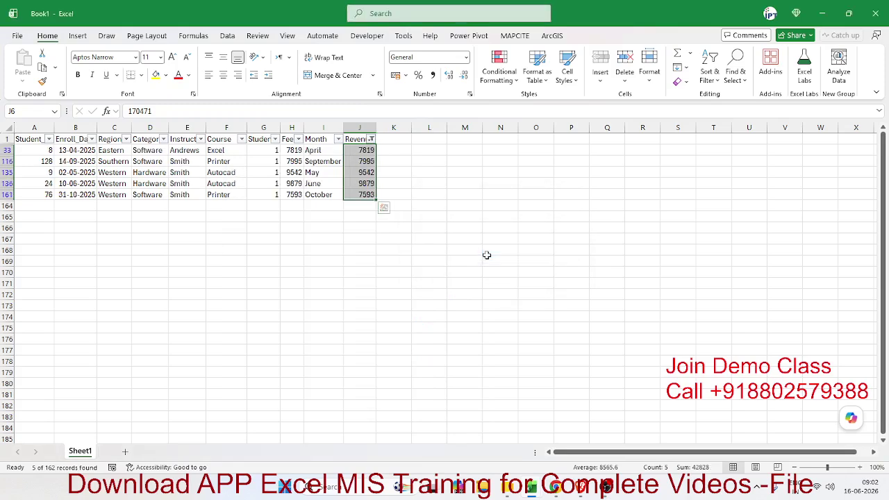
left_click(371, 140)
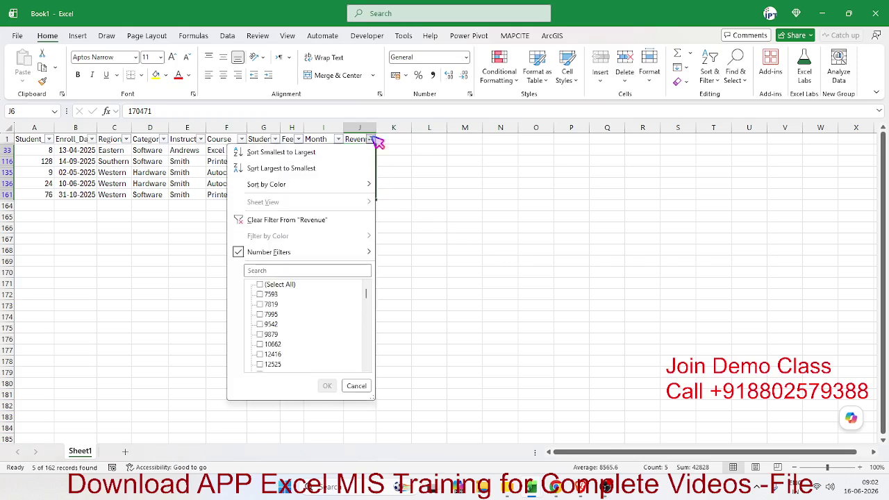
left_click(305, 220)
Step: Check the average of the whole Revenue column, and filter the column for above-average values
left_click(360, 128)
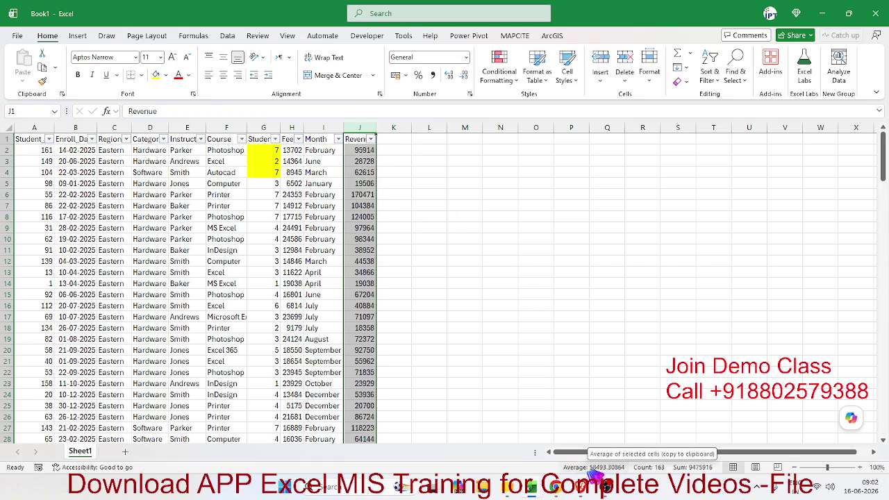
left_click(368, 173)
left_click(371, 140)
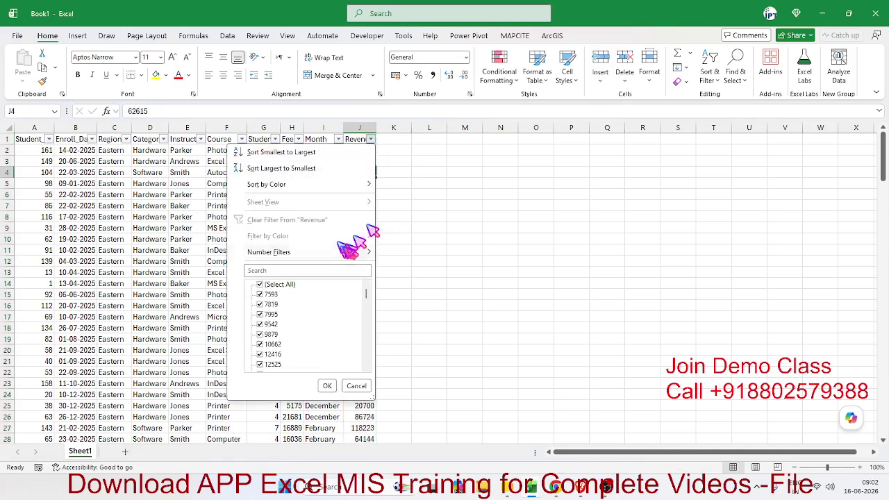
mouse_move(334, 258)
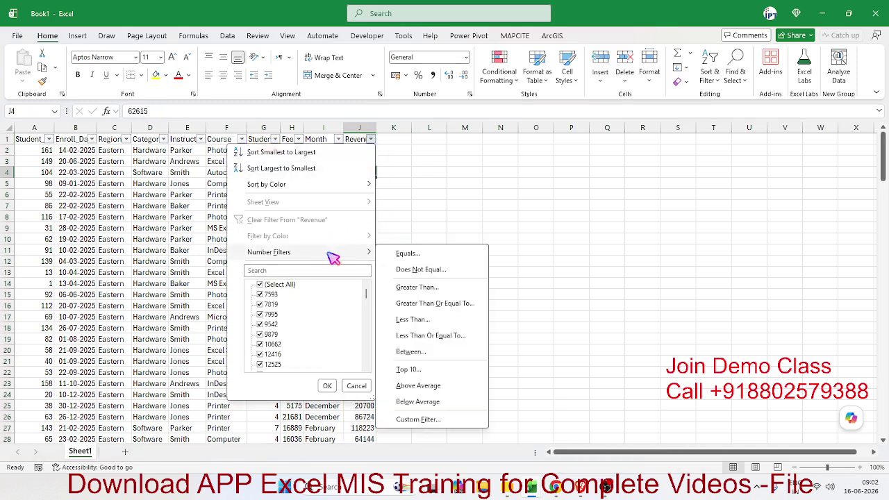
left_click(435, 388)
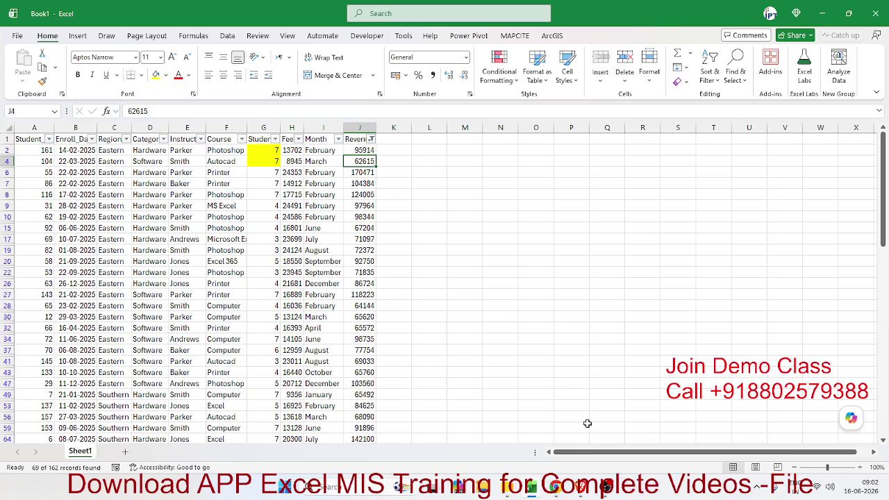
Step: Change the Revenue filter to below-average values, and clear the filter from that column
left_click(371, 138)
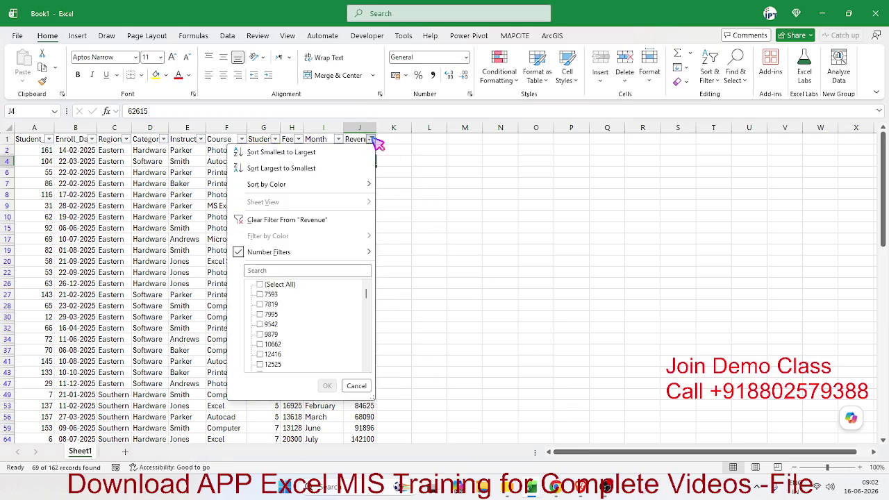
mouse_move(337, 254)
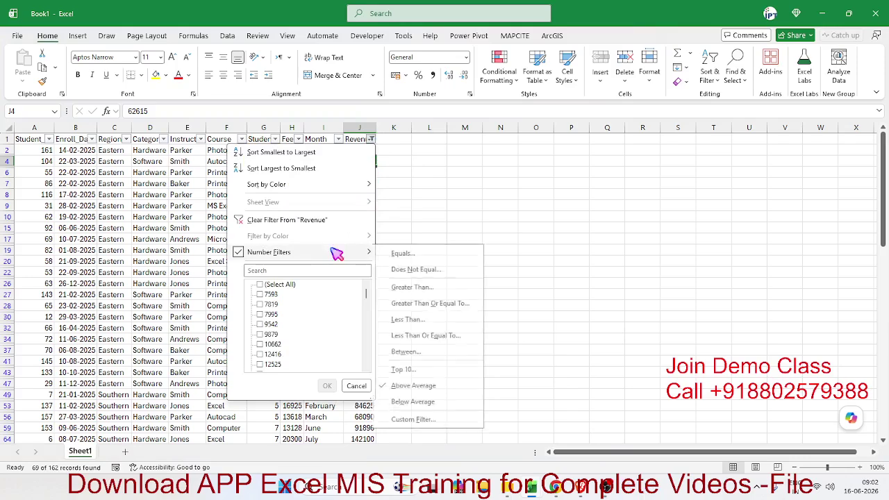
left_click(438, 402)
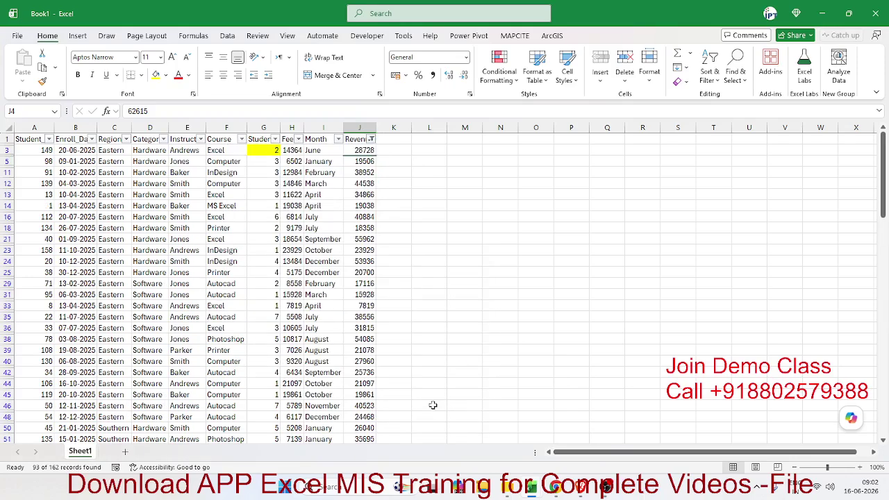
left_click(371, 139)
left_click(286, 220)
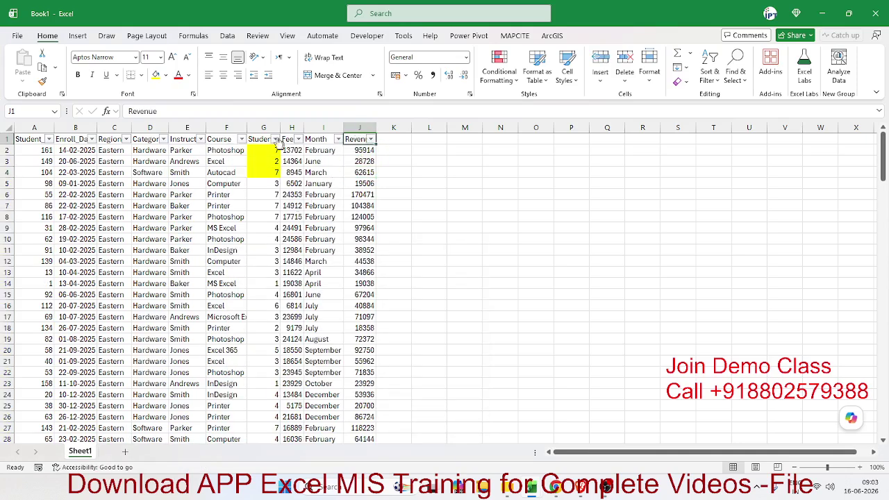
Step: Examine the Enroll_Date filter list with January's days expanded, along with the available date filter conditions
left_click(188, 129)
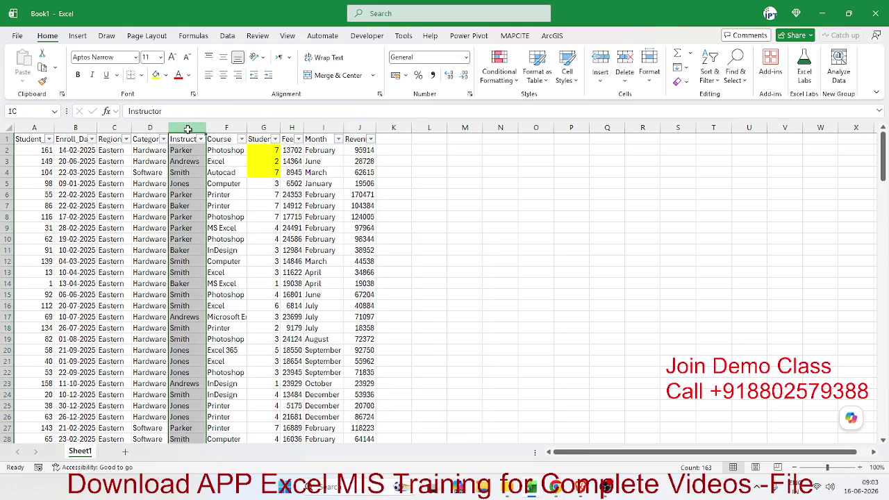
left_click(359, 128)
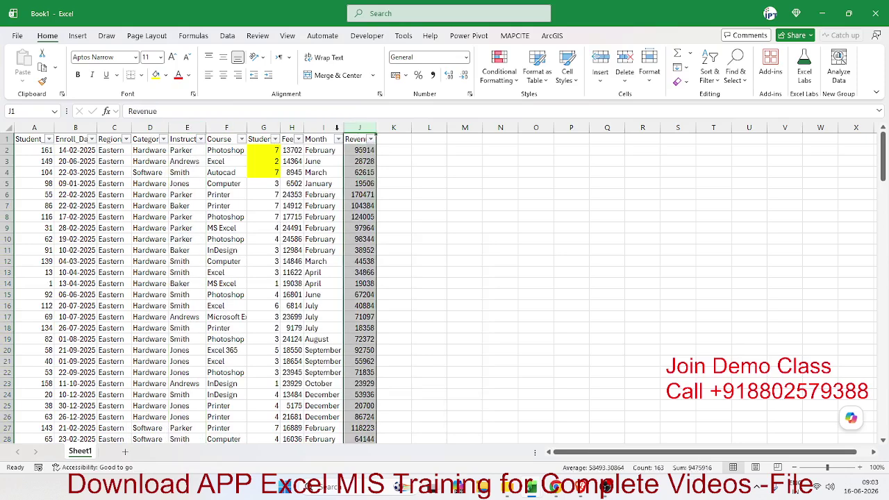
left_click(83, 160)
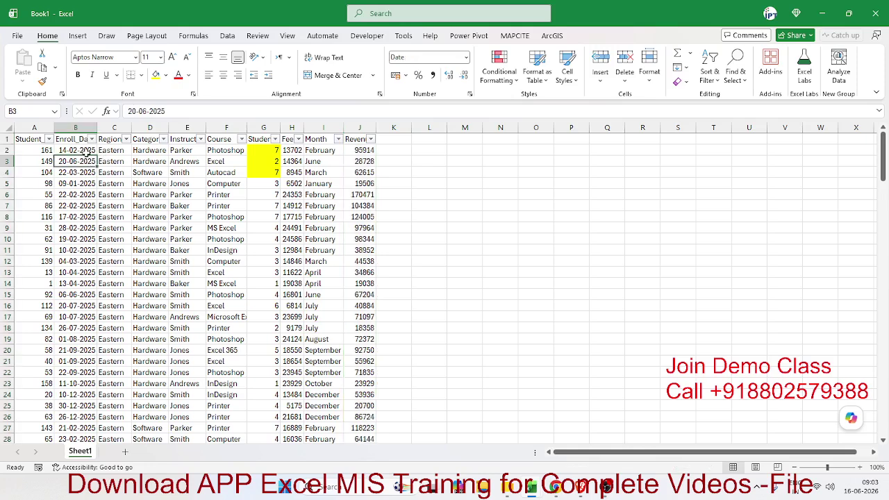
left_click(92, 139)
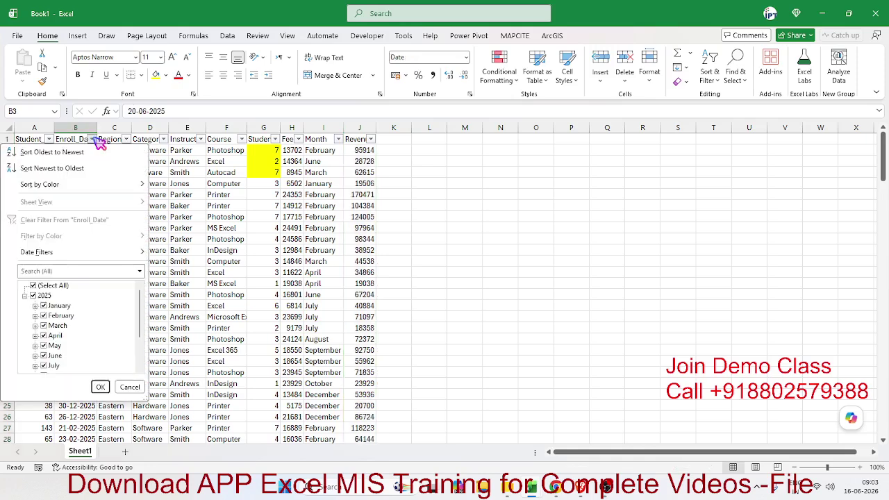
left_click(24, 295)
left_click(24, 297)
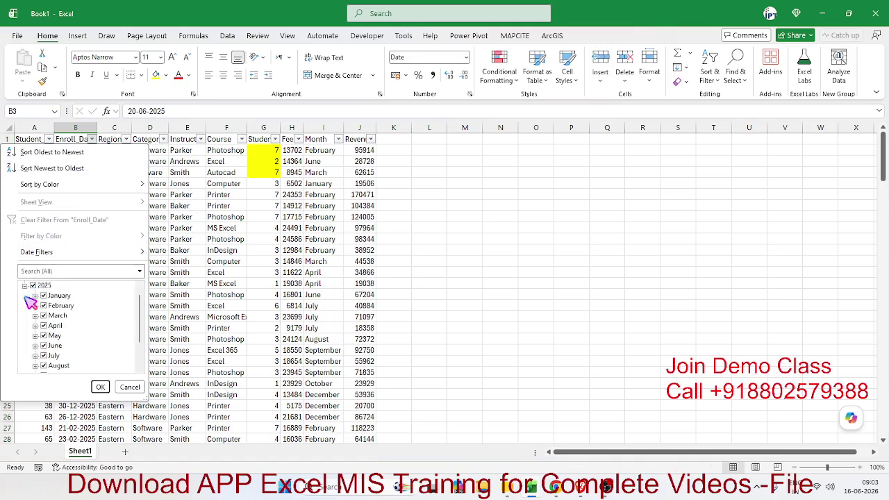
left_click(35, 295)
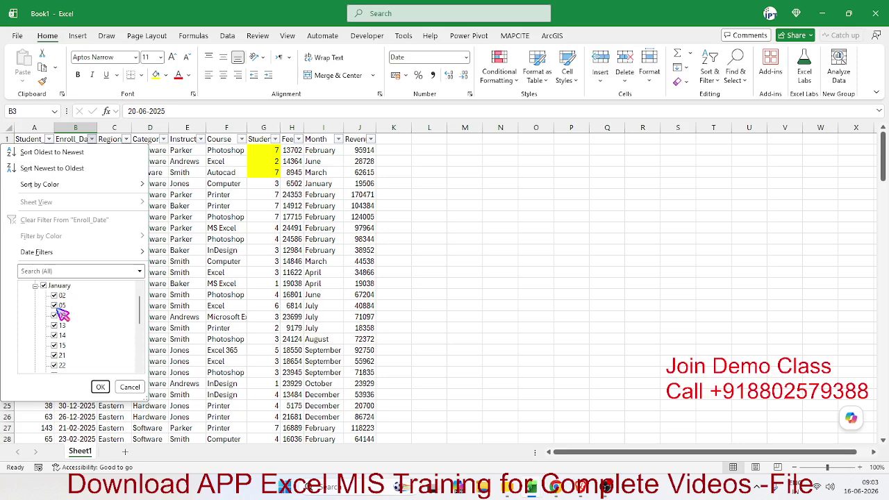
scroll(62, 315, "up", 2)
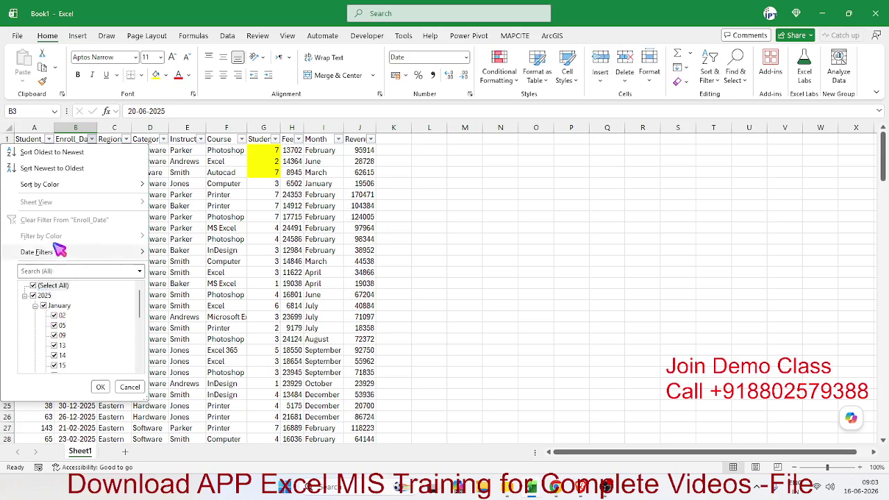
mouse_move(57, 257)
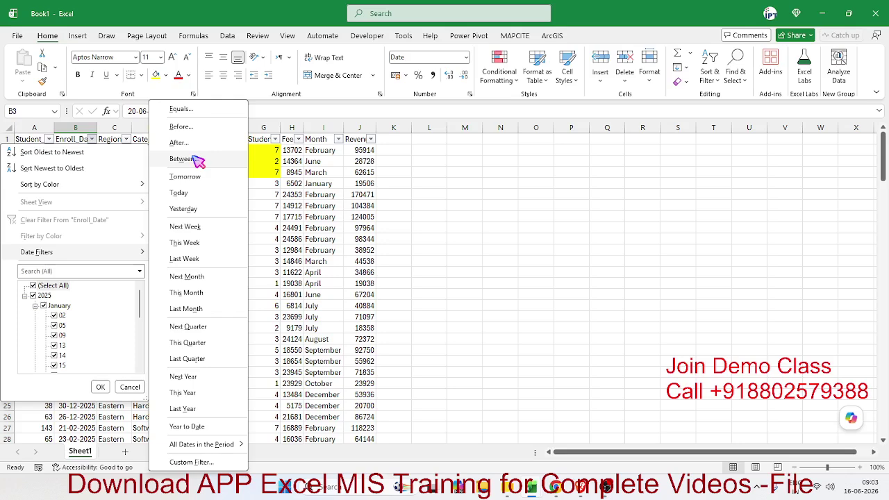
left_click(372, 234)
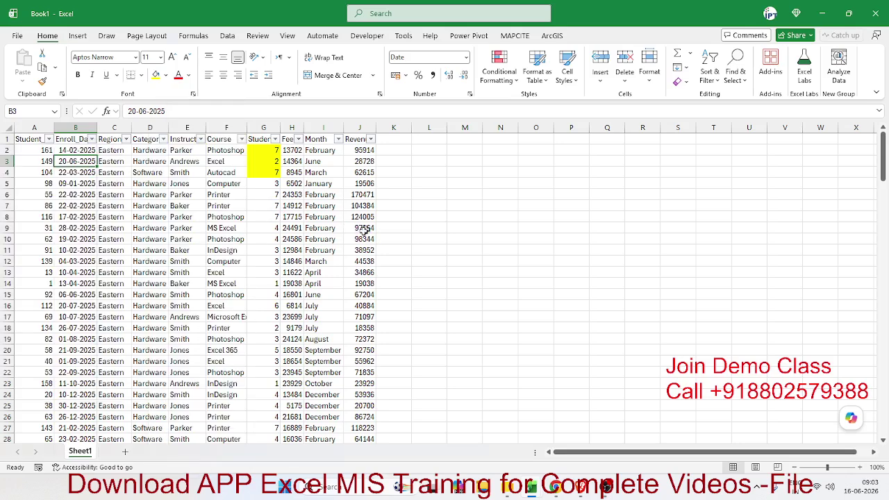
Step: Replace the enrolment date in cell B13 with 17/6
left_click(78, 272)
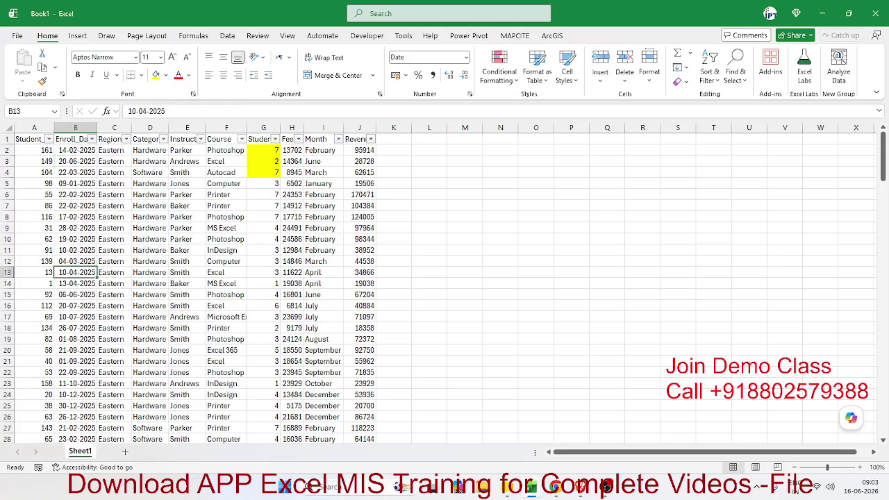
type("17/6")
key("Return")
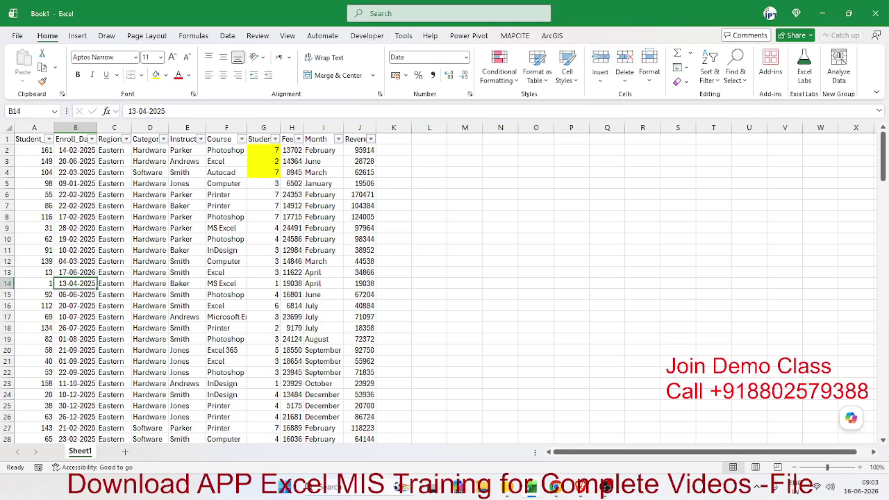
Step: Filter the Enroll_Date column to tomorrow's date and review the other date filter conditions
left_click(91, 139)
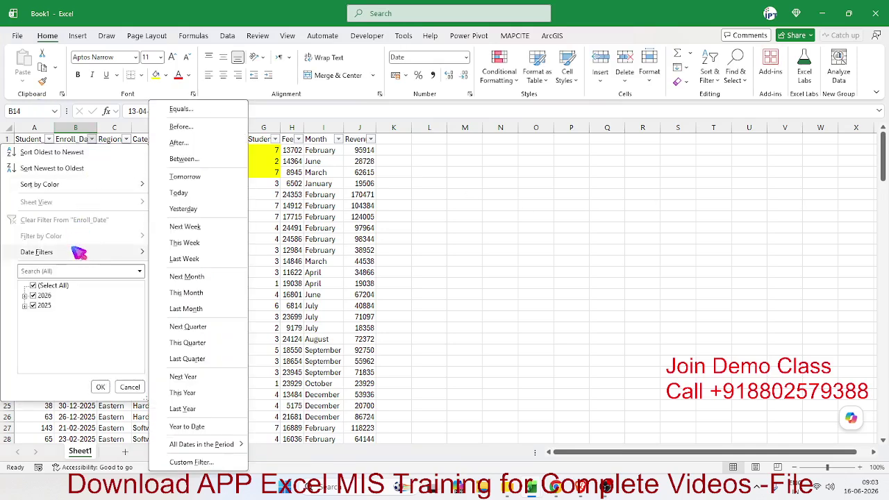
left_click(188, 177)
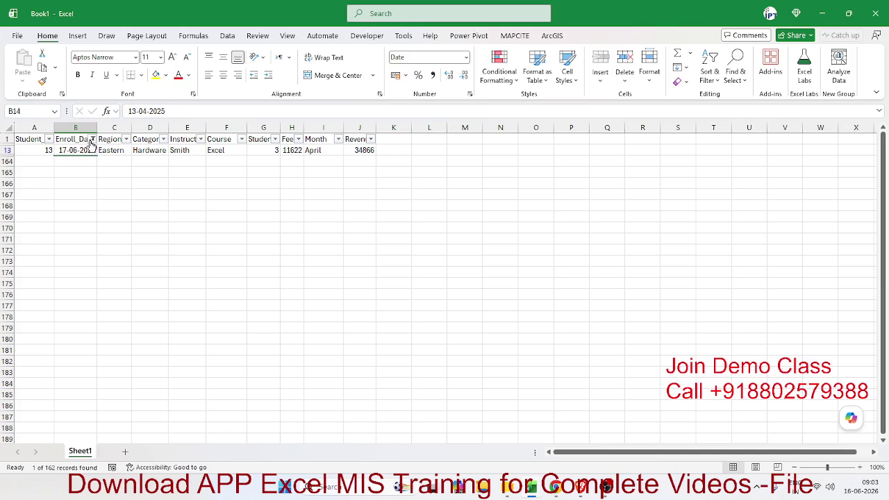
key("Up")
left_click(92, 140)
mouse_move(86, 251)
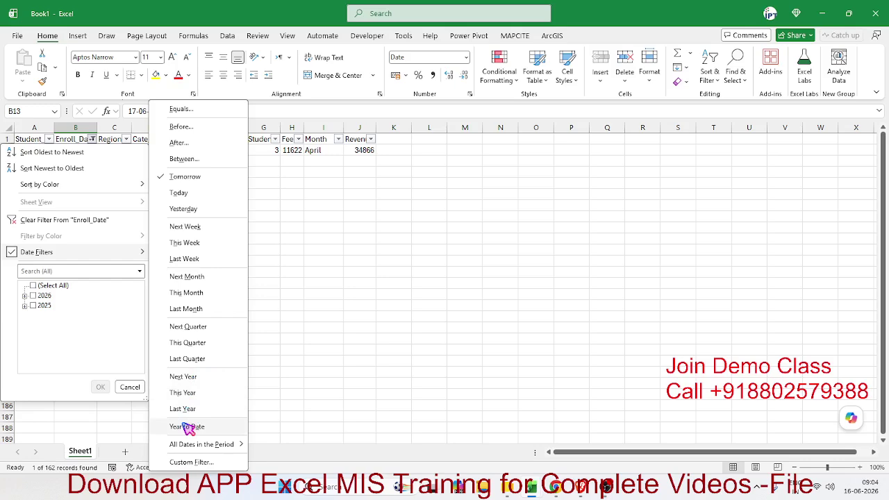
left_click(313, 278)
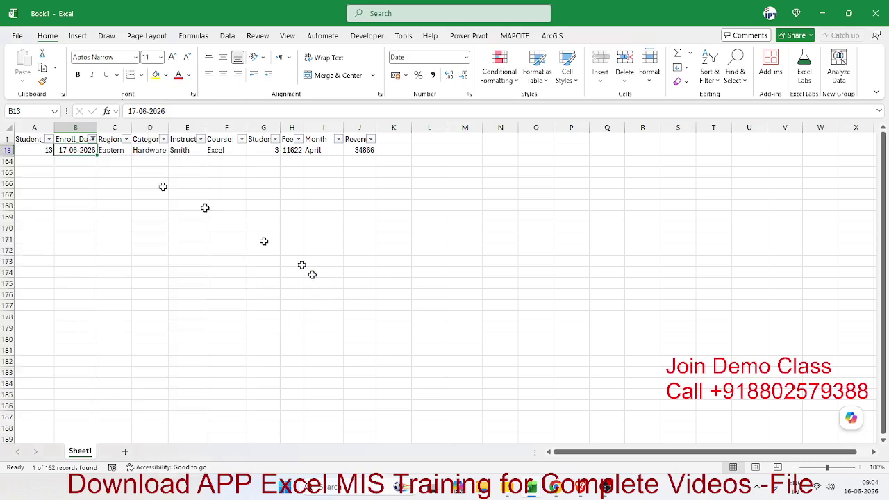
Step: Turn the filter off to restore all rows, and turn it back on for the header row
key("ctrl+shift+l")
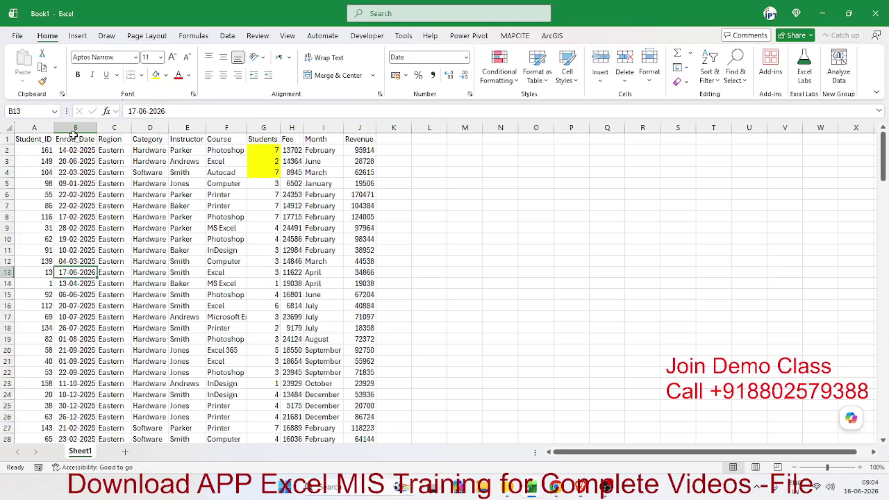
left_click(70, 138)
key("ctrl+shift+l")
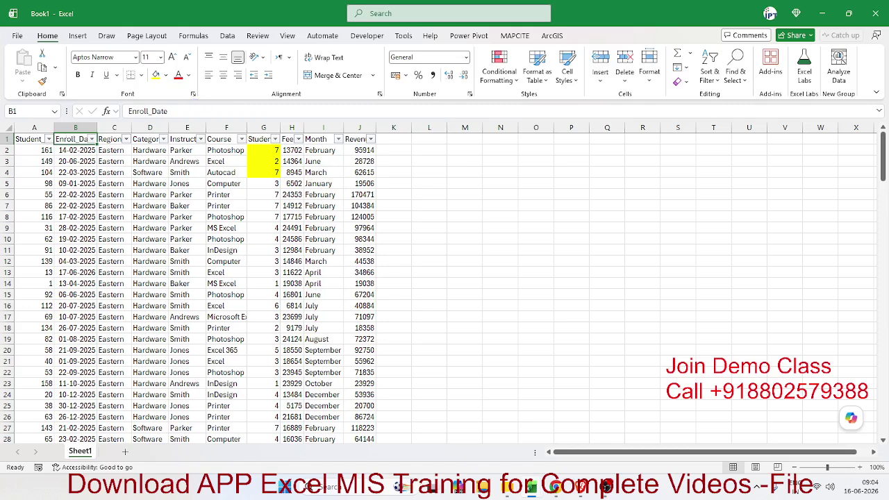
Step: Filter the Enroll_Date column to all dates in the period January
key("alt+Tab")
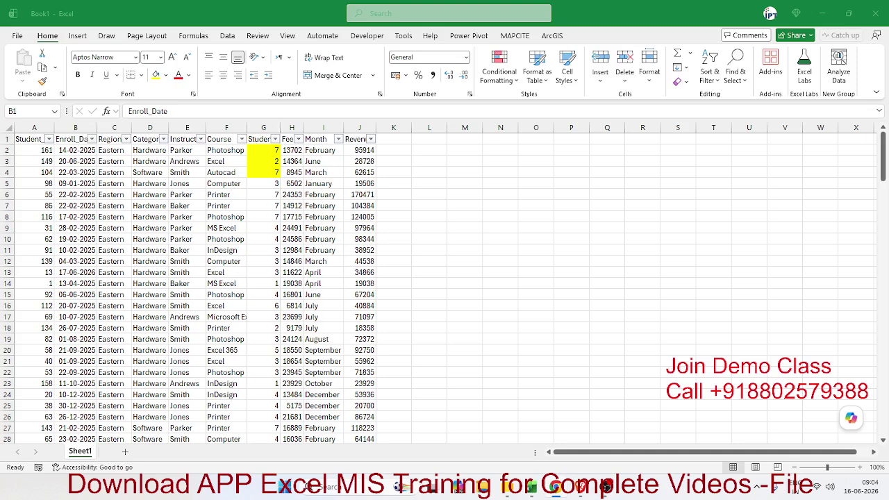
left_click(89, 142)
left_click(91, 140)
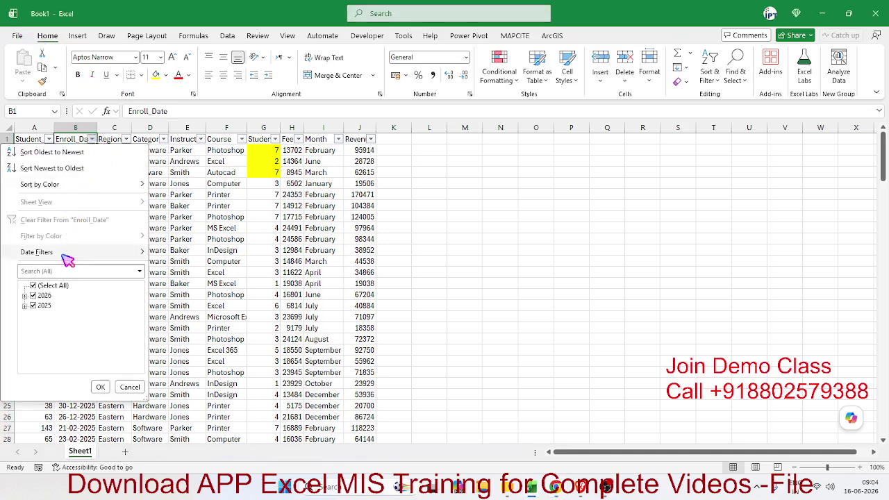
mouse_move(135, 256)
mouse_move(221, 448)
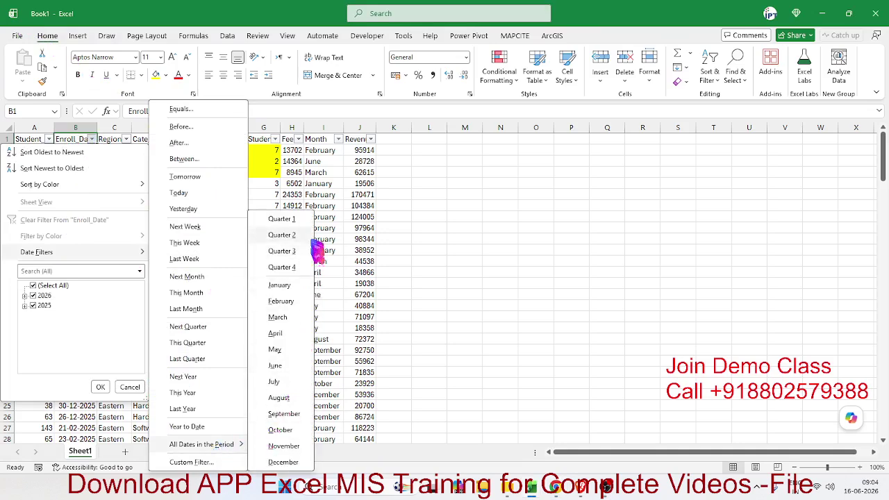
left_click(283, 286)
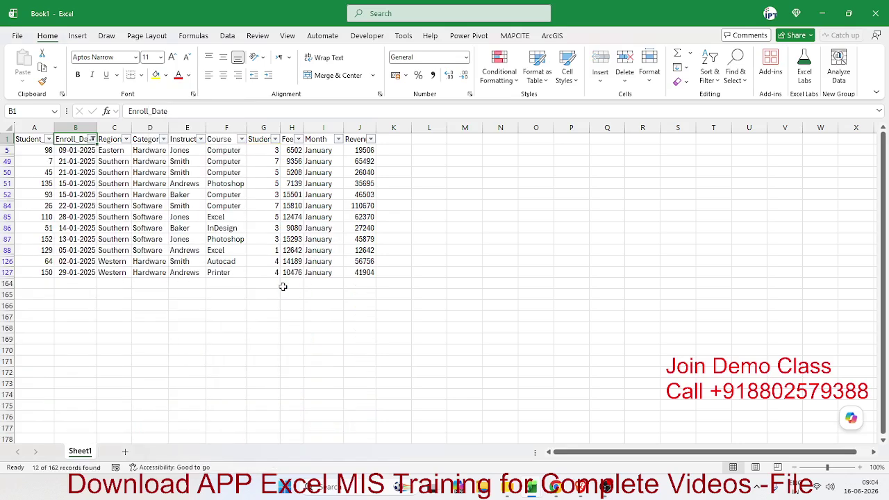
key("alt+Tab")
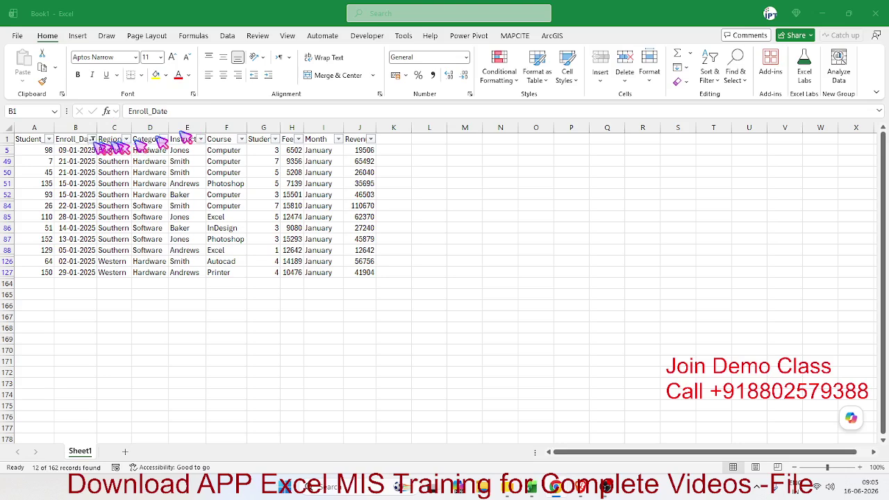
left_click(75, 141)
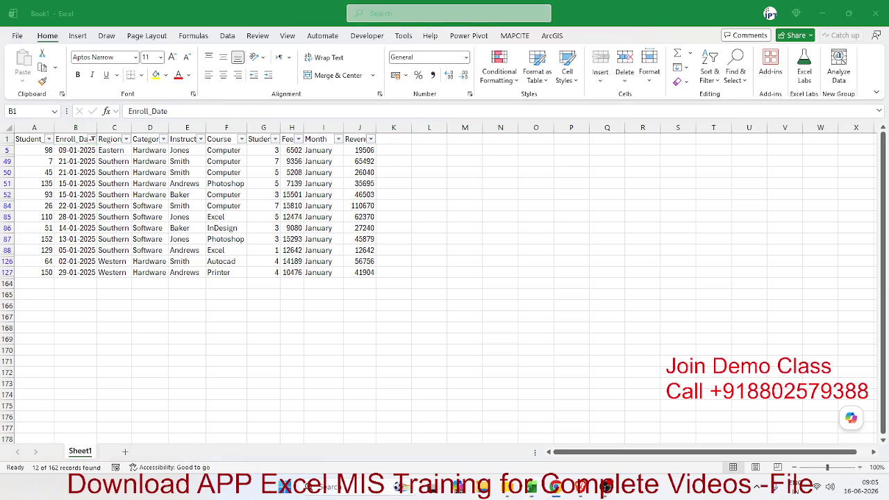
key("Escape")
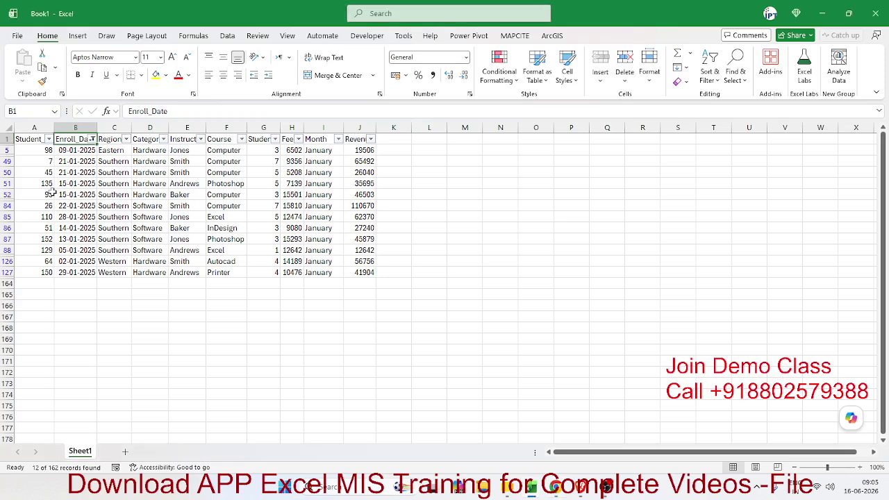
Step: Turn off the filter and sort the data by Revenue from largest to smallest
key("ctrl+shift+l")
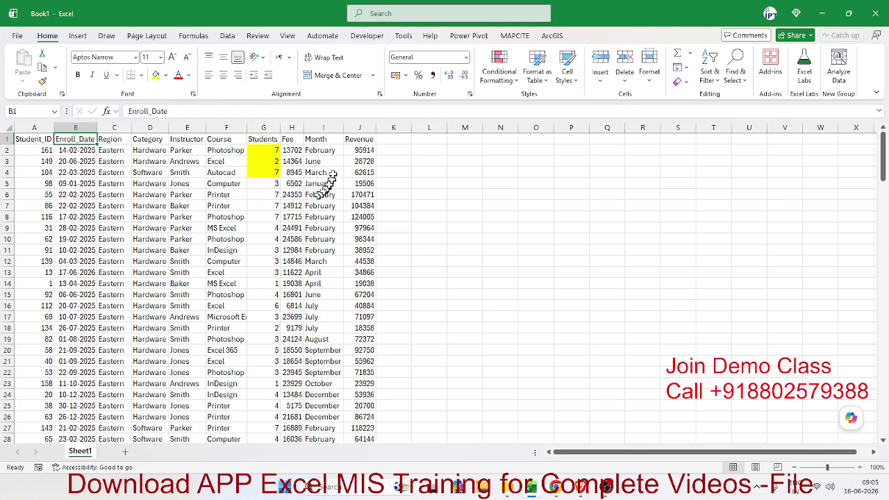
left_click(359, 139)
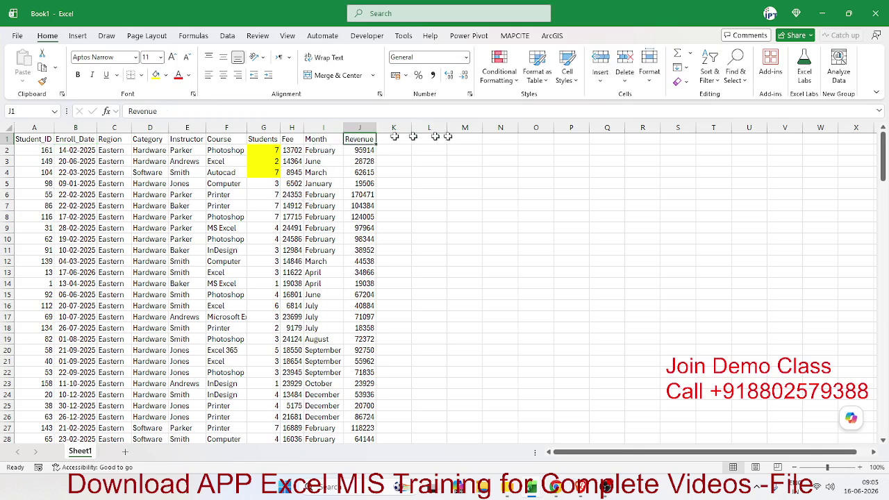
left_click(720, 82)
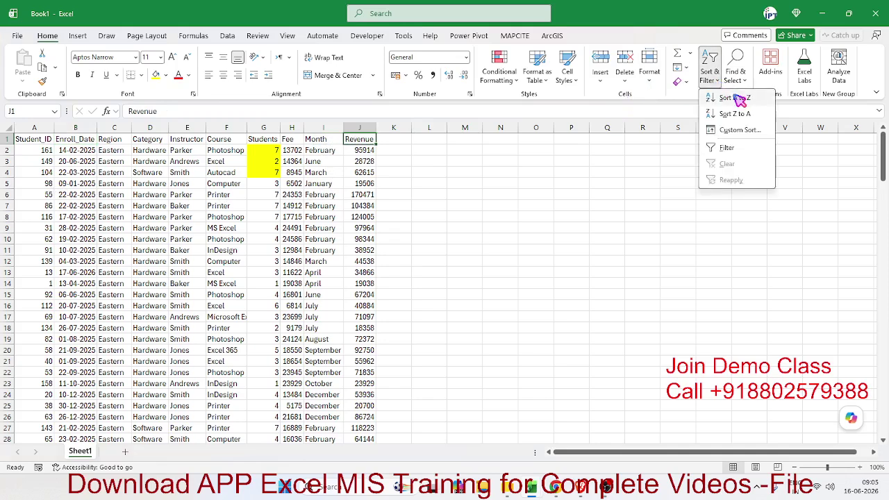
left_click(736, 113)
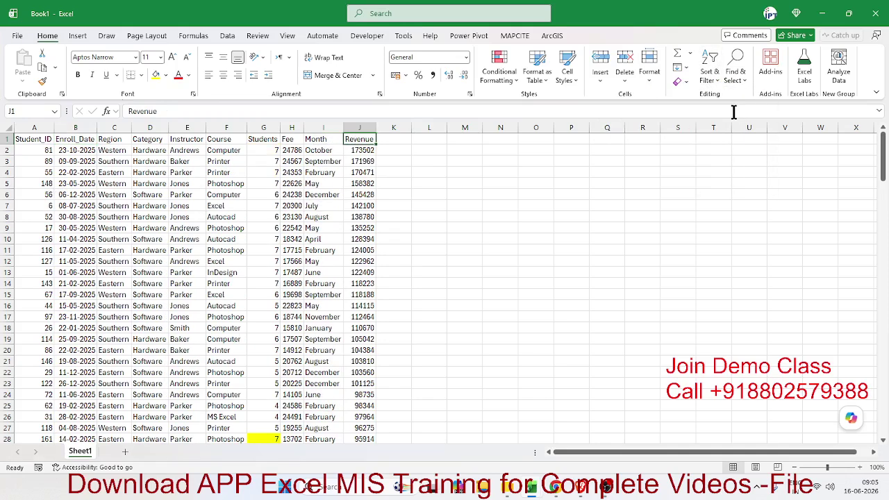
Step: Try adding two extra levels below the Revenue level in a custom sort, and cancel the sort
left_click(720, 72)
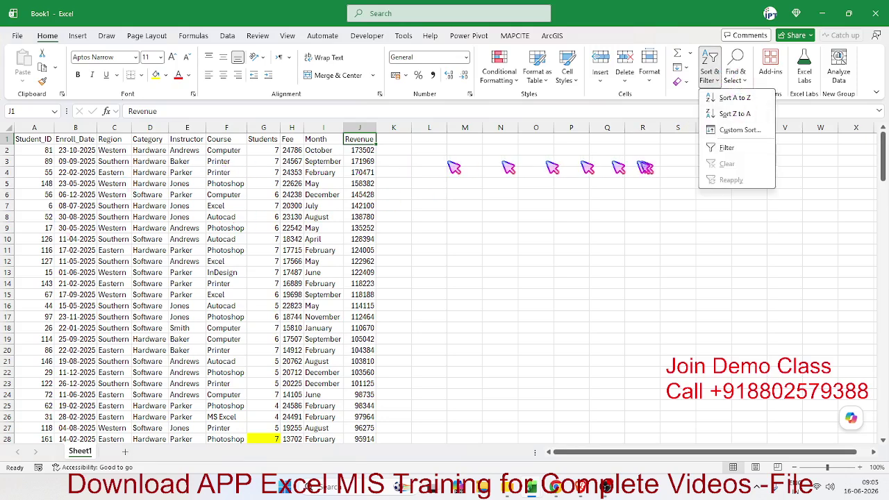
left_click(737, 130)
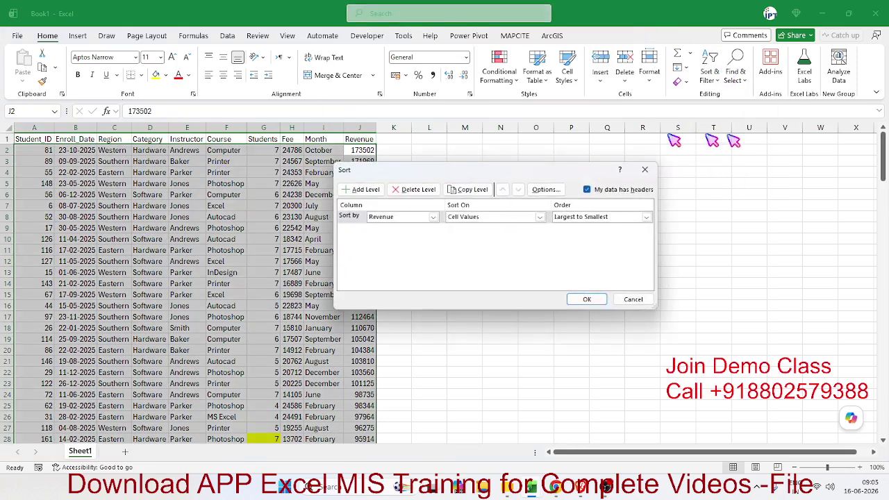
left_click(378, 190)
left_click(379, 191)
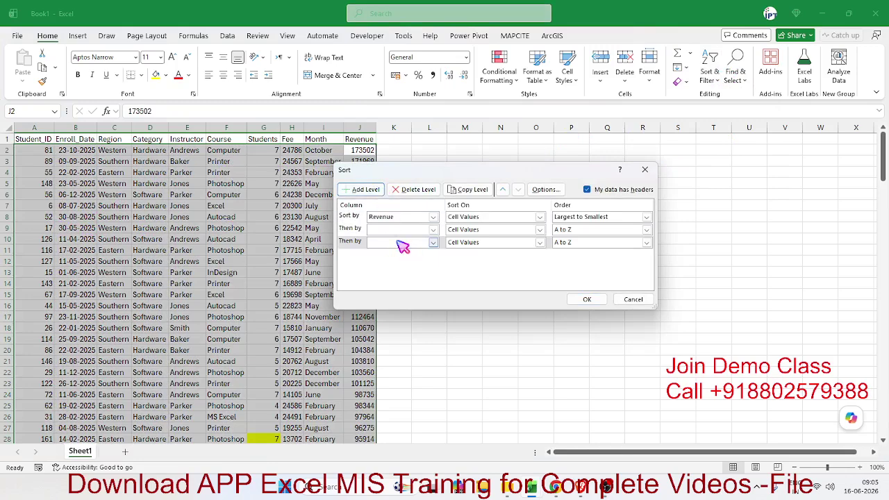
left_click(633, 299)
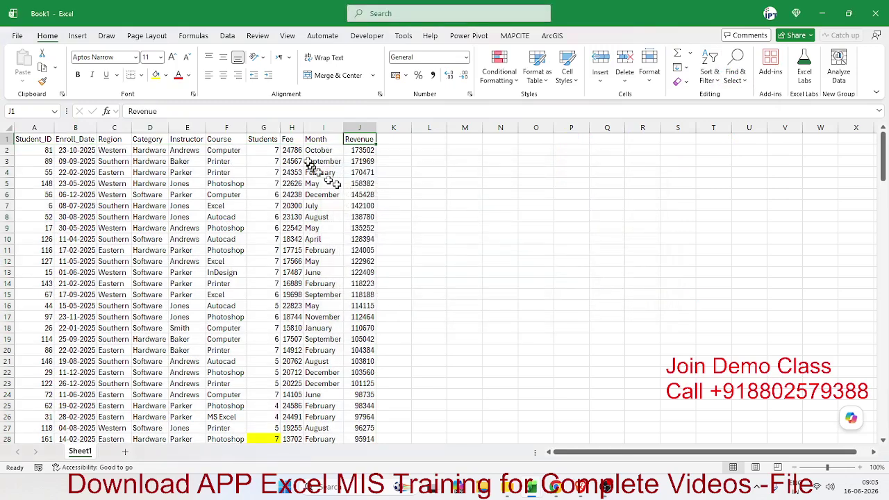
Step: Review the custom lists available for the sort order, including the abbreviated and full month names and the new list entry, and cancel the sort
left_click(324, 152)
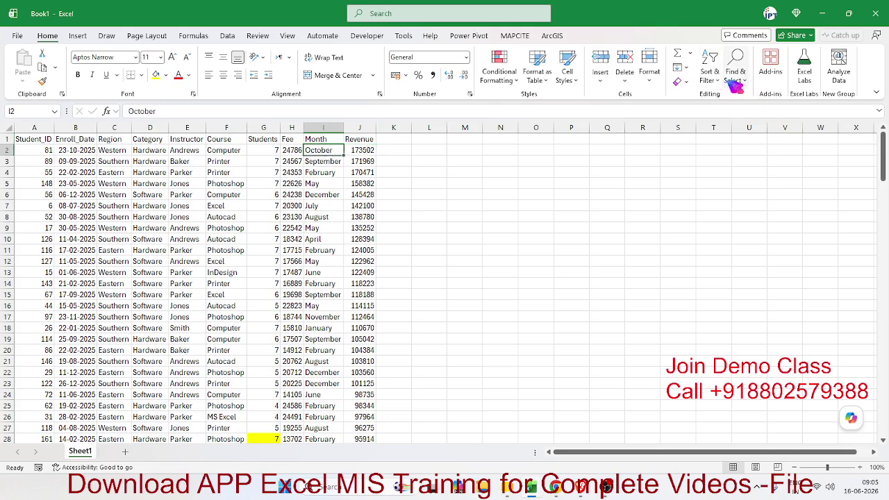
left_click(709, 73)
left_click(729, 127)
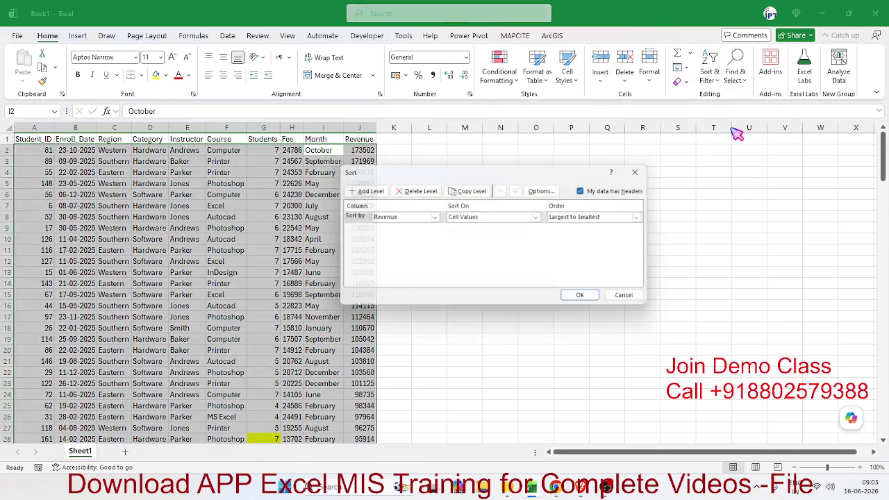
left_click(413, 217)
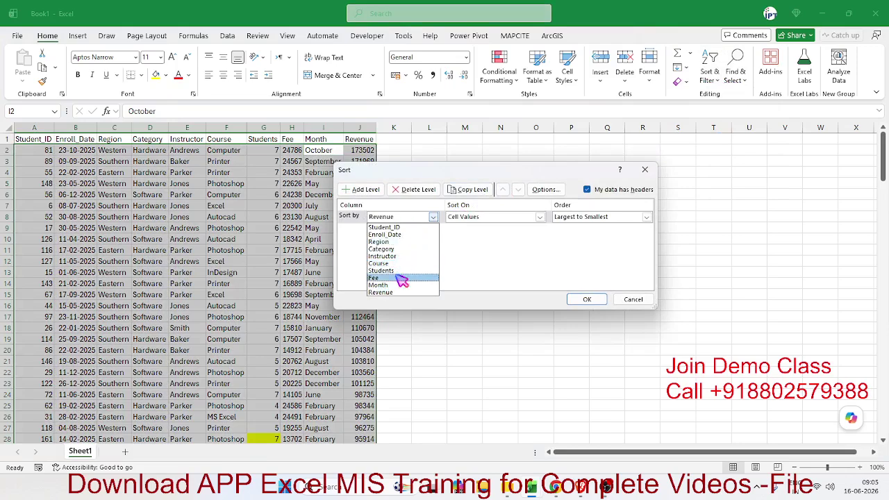
left_click(588, 216)
left_click(587, 217)
left_click(587, 240)
left_click(420, 204)
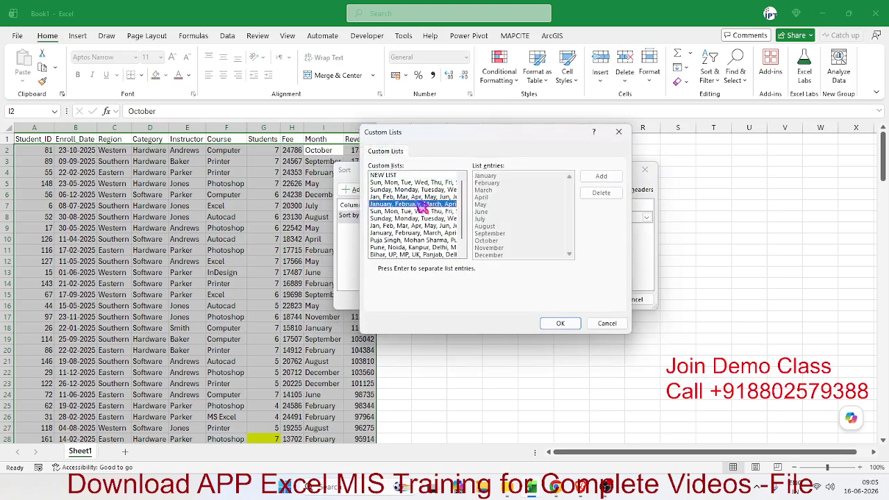
left_click(417, 198)
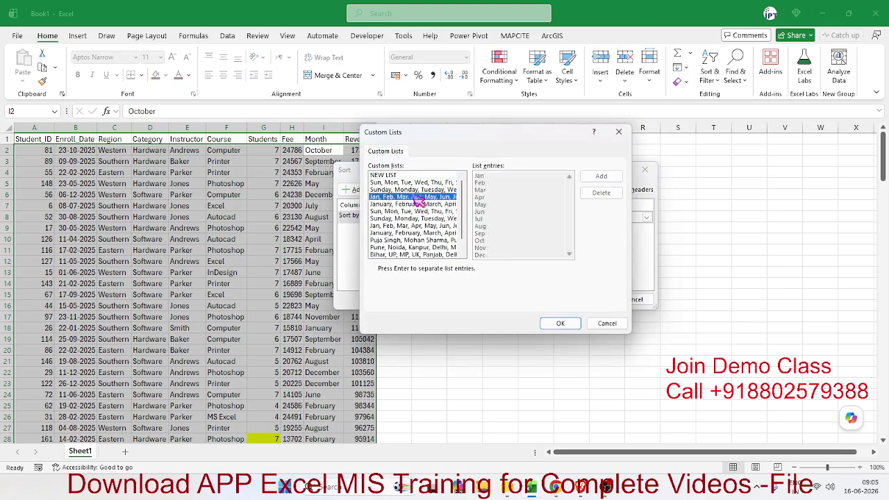
left_click(418, 204)
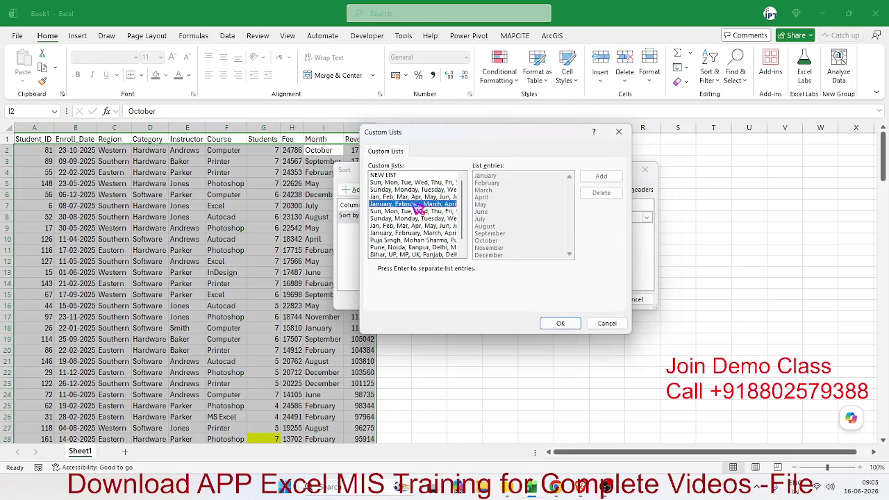
left_click(395, 177)
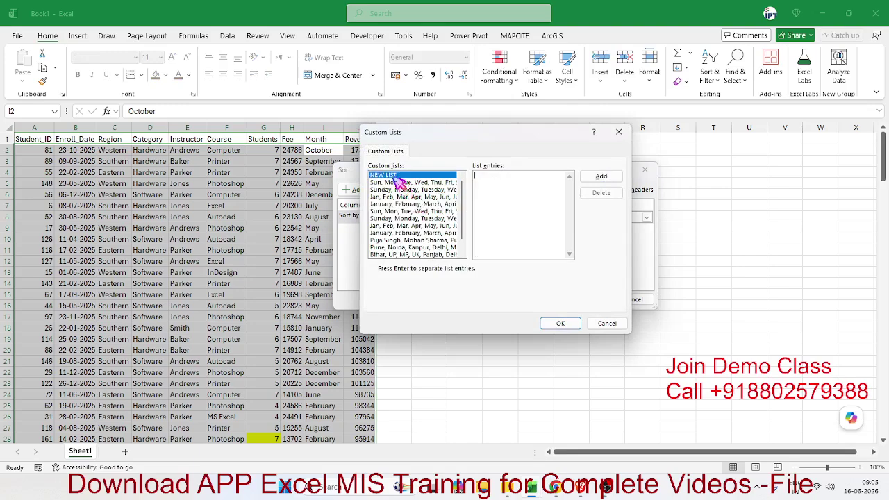
left_click(618, 324)
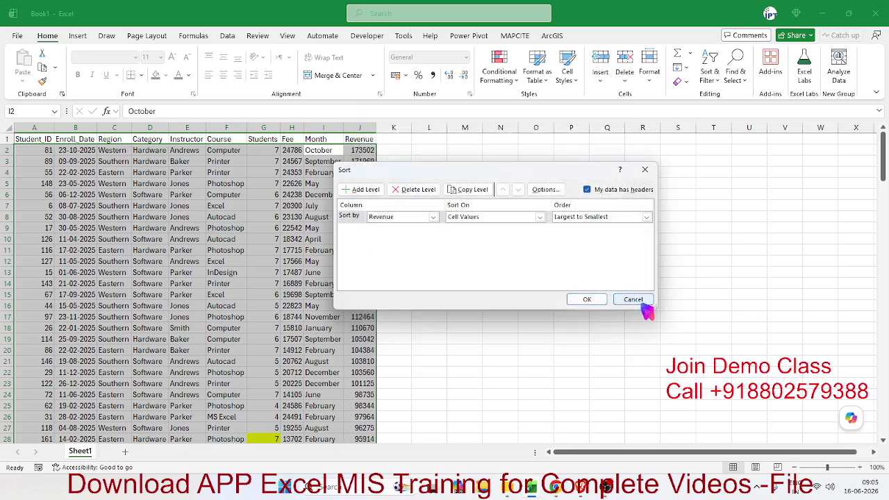
left_click(634, 299)
Step: Try setting the Revenue level of a custom sort to sort on Cell Color, and cancel the sort
left_click(269, 151)
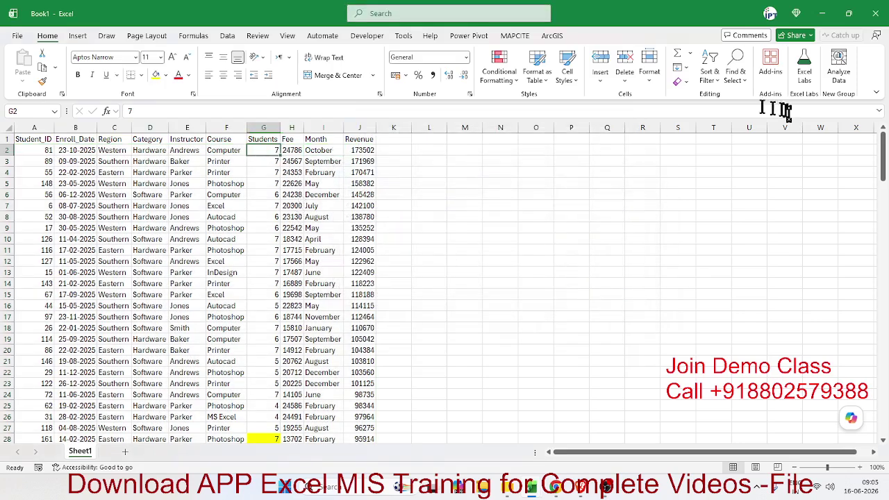
left_click(709, 76)
left_click(748, 131)
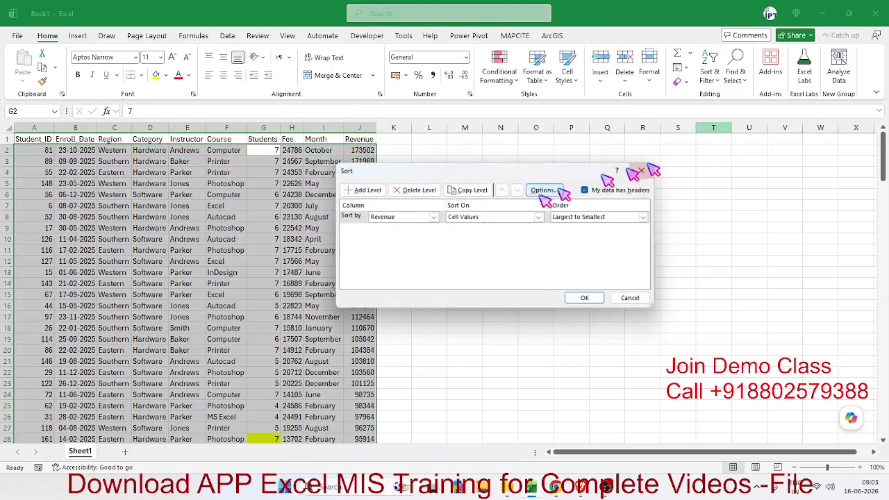
left_click(486, 217)
left_click(482, 233)
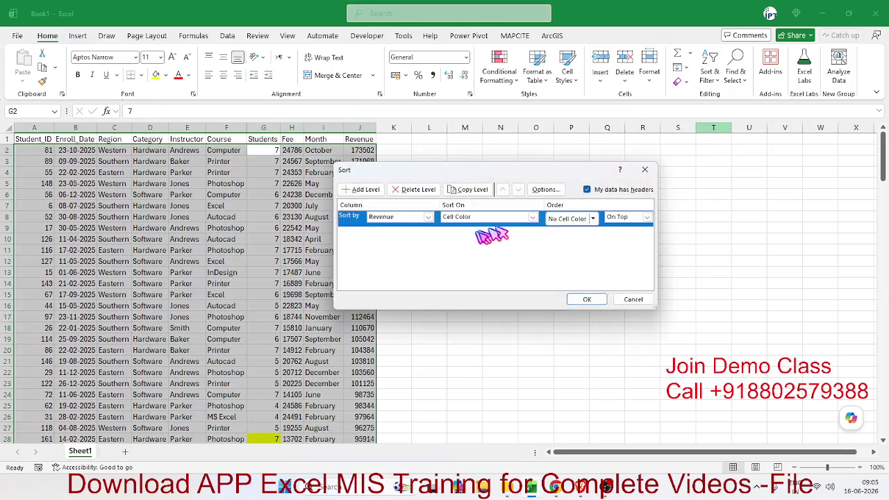
left_click(633, 300)
Step: Turn on the filter for the header row, starting from the Student_ID header
left_click(210, 226)
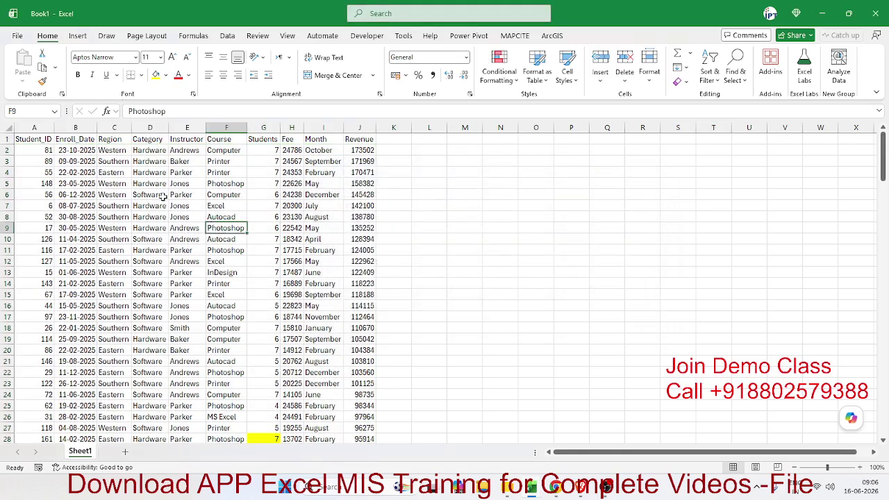
left_click(32, 143)
key("ctrl+shift+l")
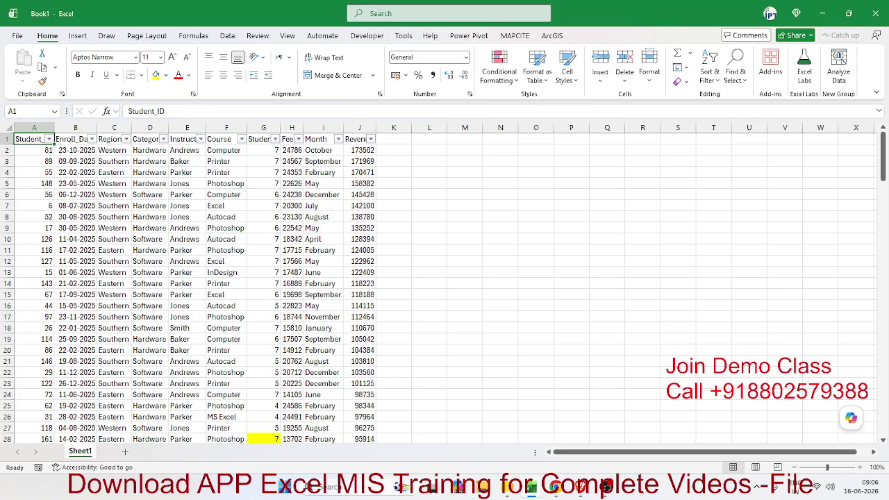
Step: Review the text filter conditions of the Instructor column and the number filter conditions of the Fee column
left_click(182, 140)
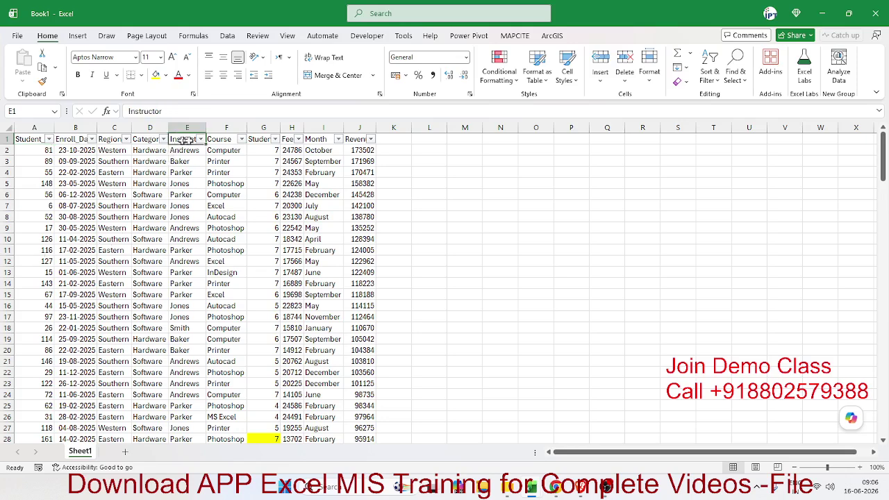
left_click(200, 139)
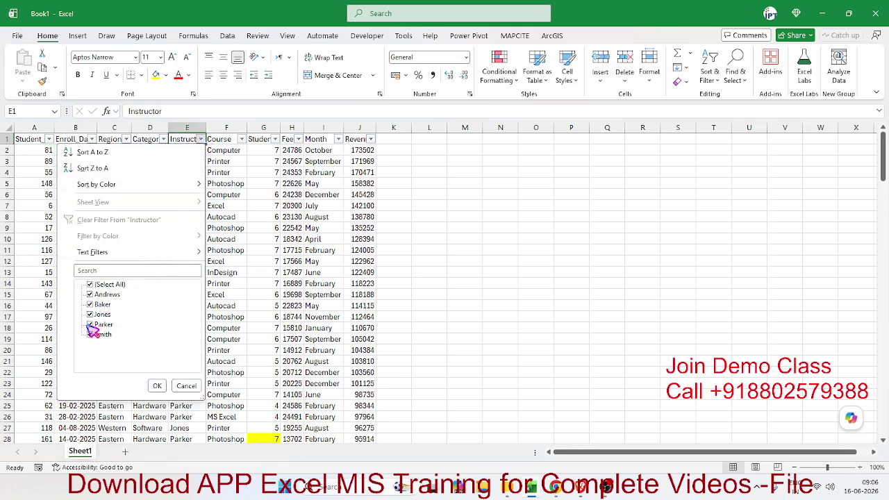
mouse_move(104, 253)
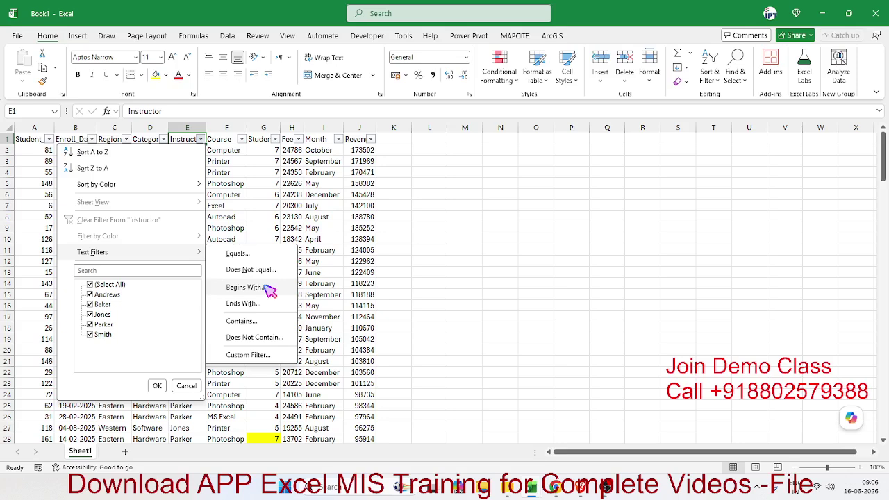
left_click(294, 202)
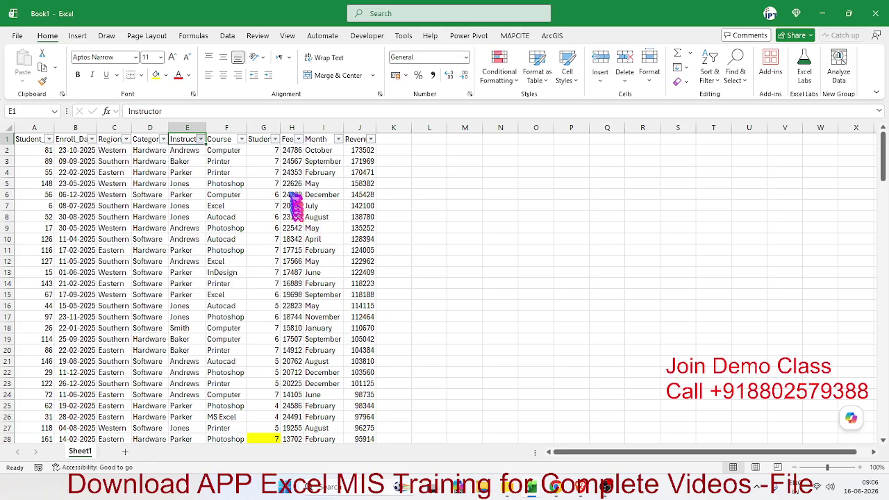
left_click(299, 139)
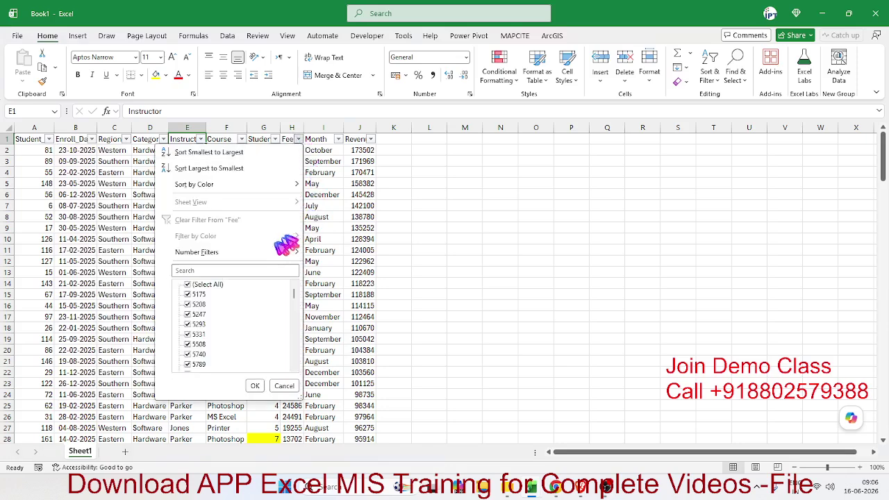
mouse_move(280, 255)
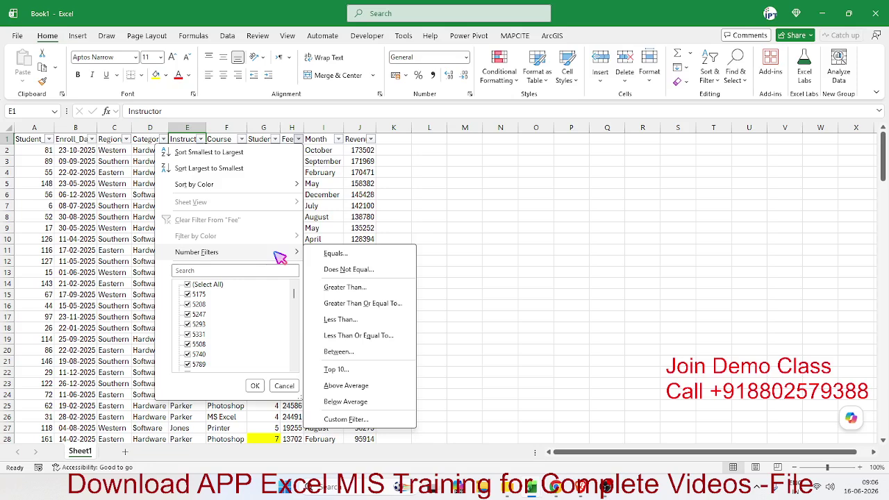
left_click(111, 154)
Step: Examine the year grouping and the date filter conditions offered for the Enroll_Date column
left_click(91, 139)
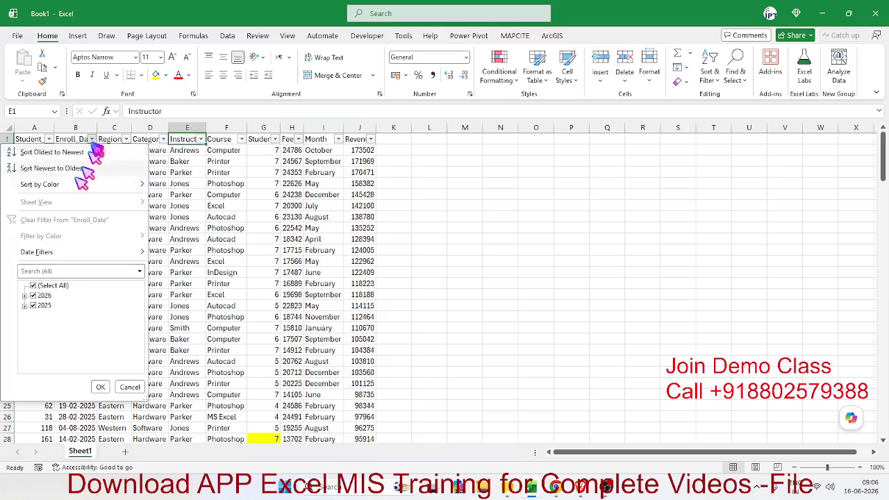
left_click(24, 296)
left_click(24, 297)
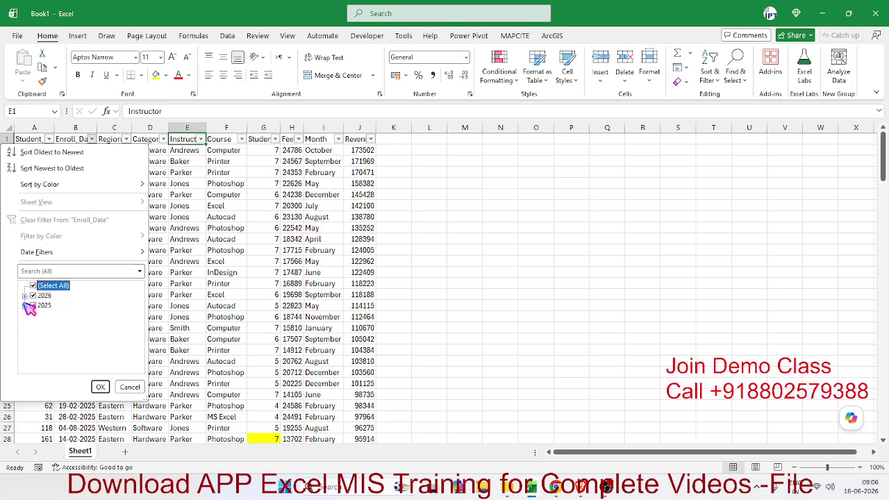
left_click(24, 306)
left_click(25, 286)
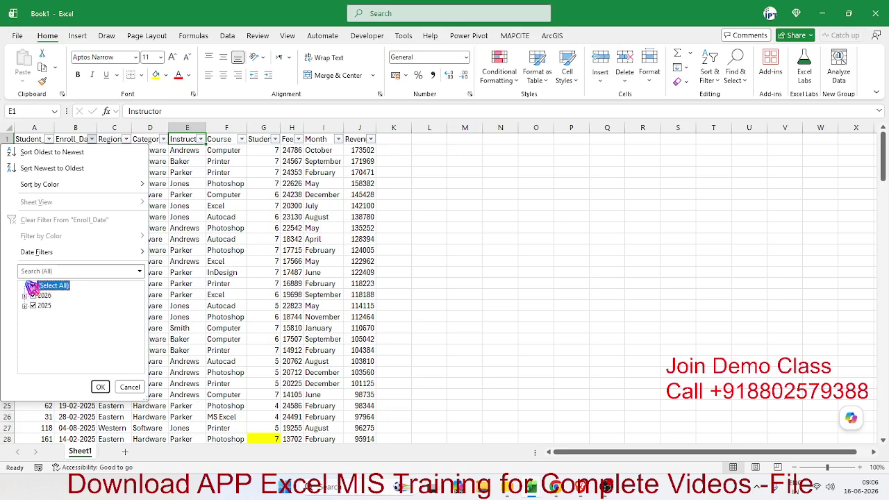
mouse_move(46, 254)
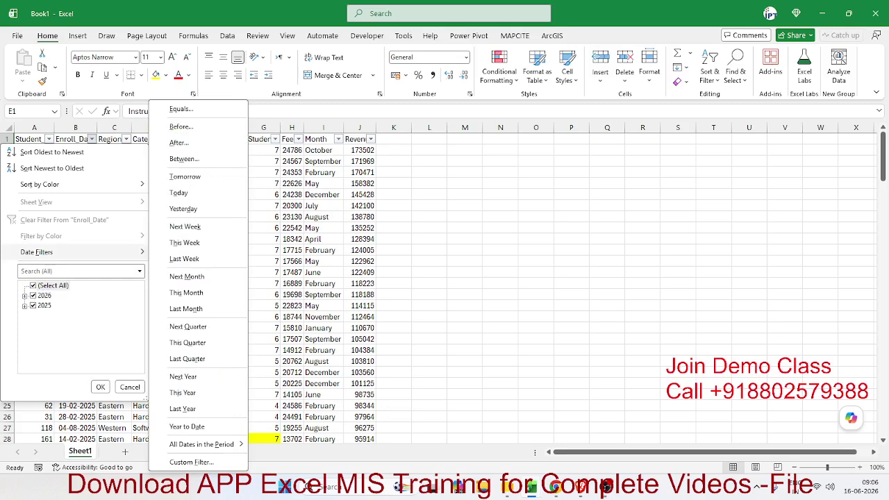
key("alt+Tab")
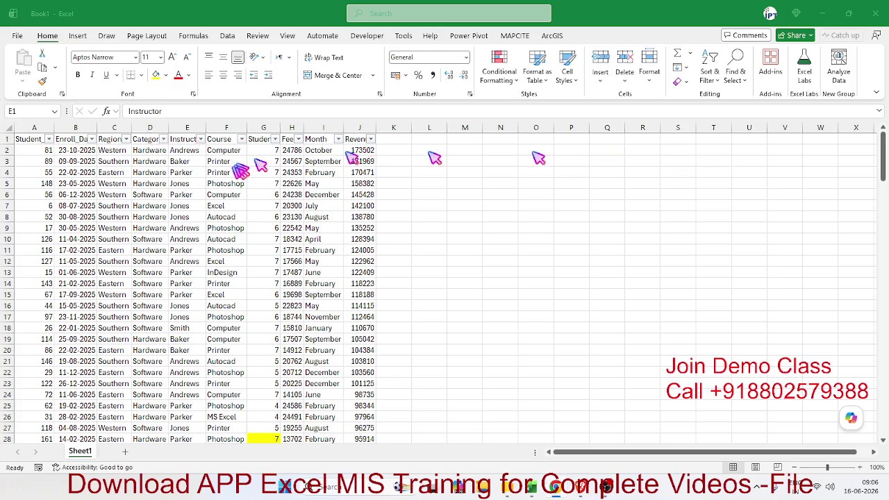
left_click(488, 214)
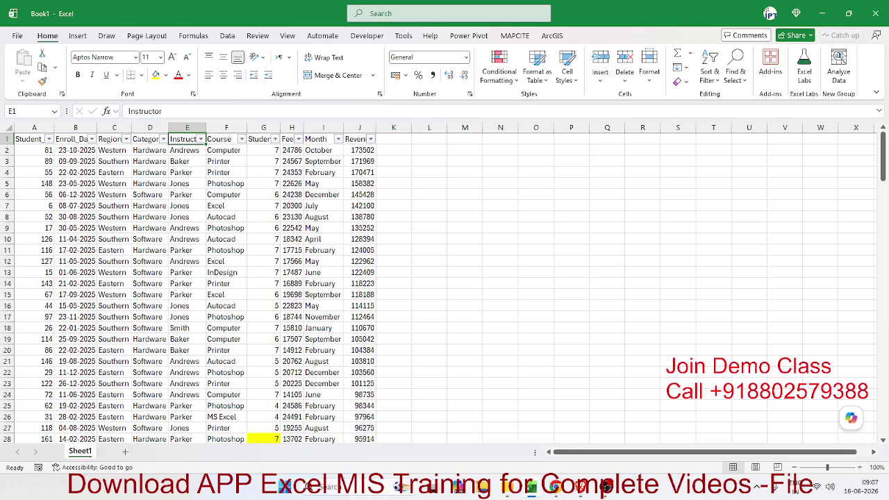
key("alt+Tab")
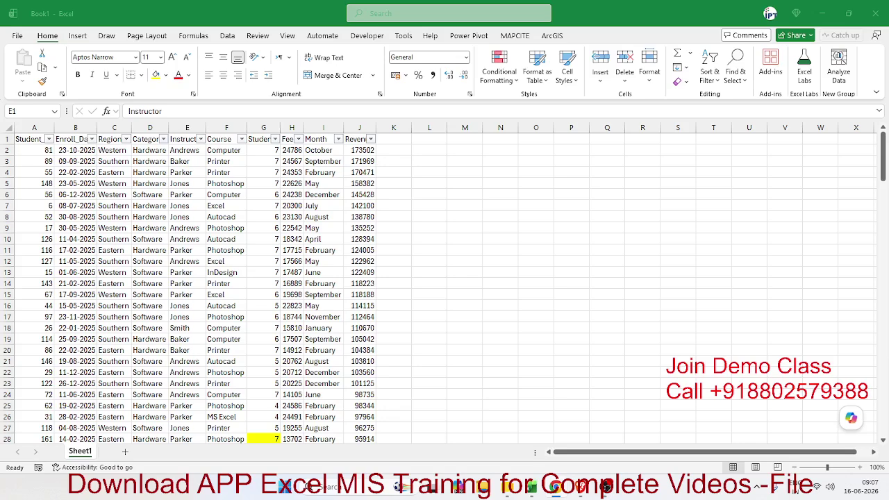
left_click(413, 310)
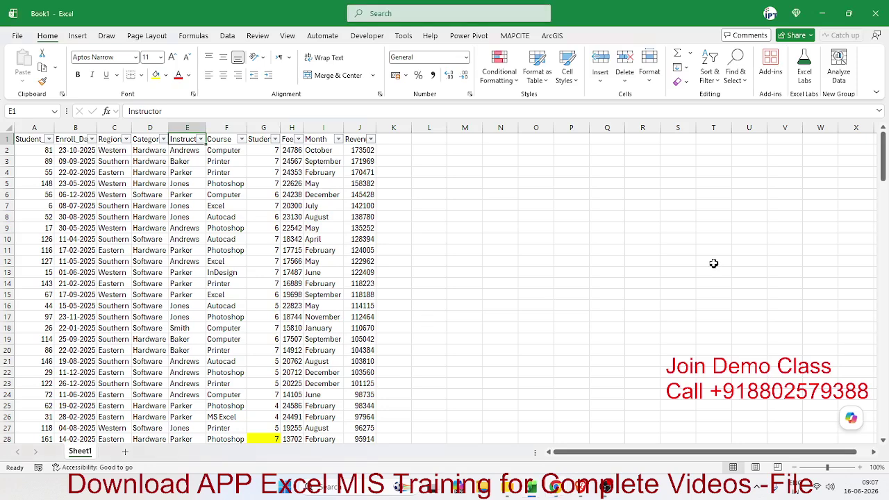